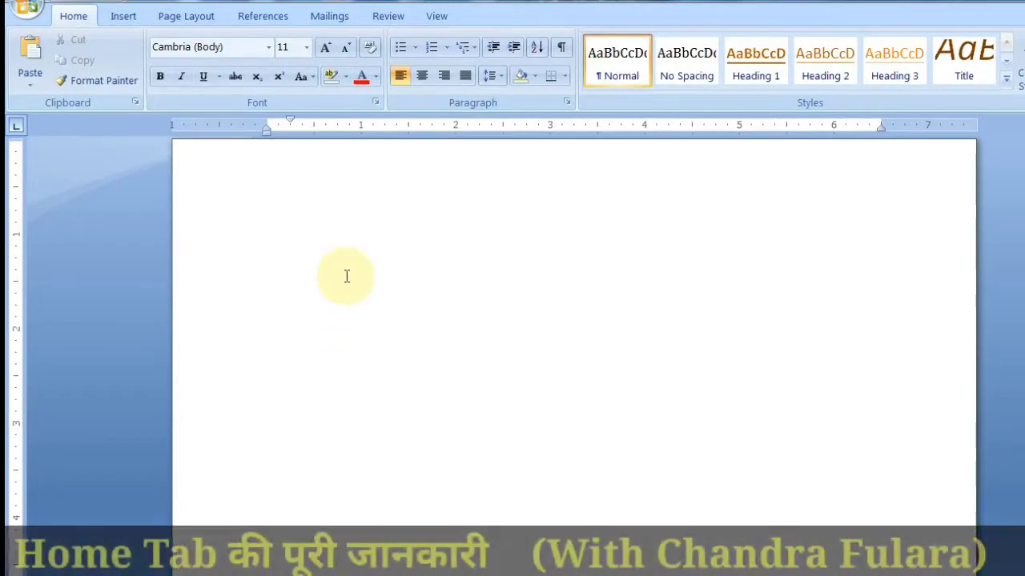
- Generate three paragraphs of sample text in the blank document with =rand()
click(91, 16)
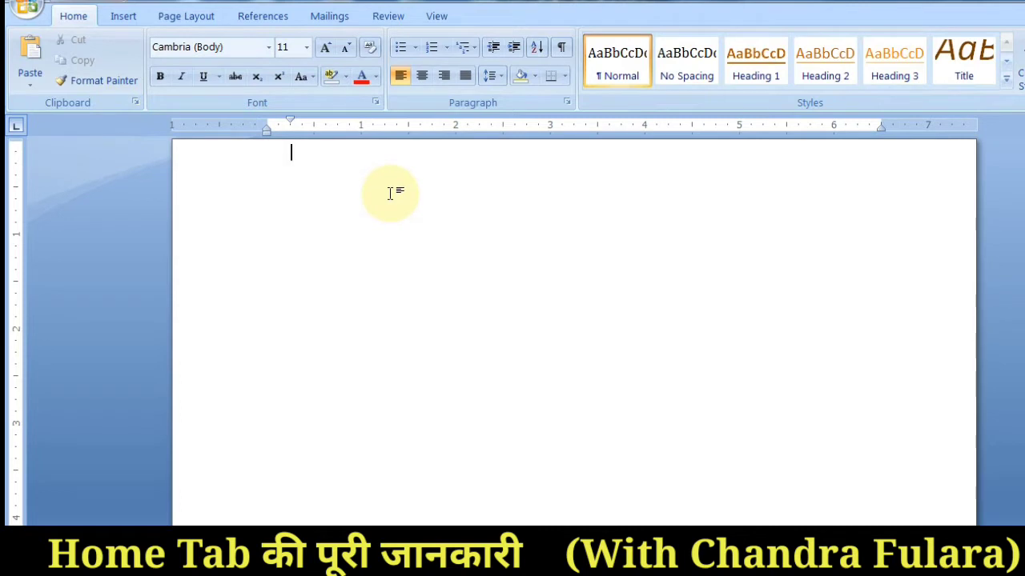
text(=R)
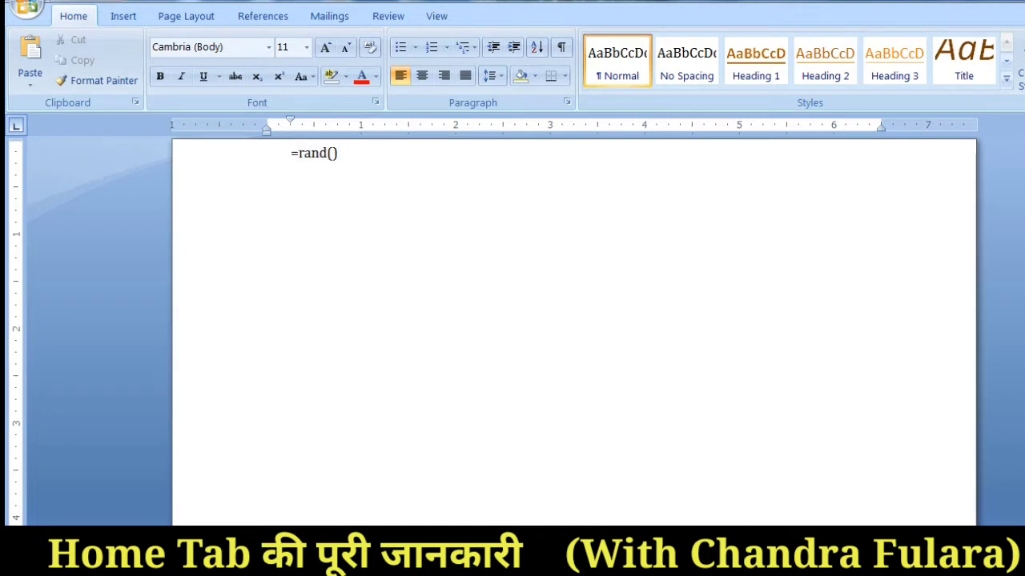
text(and())
key(Return)
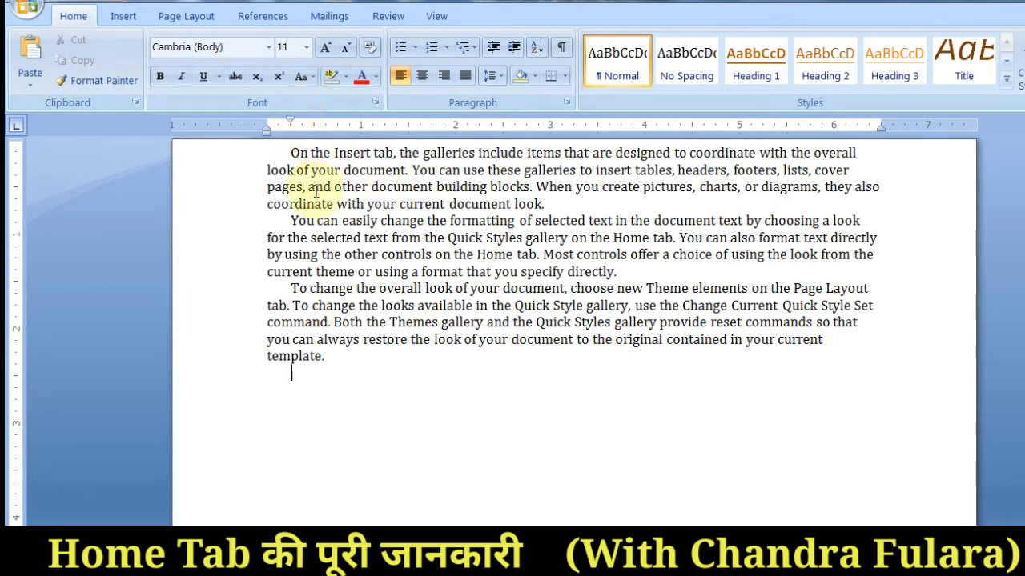
- Insert three blank lines above the first paragraph
click(290, 152)
key(Return)
key(Return)
key(Return)
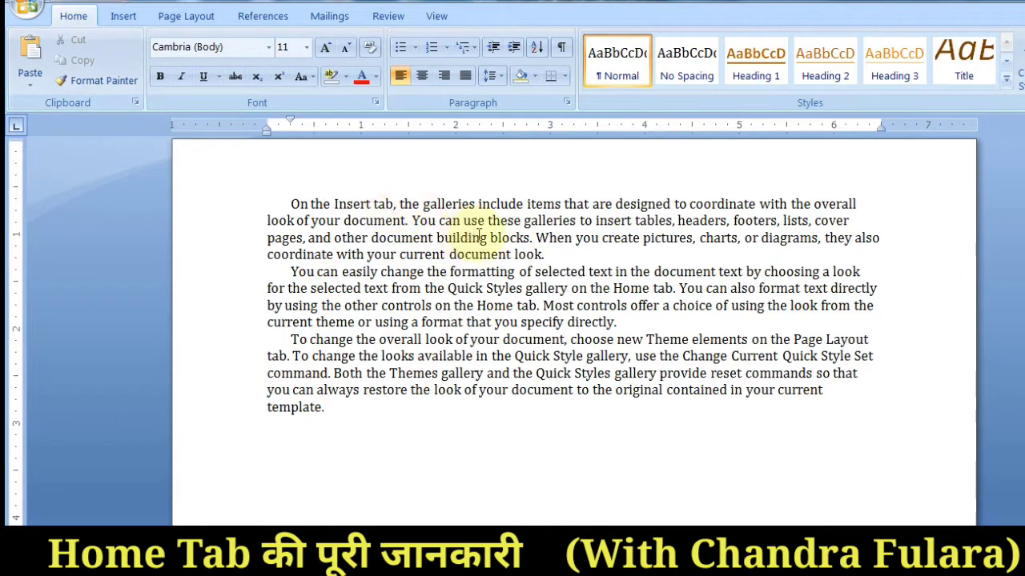
- Cut the first paragraph, starting "On the Insert tab", and paste it below the last paragraph
click(563, 254)
drag(562, 253, 284, 203)
key(ctrl+c)
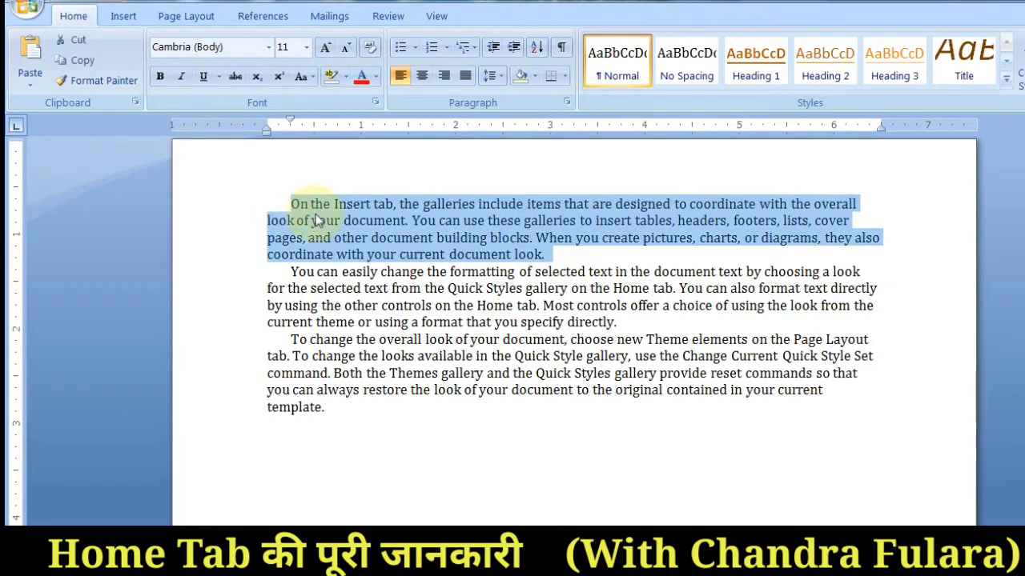
click(77, 47)
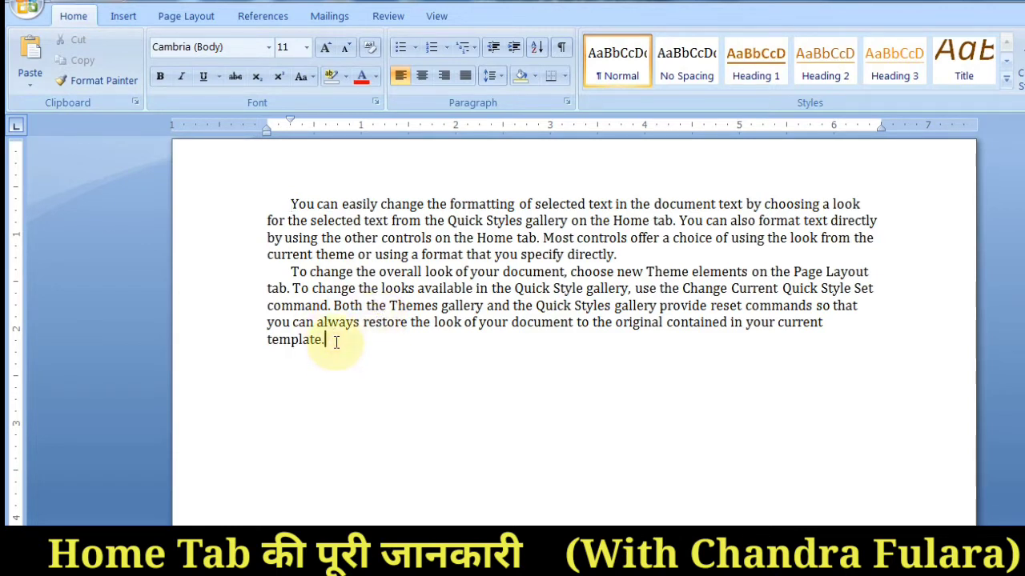
click(30, 80)
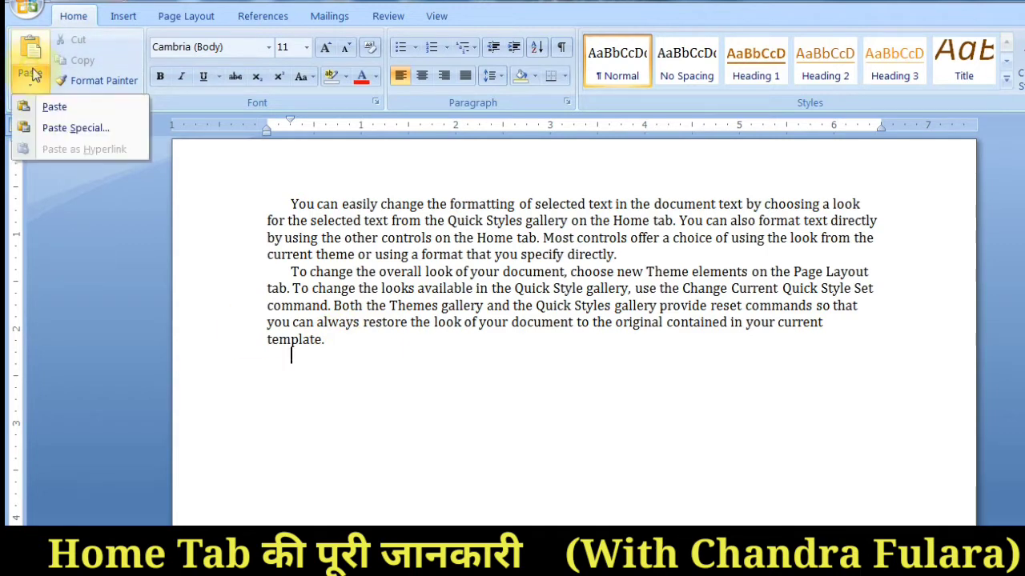
click(52, 107)
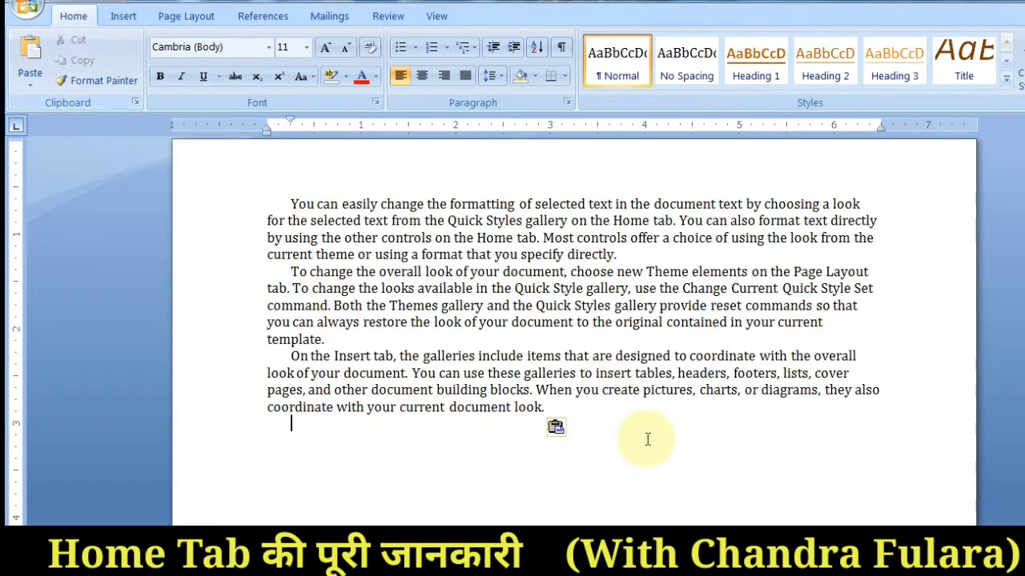
- Copy the "On the Insert tab" paragraph and paste it above the first paragraph, removing the extra blank line
drag(586, 410, 291, 356)
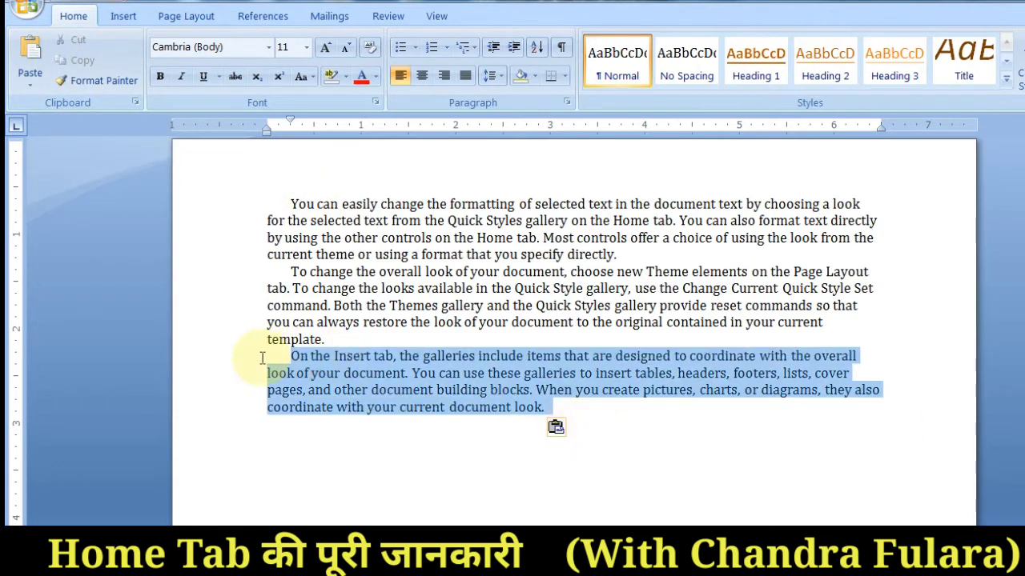
click(87, 62)
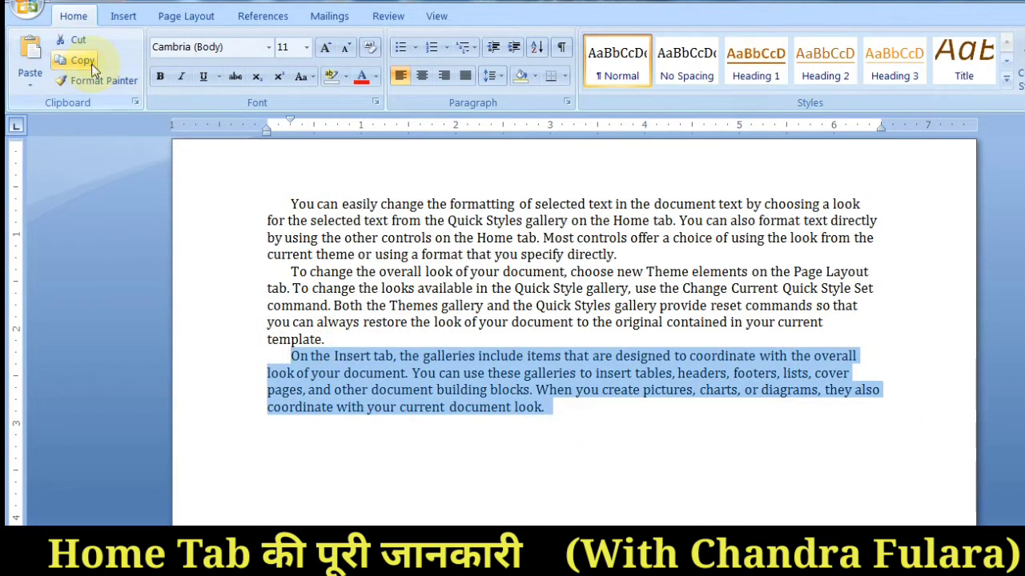
click(288, 206)
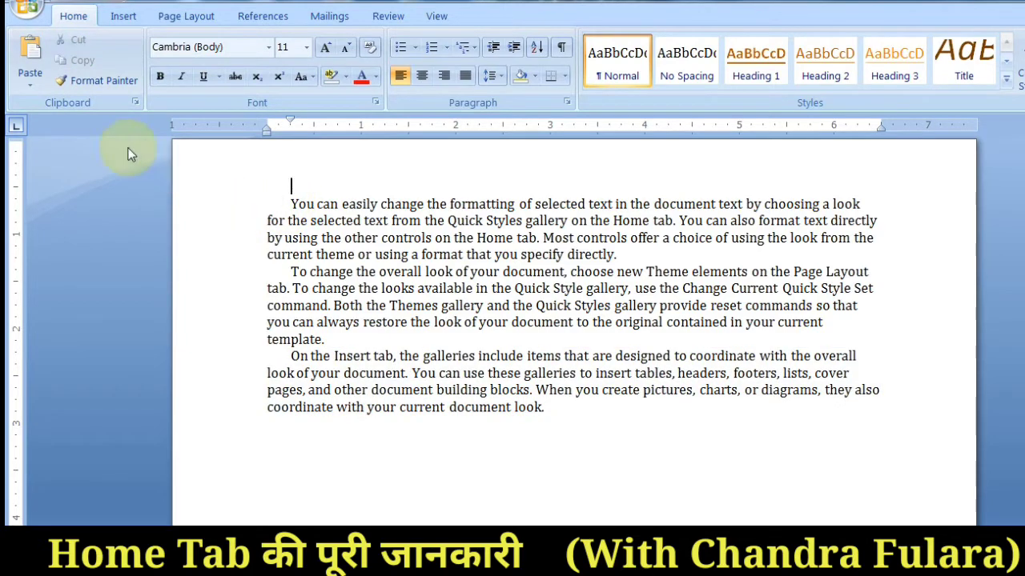
click(40, 60)
key(Delete)
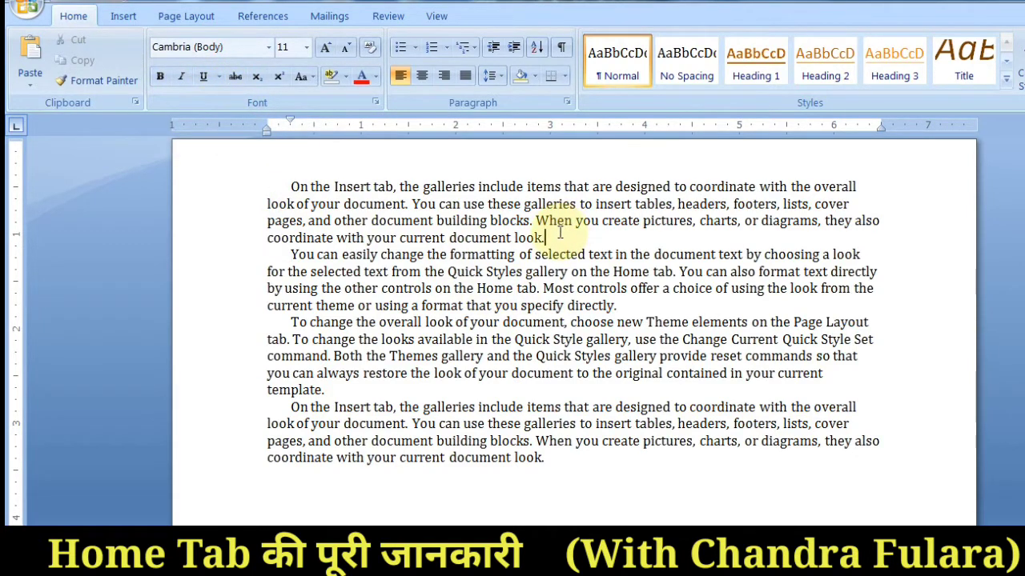
- Separate the first two paragraphs with a blank line and delete everything after the second paragraph
key(Return)
click(617, 322)
key(Return)
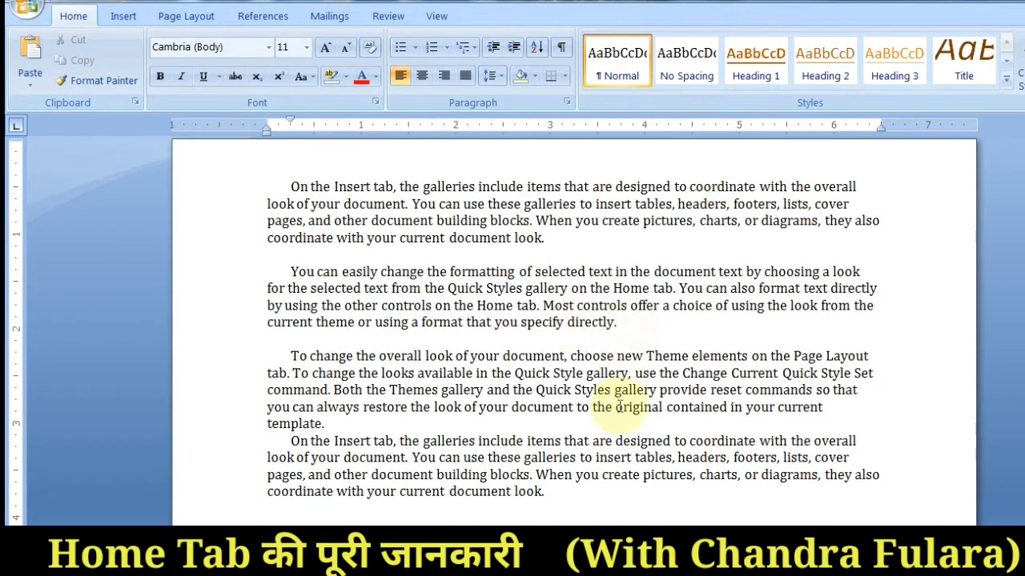
drag(630, 328, 705, 546)
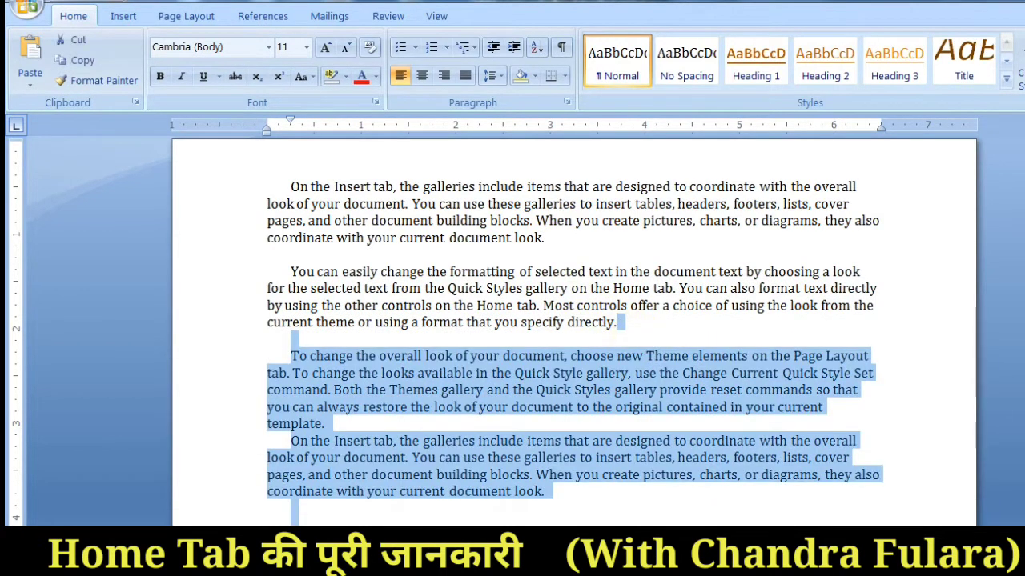
key(Delete)
- Change the font of the first paragraph to Arial
drag(560, 244, 264, 171)
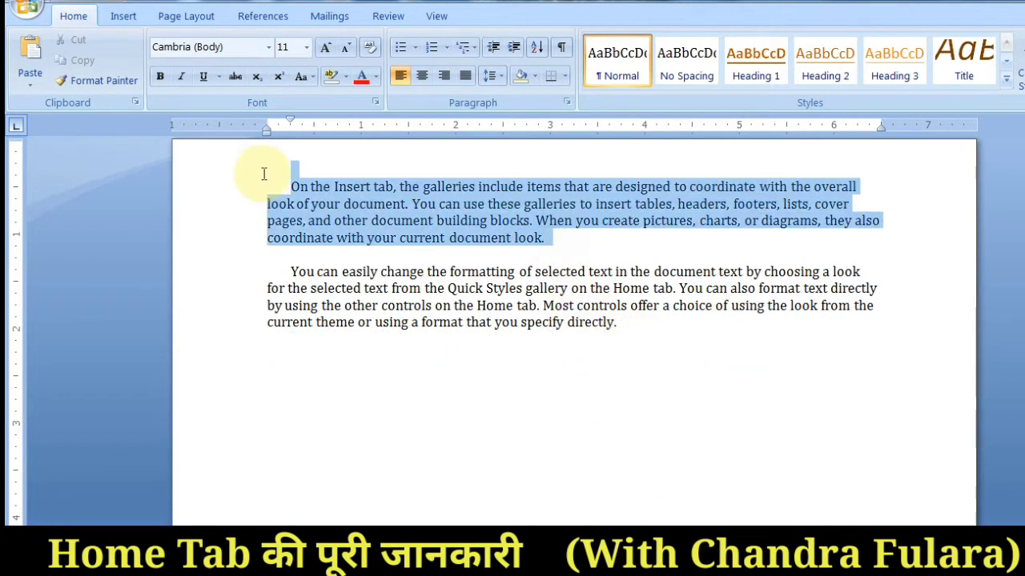
click(270, 48)
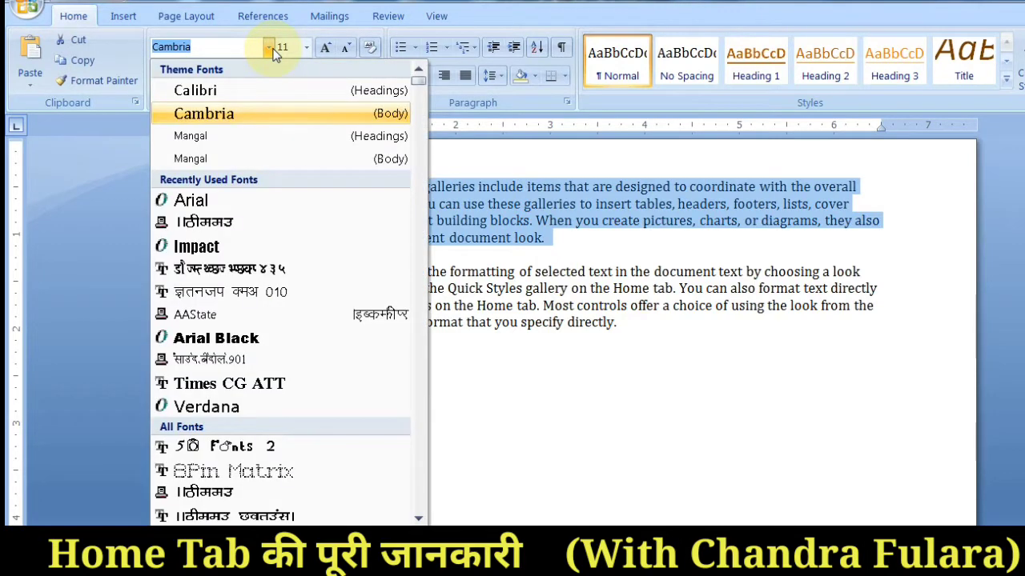
click(193, 208)
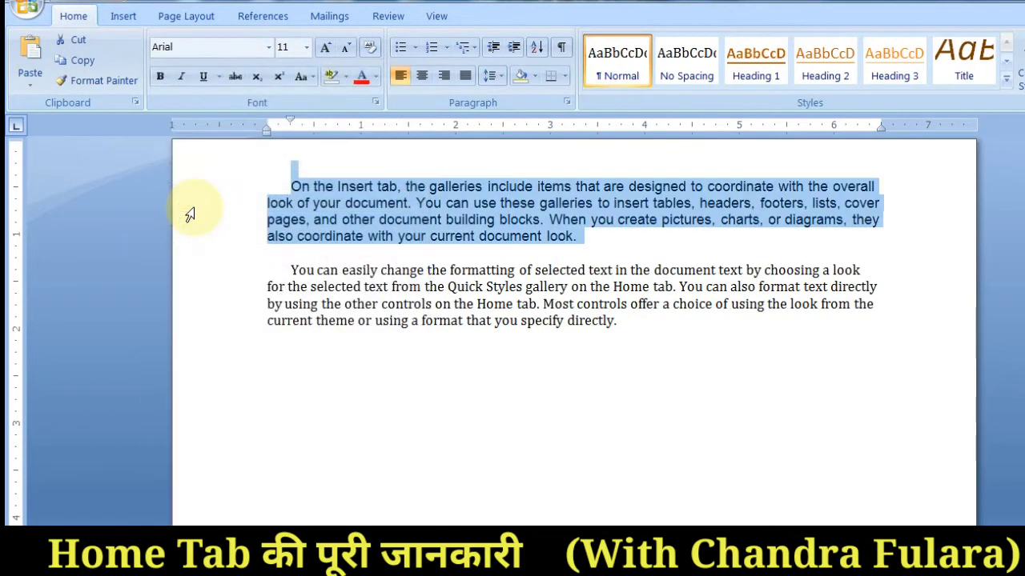
click(421, 335)
click(385, 217)
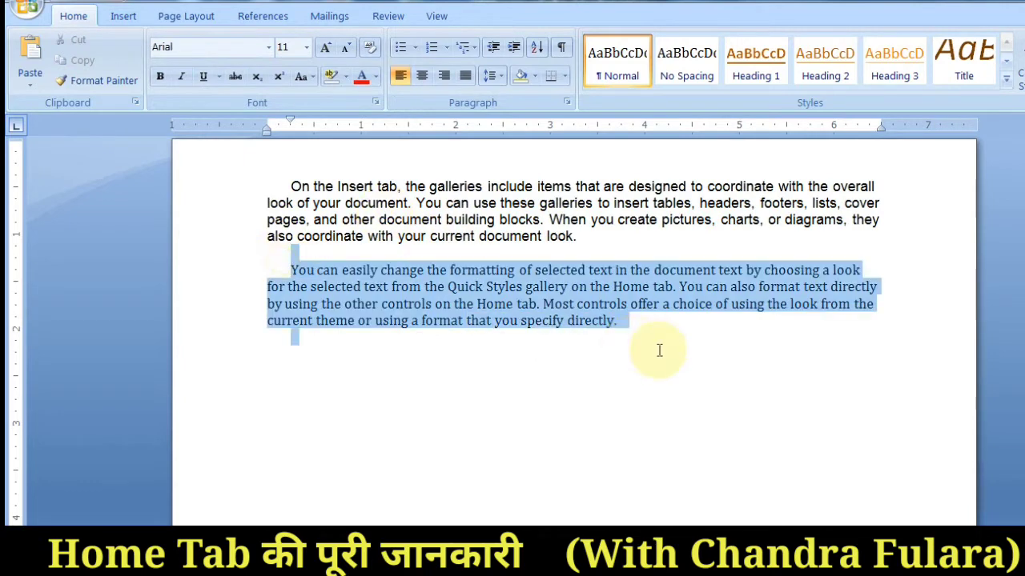
- Change the font of the second paragraph to Calibri (Headings)
drag(275, 258, 659, 348)
click(268, 47)
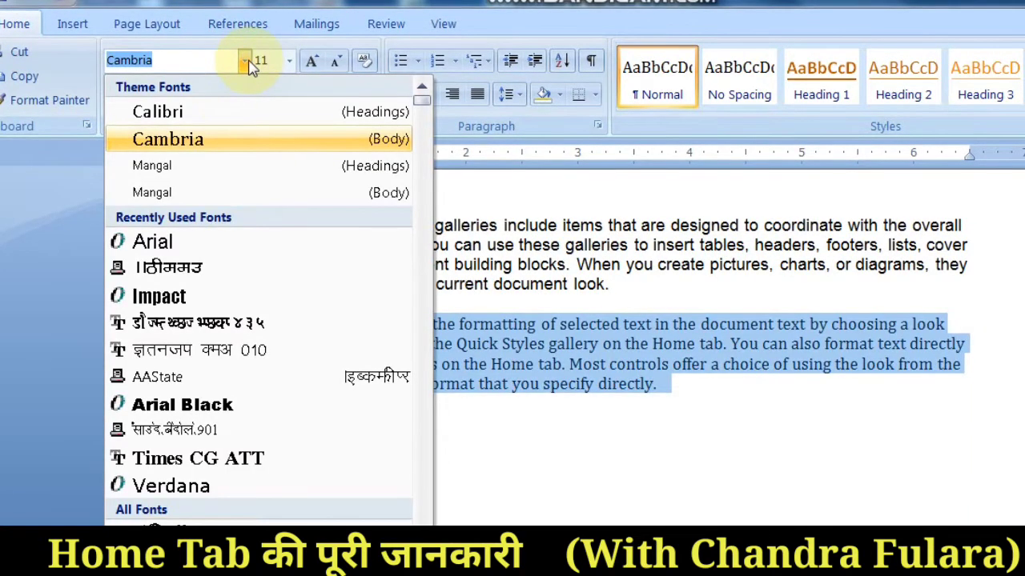
click(214, 120)
click(483, 472)
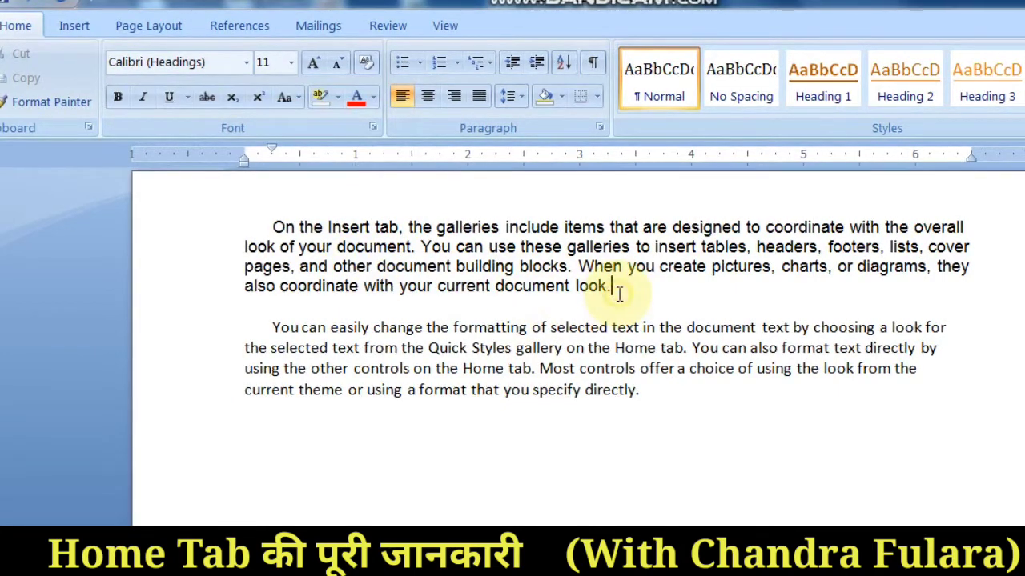
- Change the font of the first paragraph to Arial Black
drag(614, 286, 270, 227)
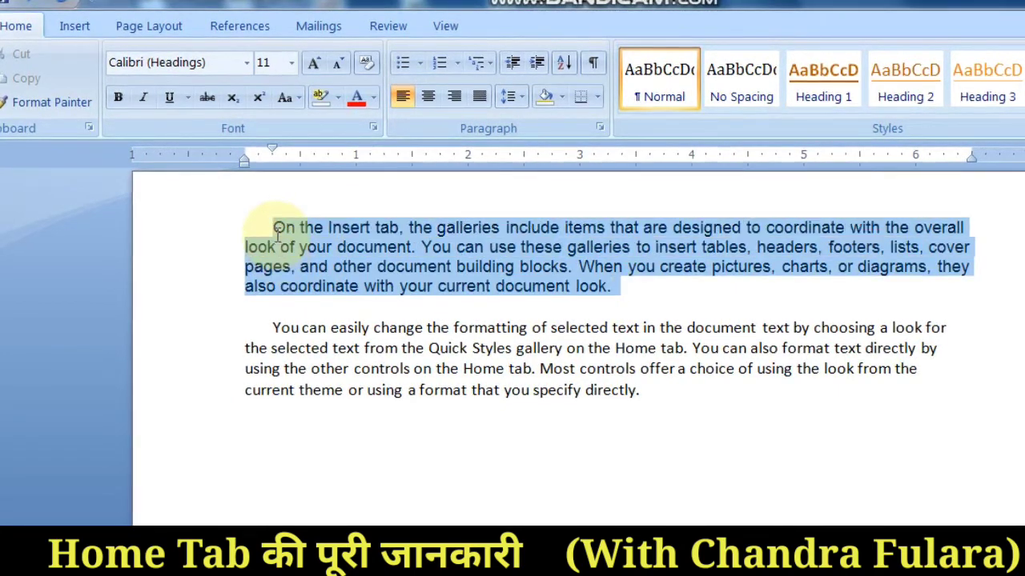
click(249, 71)
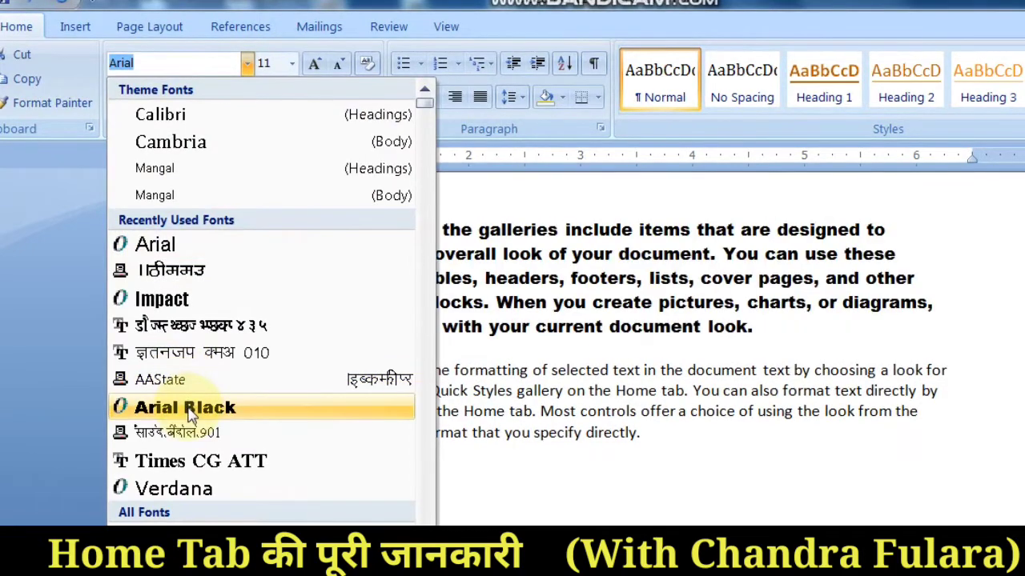
click(184, 407)
click(572, 410)
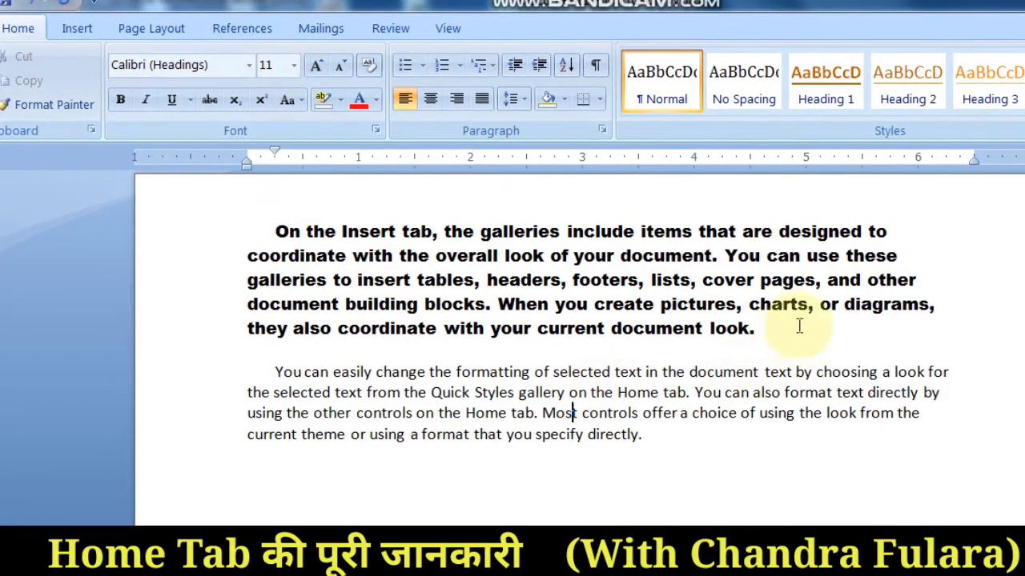
- Try font sizes 14 and 18 on the first paragraph and return it to size 11
drag(781, 328, 262, 241)
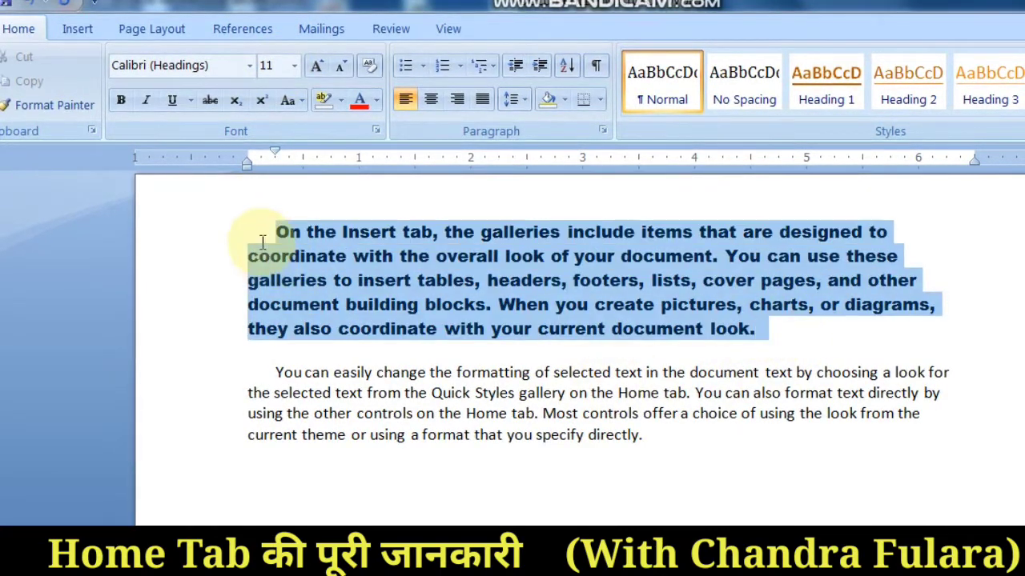
click(295, 65)
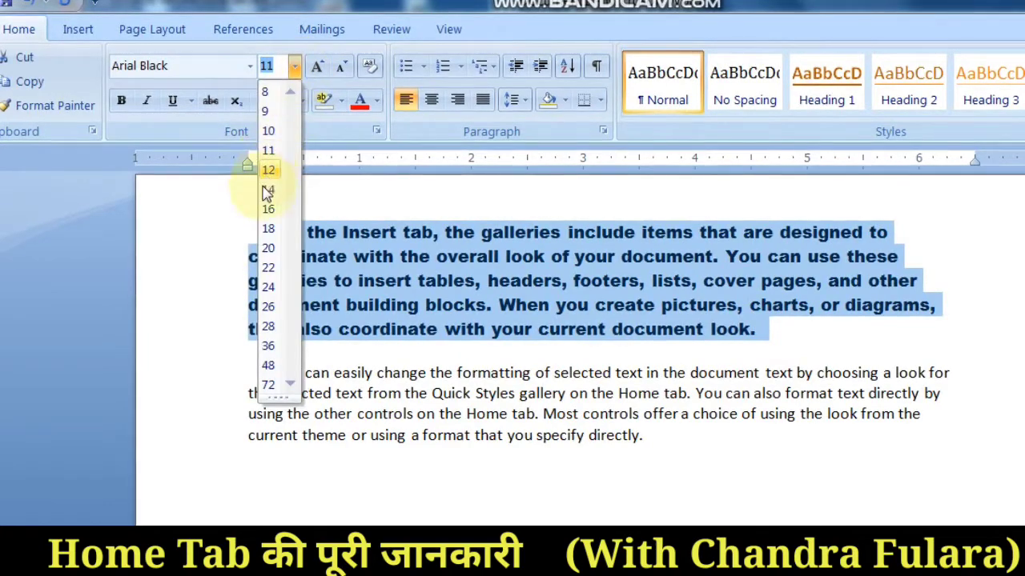
click(268, 192)
click(295, 66)
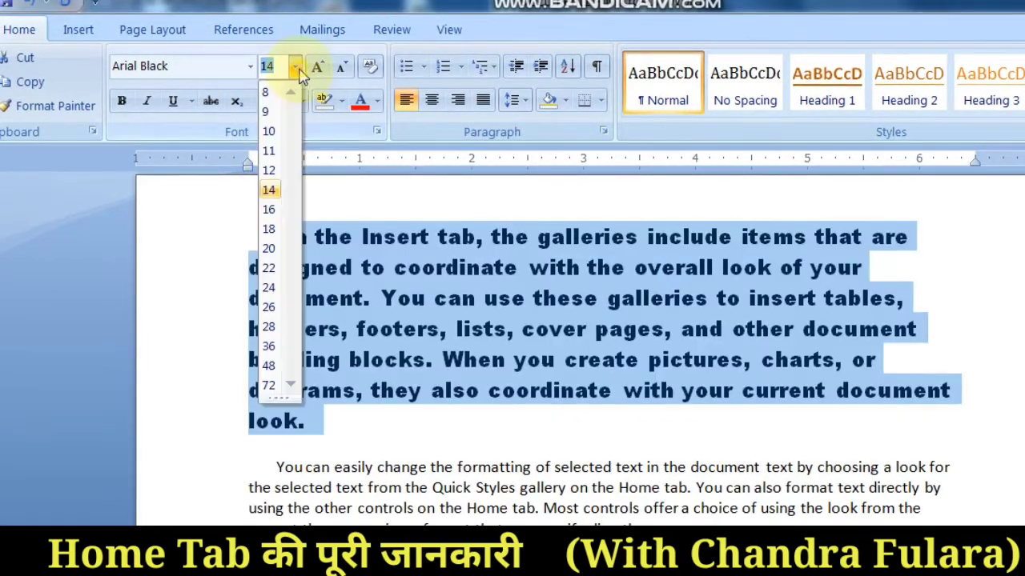
click(270, 229)
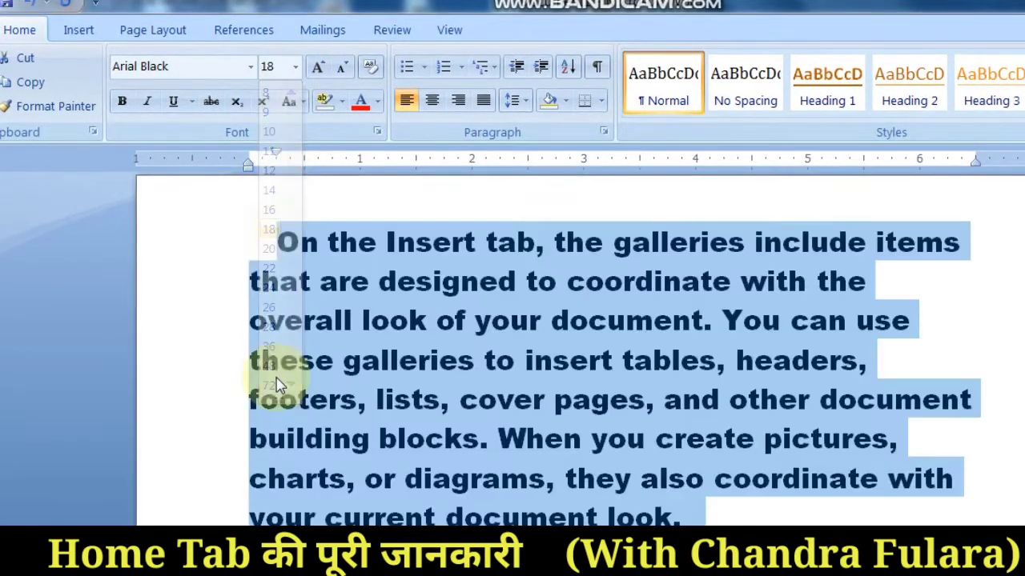
click(295, 68)
click(270, 152)
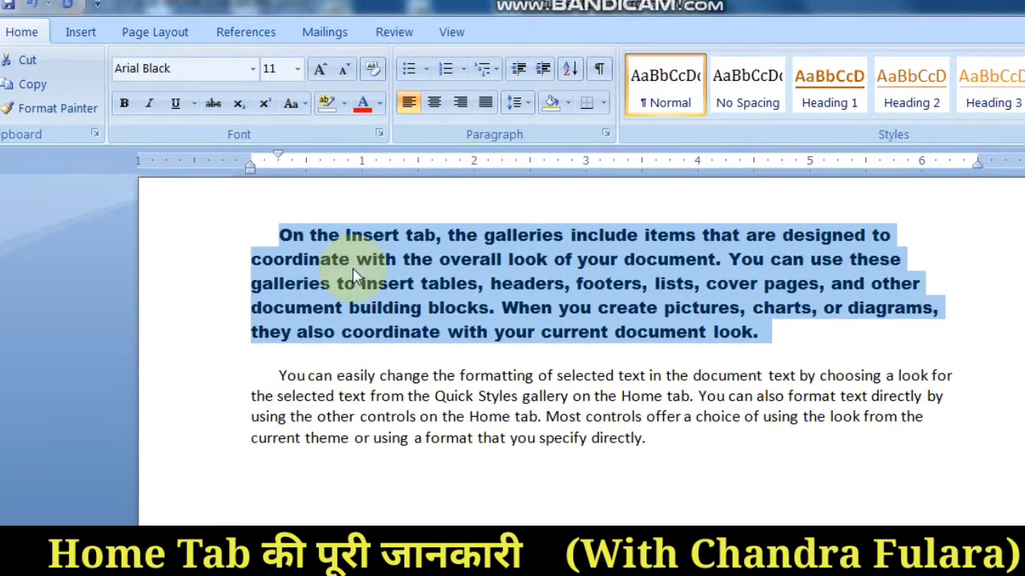
- Break the first paragraph after "designed to" and enlarge its first line stepwise to font size 22
click(897, 236)
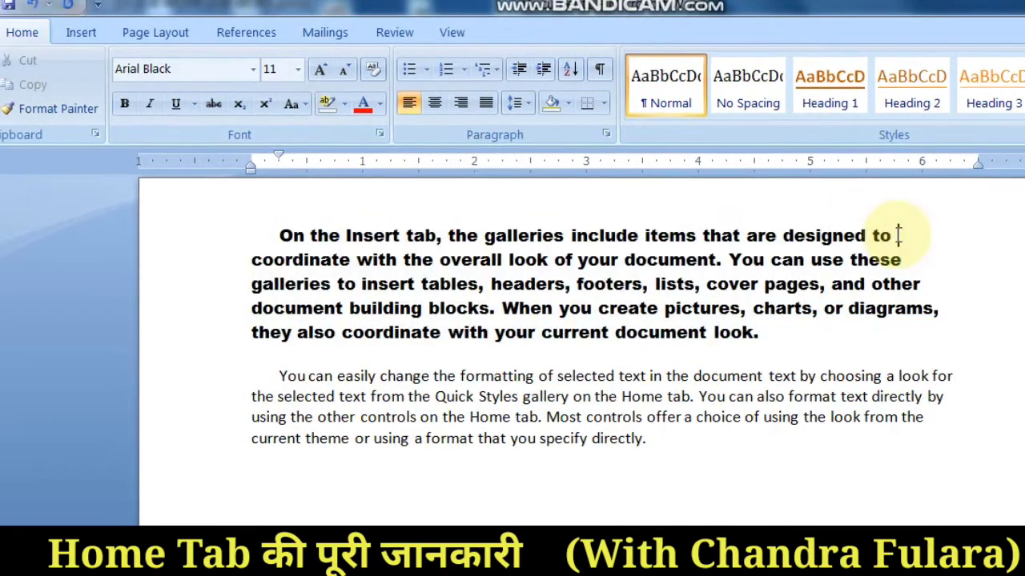
key(Return)
drag(885, 235, 279, 236)
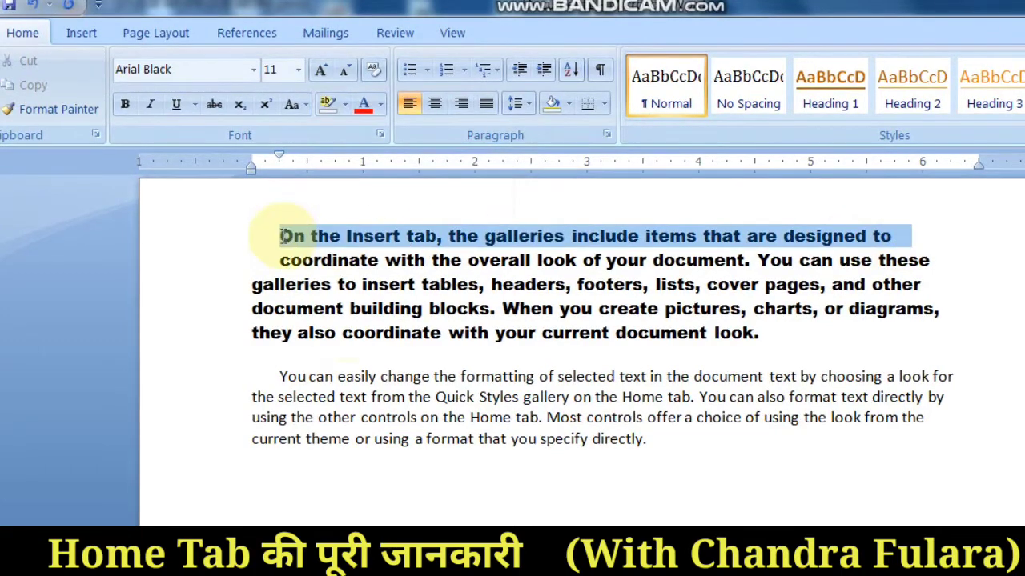
click(330, 75)
click(330, 75)
click(329, 76)
click(330, 75)
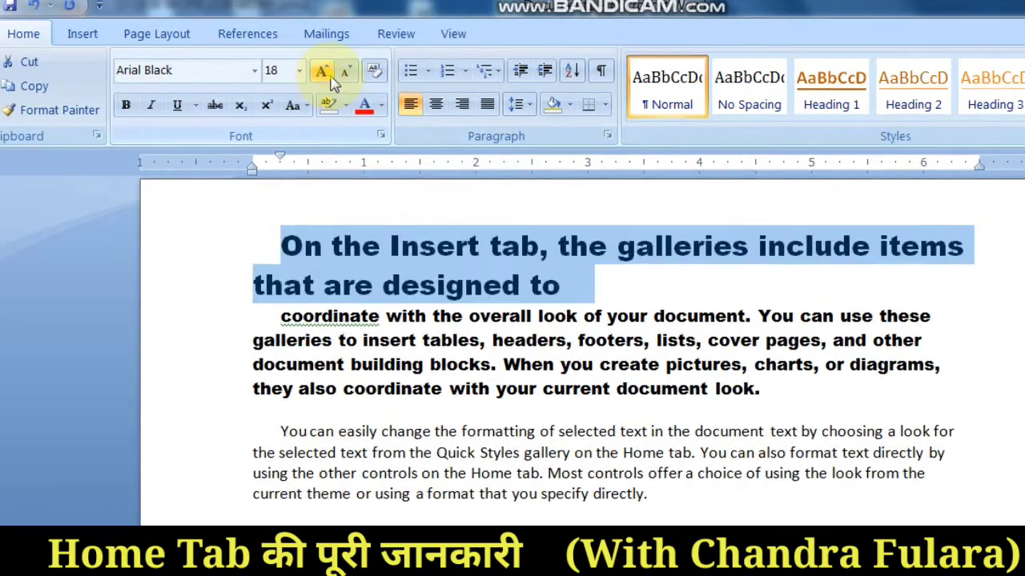
click(330, 75)
click(330, 75)
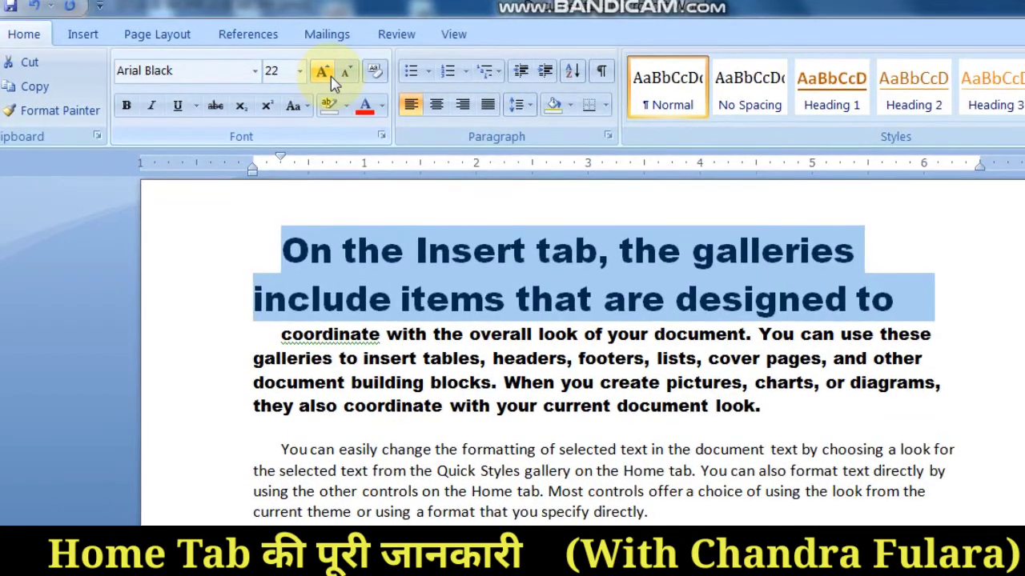
- Shrink the enlarged first line stepwise to font size 11
click(351, 75)
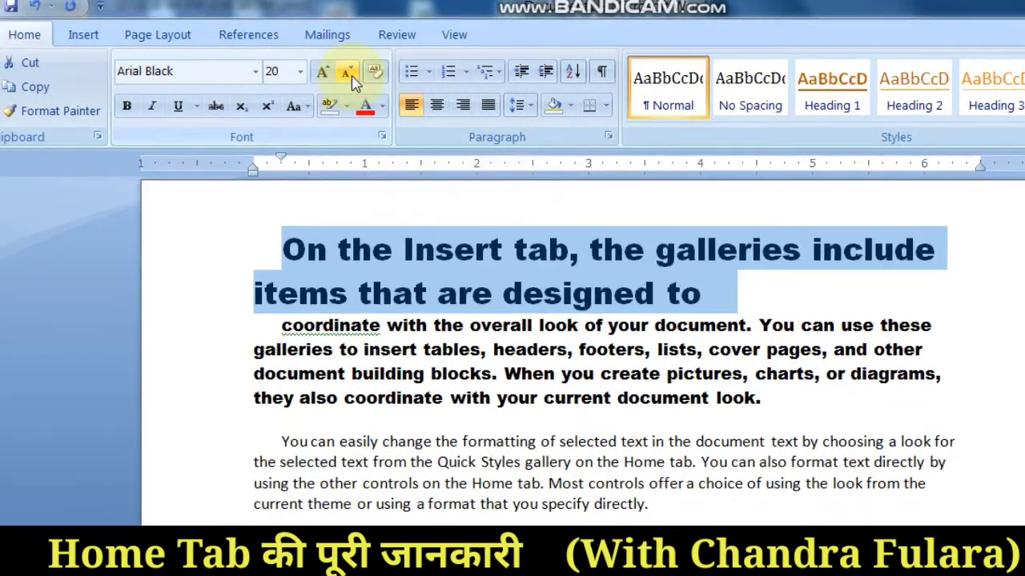
click(351, 76)
click(352, 75)
click(351, 75)
click(351, 75)
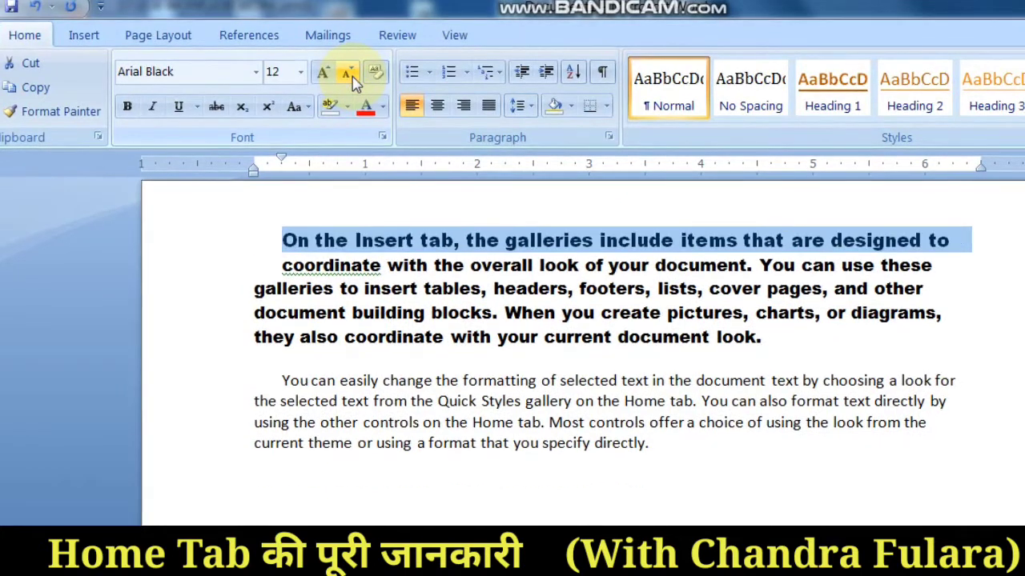
click(351, 75)
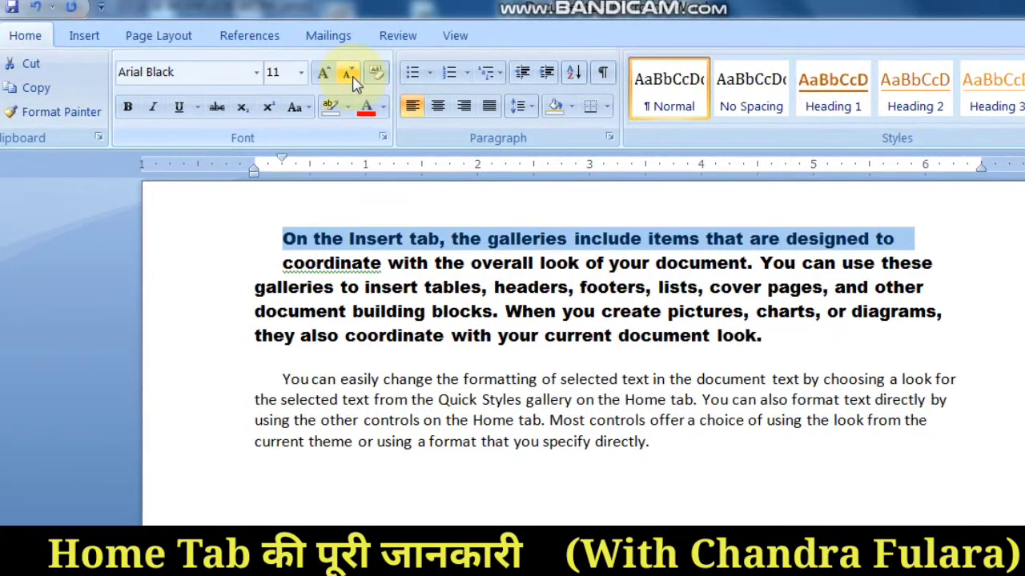
- Enlarge the first line of the first paragraph stepwise to font size 18
click(331, 78)
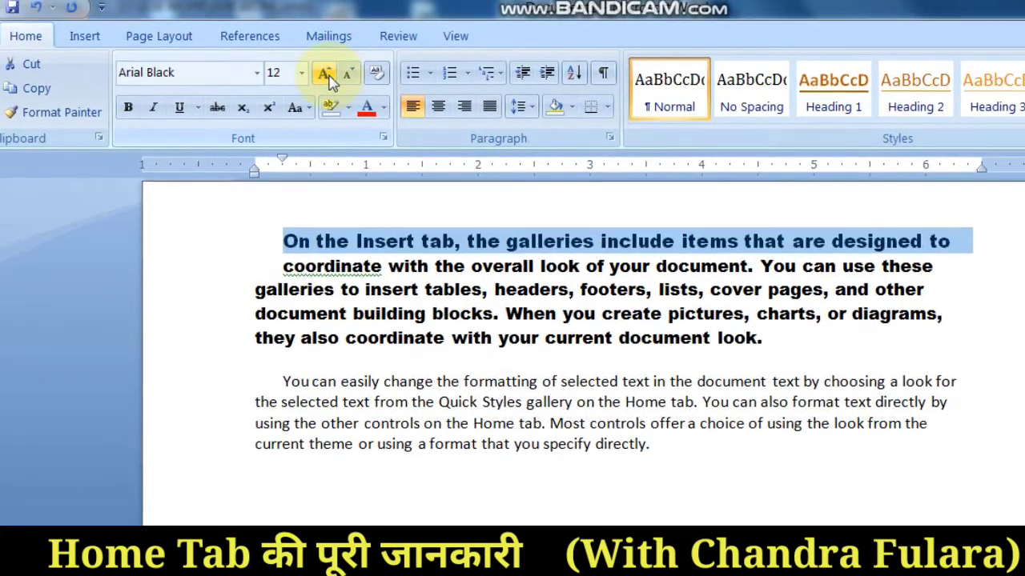
click(331, 79)
click(325, 76)
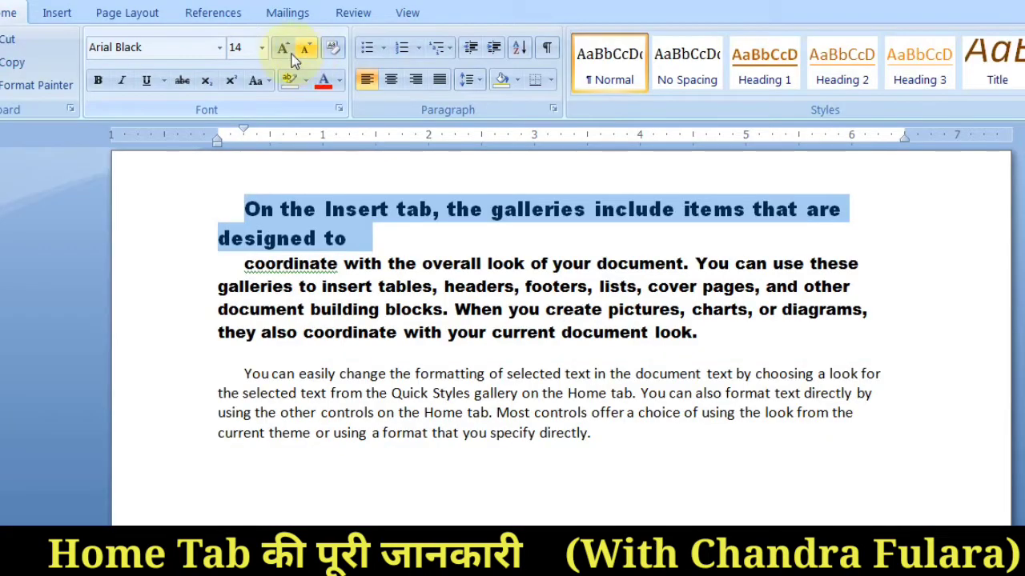
click(236, 130)
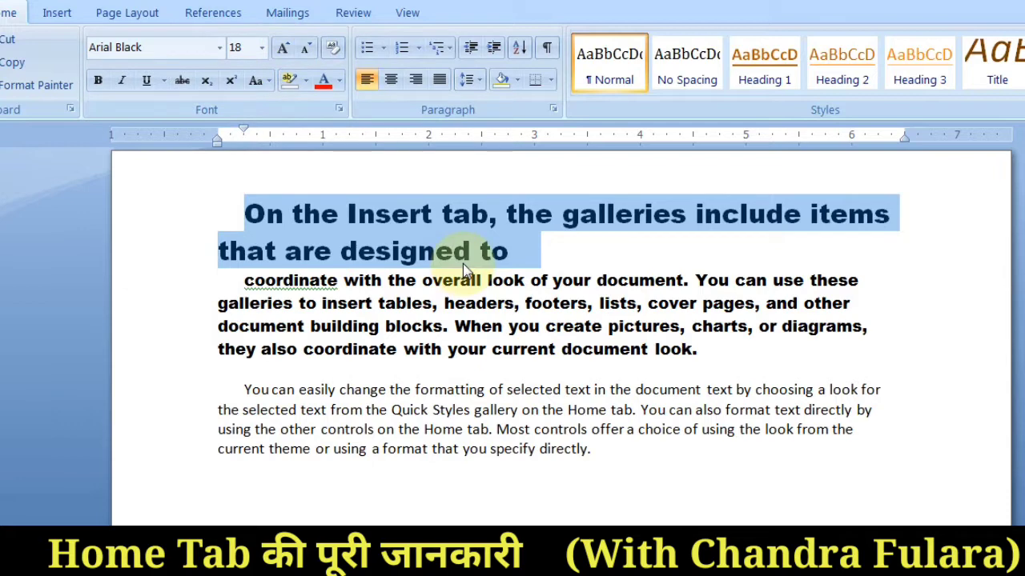
- Clear all formatting from the first line and make it bold
click(333, 49)
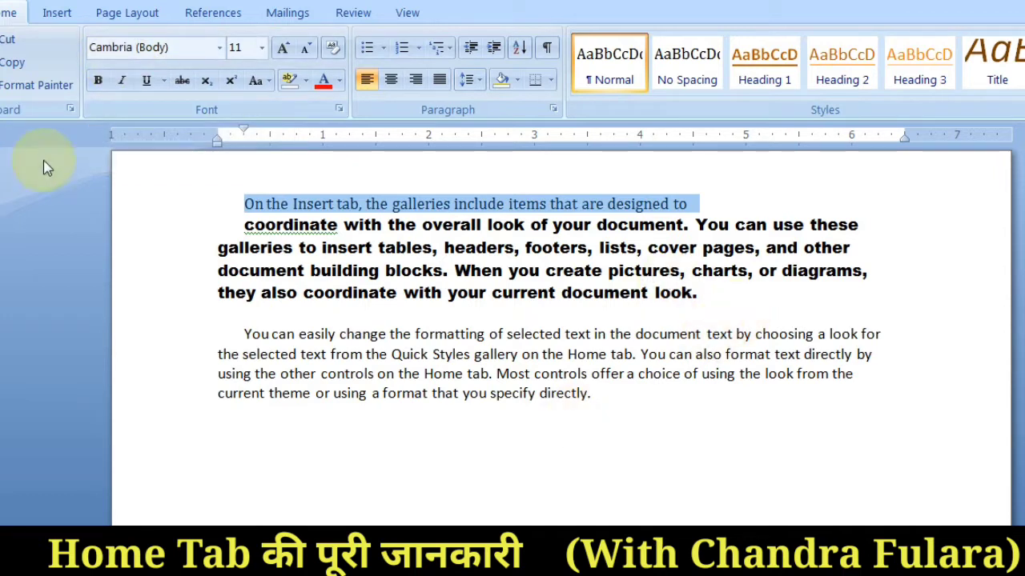
click(99, 85)
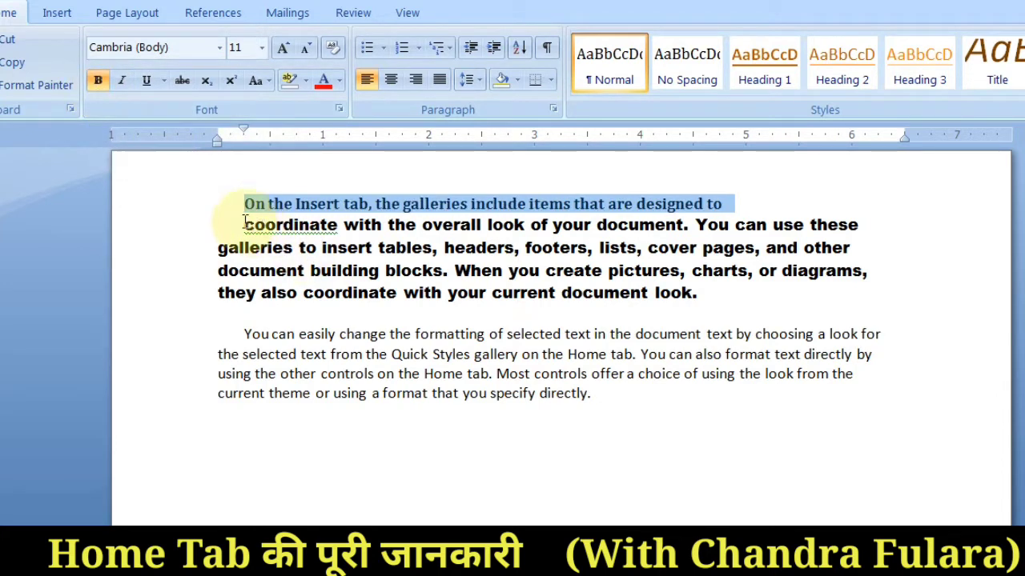
drag(245, 224, 298, 207)
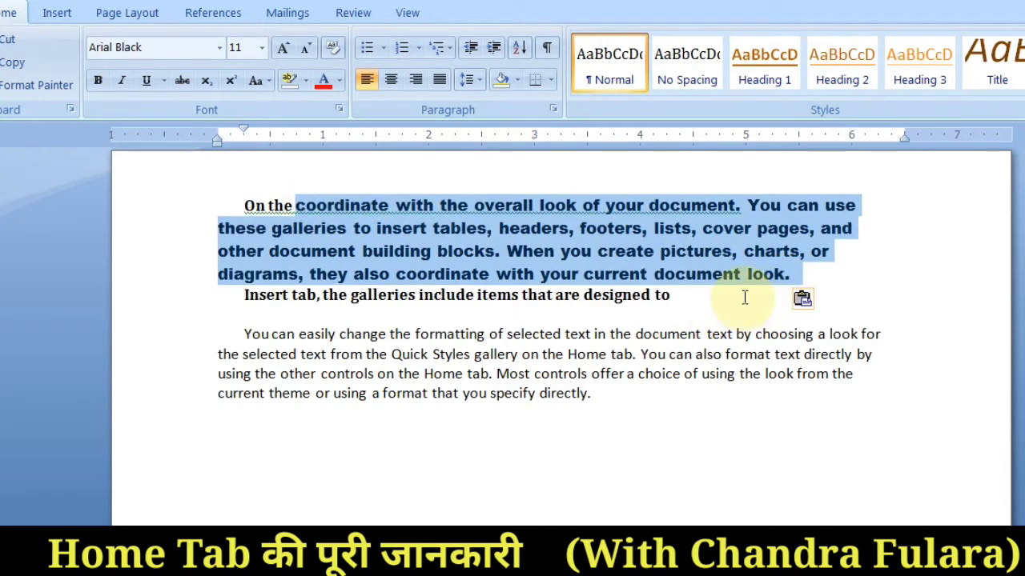
key(ctrl+z)
click(344, 225)
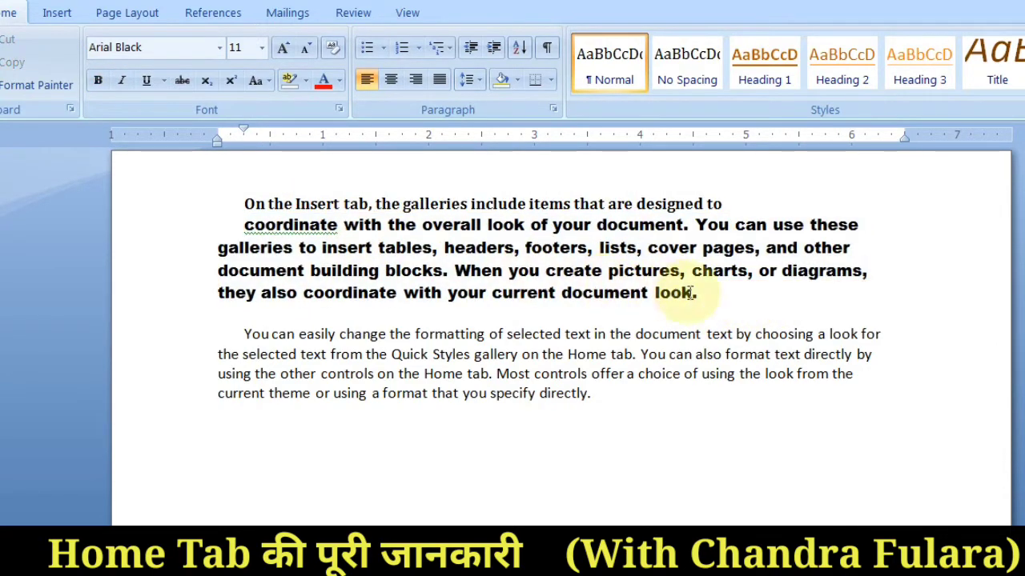
- Make the whole first paragraph bold, including the separate line at its start
drag(700, 292, 245, 206)
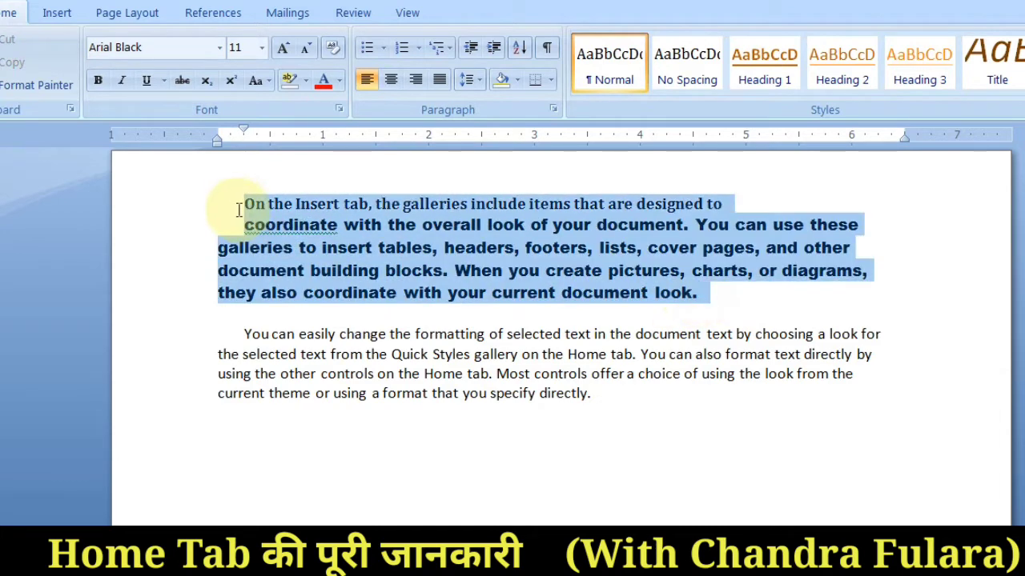
click(98, 80)
click(99, 80)
- Change the font of the whole first paragraph to Arial
click(219, 49)
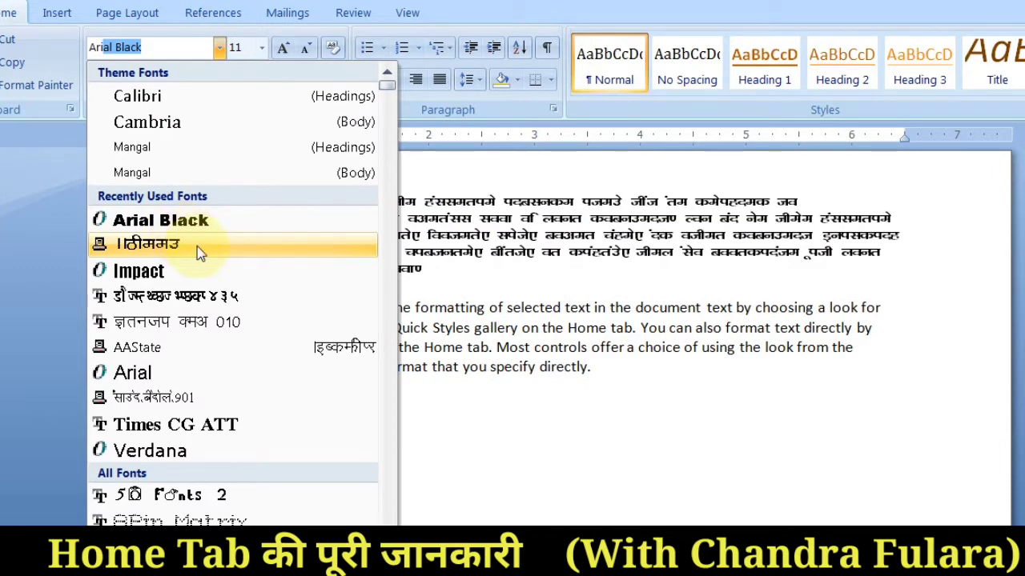
scroll(224, 321, down, 4)
scroll(229, 471, down, 2)
scroll(184, 516, down, 12)
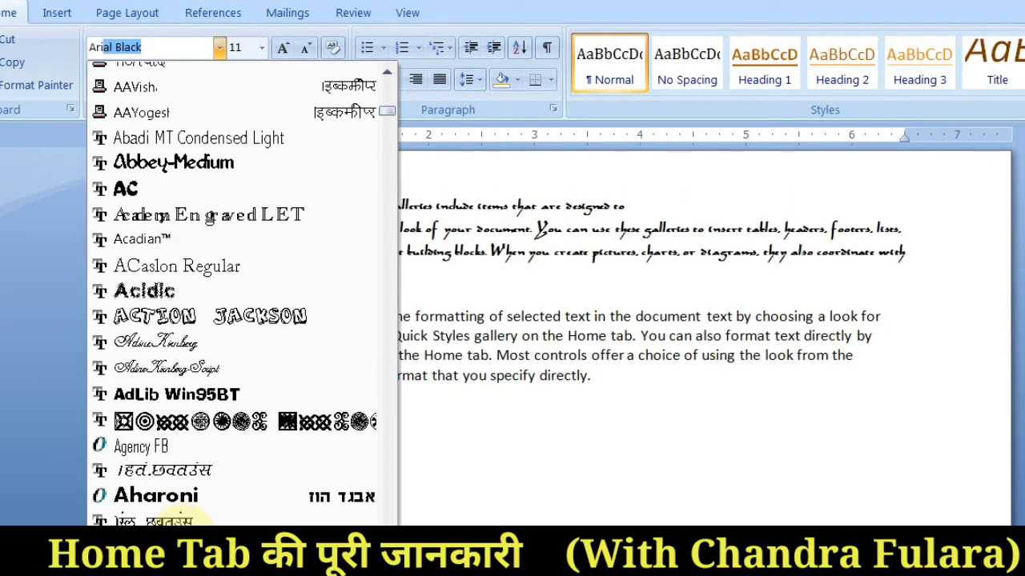
scroll(188, 516, up, 2)
scroll(188, 516, down, 8)
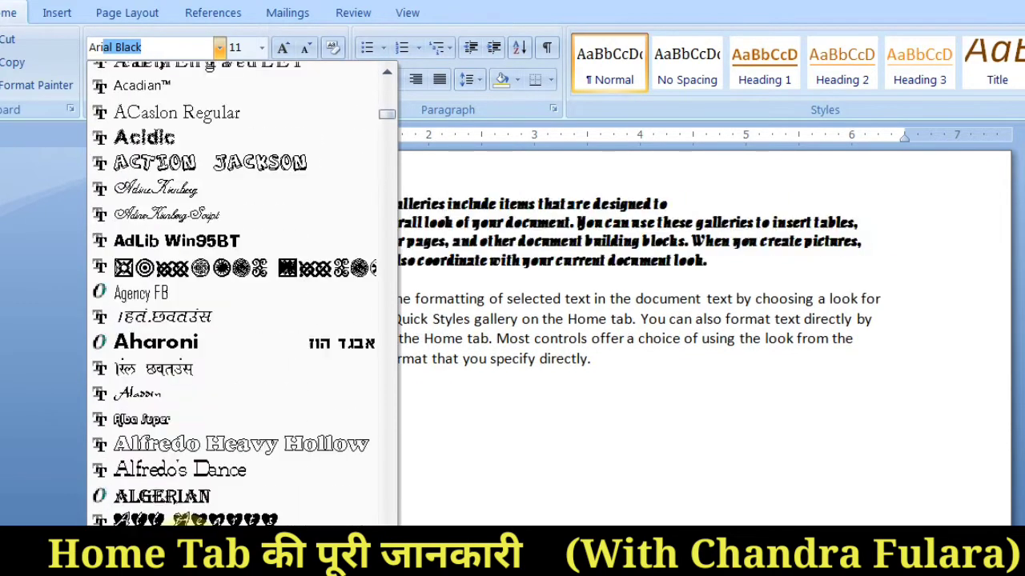
scroll(188, 518, down, 8)
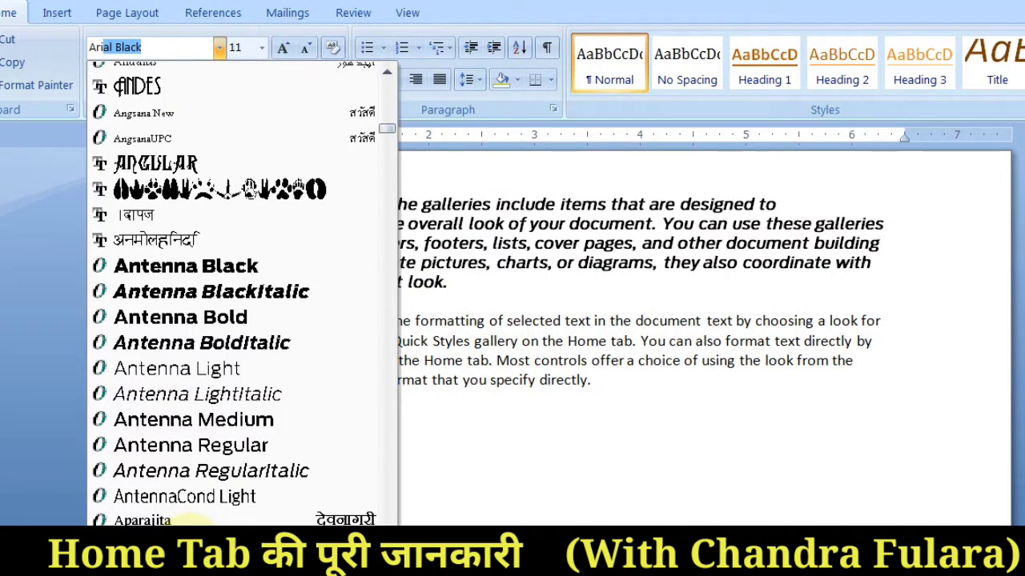
scroll(200, 512, down, 1)
scroll(200, 488, up, 1)
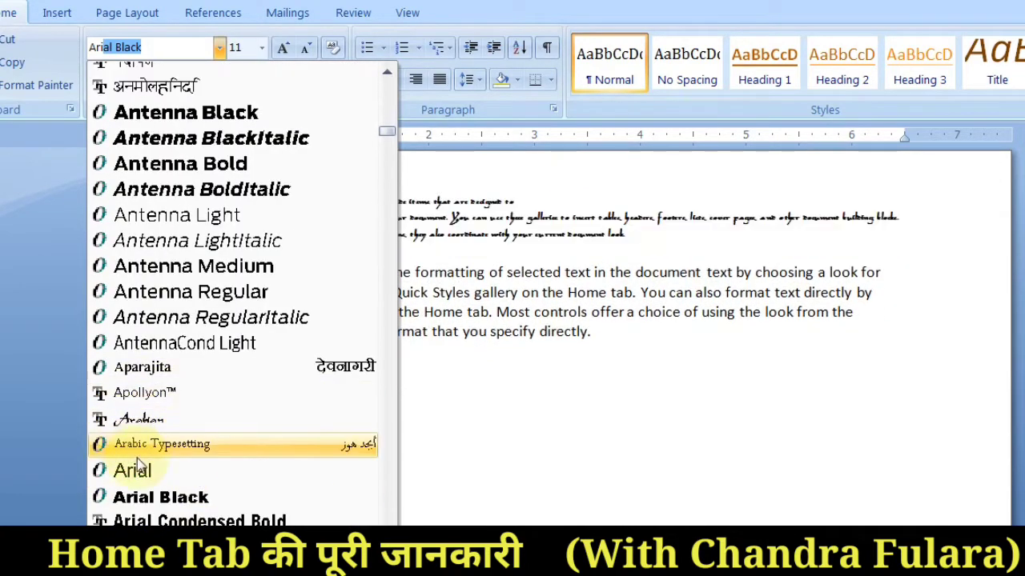
click(128, 471)
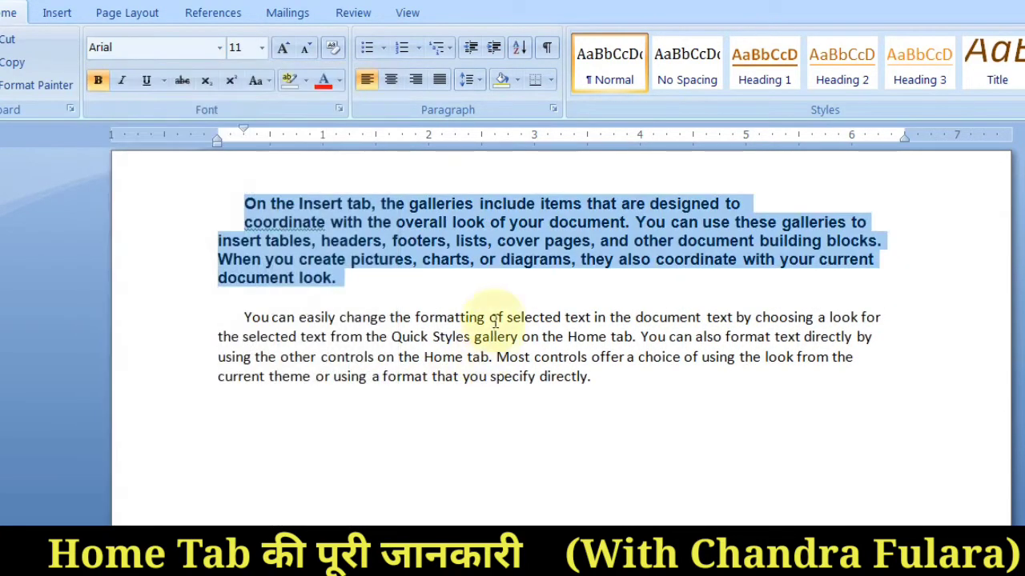
- Switch bold off and back on for the first paragraph
click(97, 81)
click(98, 84)
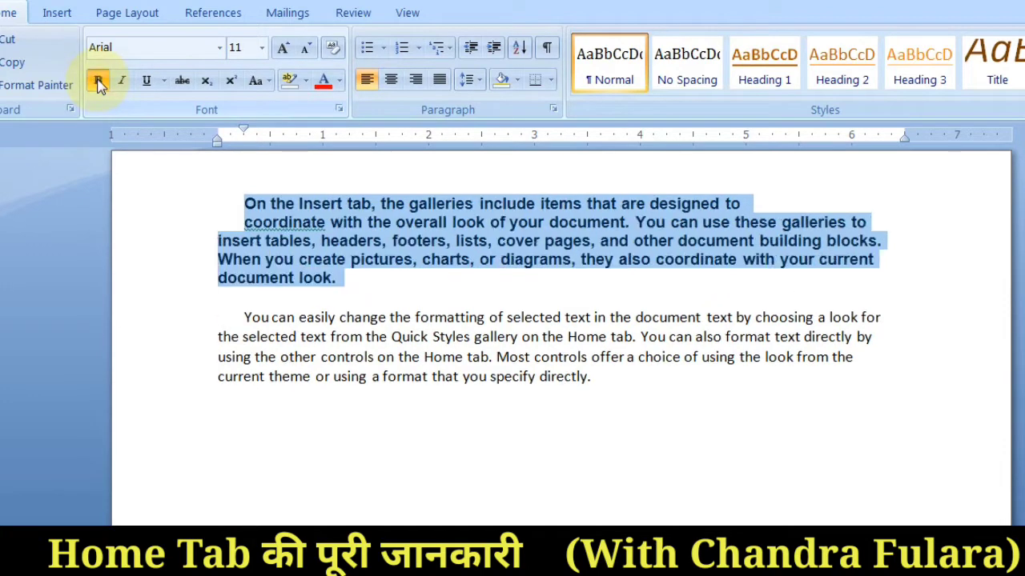
click(98, 84)
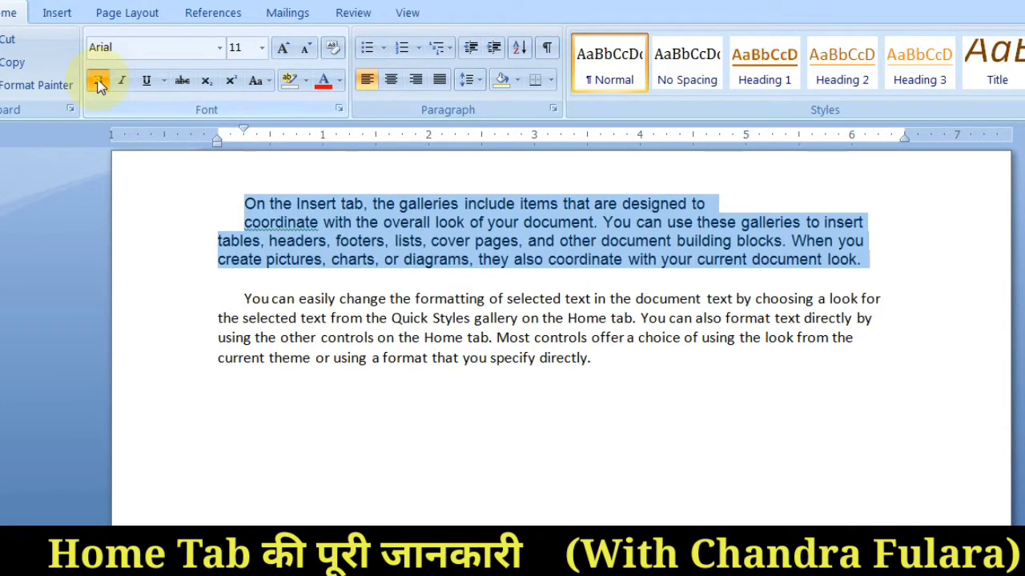
click(98, 83)
- Remove the line break after "designed to" and turn off bold for the rejoined first paragraph
click(778, 204)
key(Delete)
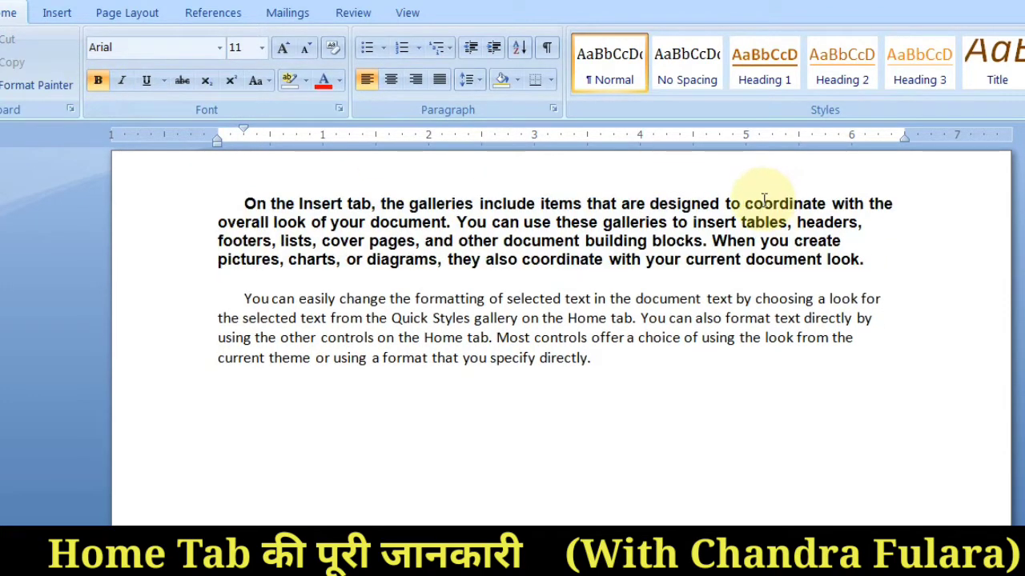
drag(867, 258, 244, 203)
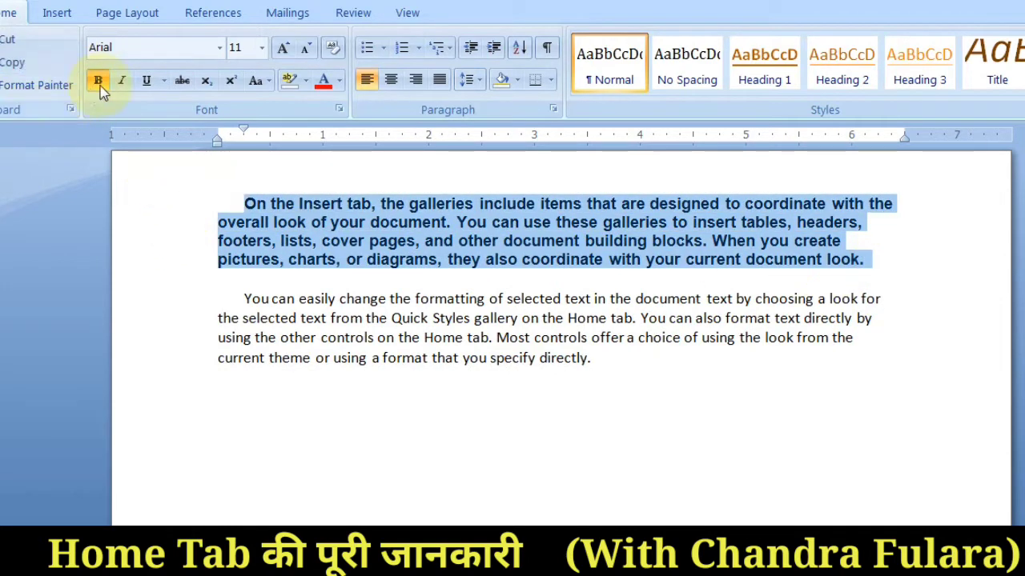
click(98, 80)
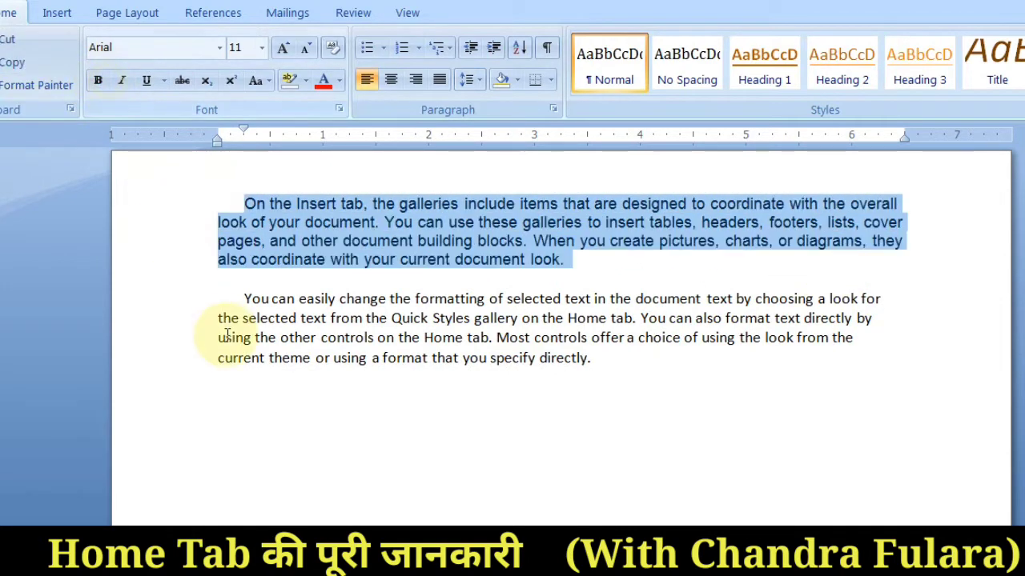
- Try italic on the first paragraph and switch it off again
click(124, 81)
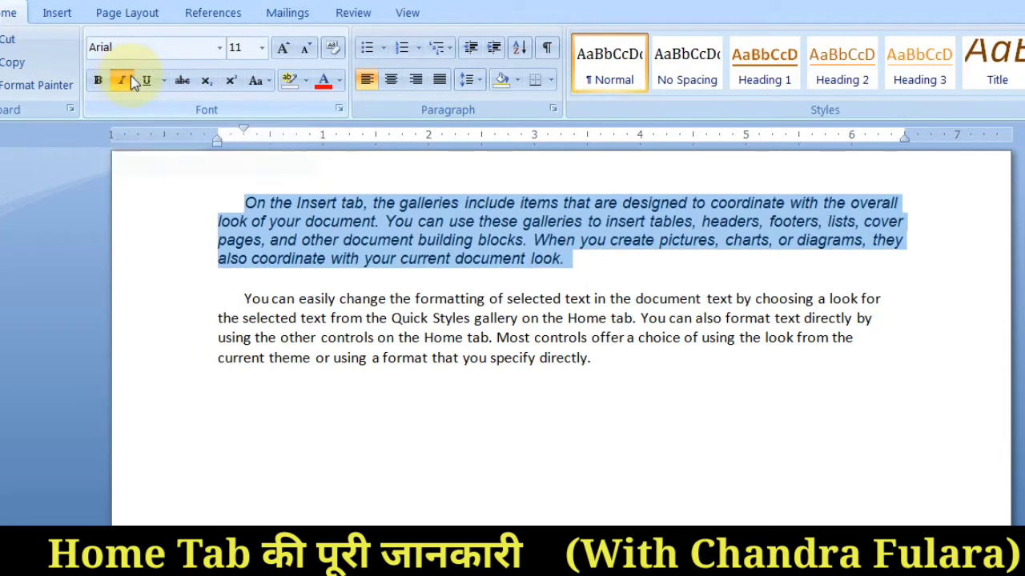
click(133, 81)
click(133, 81)
click(132, 81)
- Try the default underline and the single-line underline style on the first paragraph, removing the underline each time
click(147, 83)
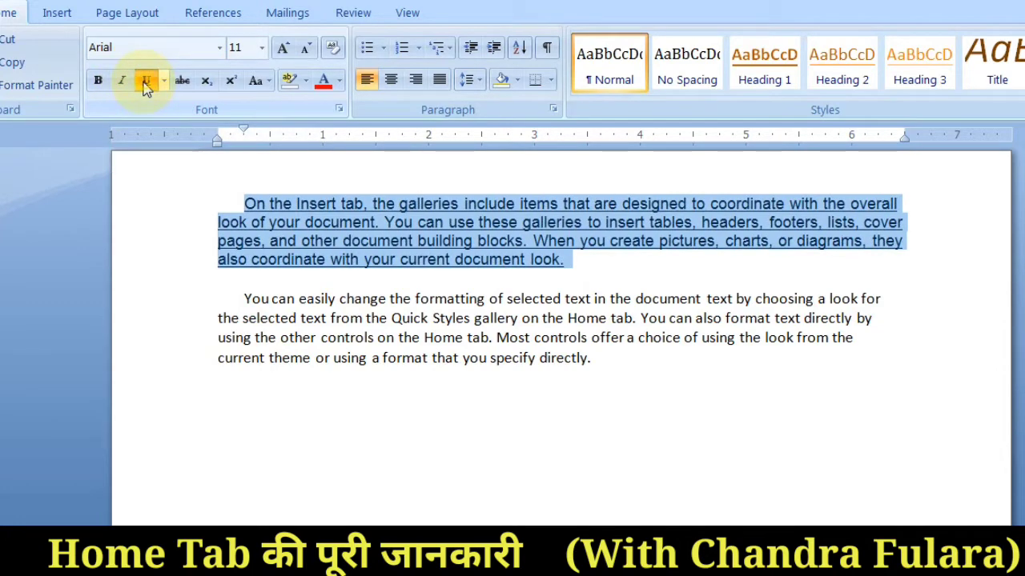
click(147, 84)
click(164, 82)
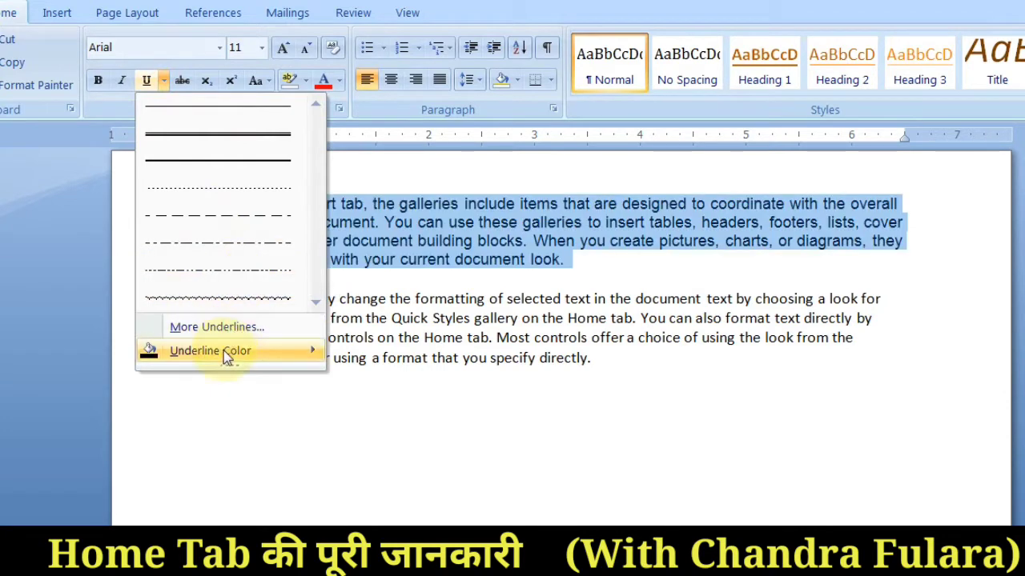
mouse_move(223, 350)
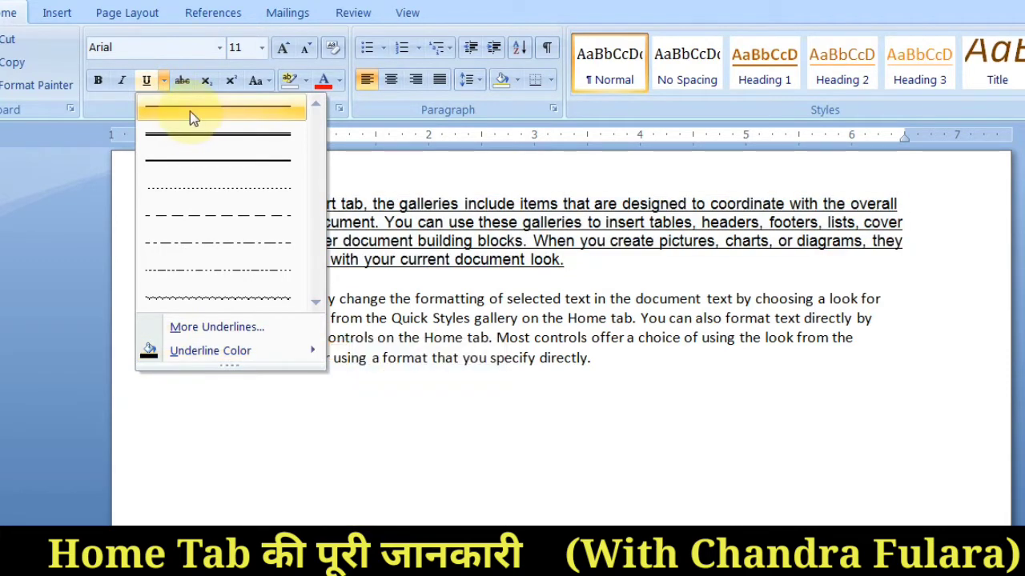
click(190, 111)
click(147, 83)
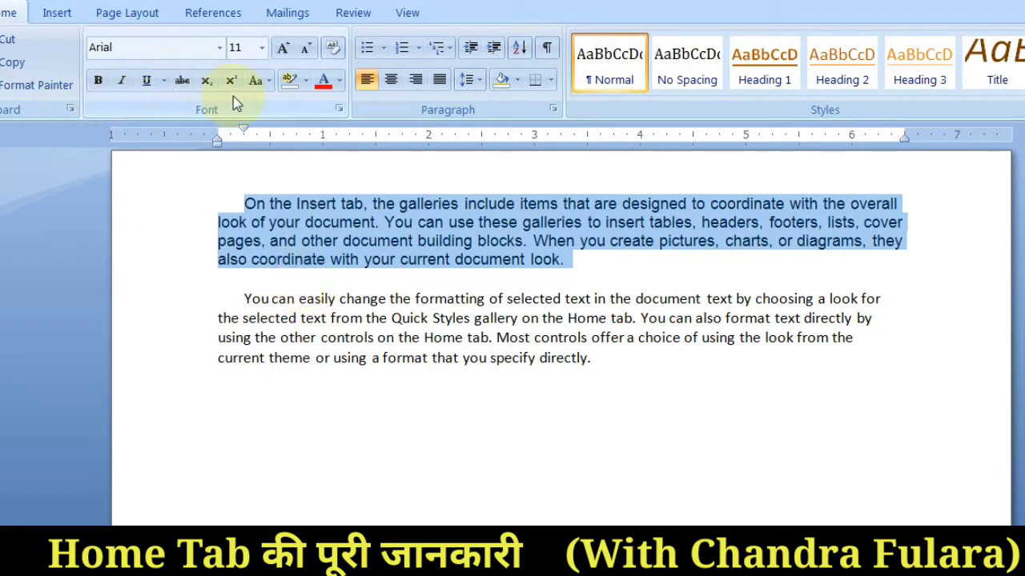
- Enlarge the first paragraph stepwise to font size 14 and shrink it back to size 11
click(287, 48)
click(290, 49)
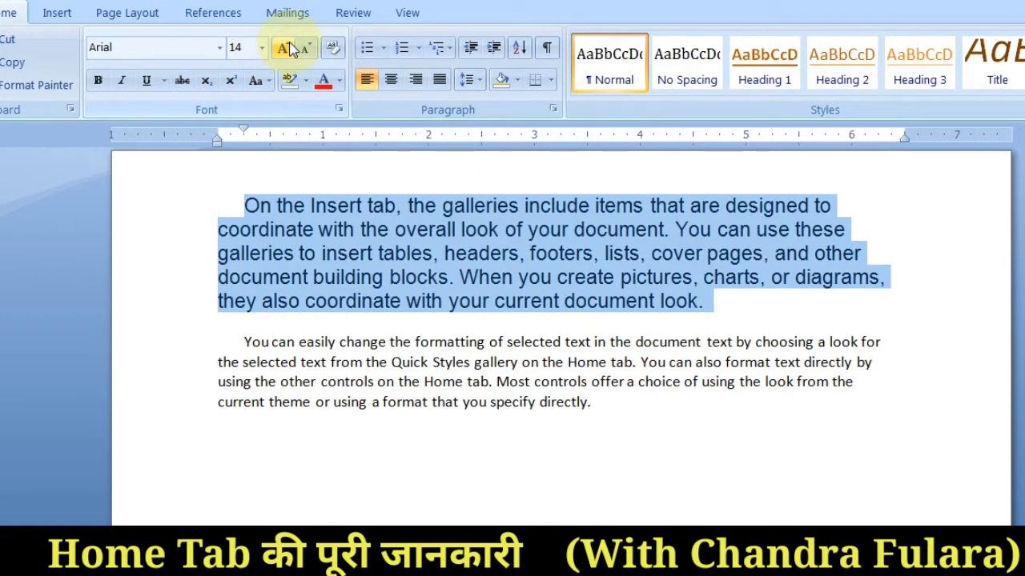
click(305, 49)
click(305, 49)
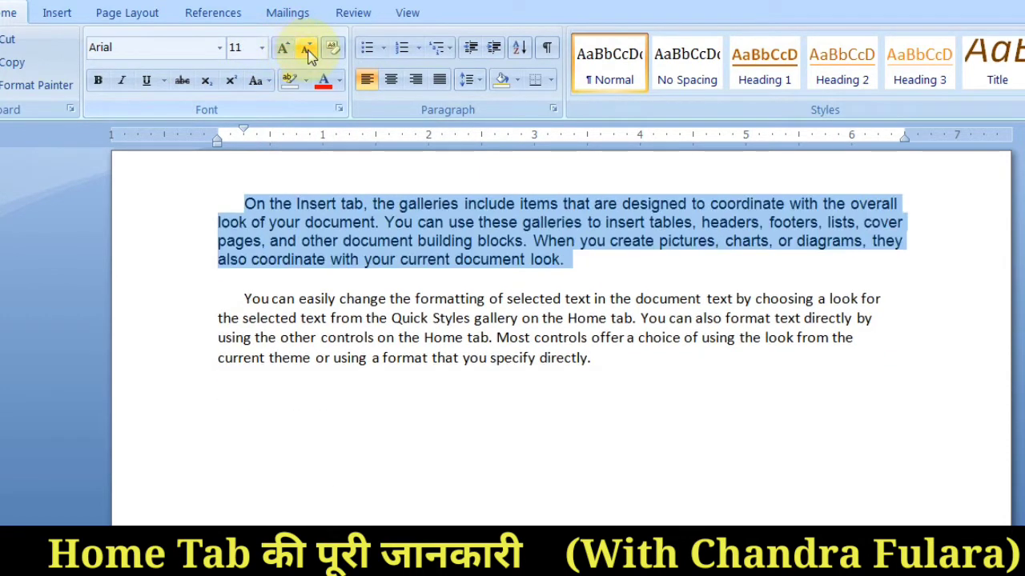
- Try strikethrough on the first paragraph and switch it off again
click(183, 82)
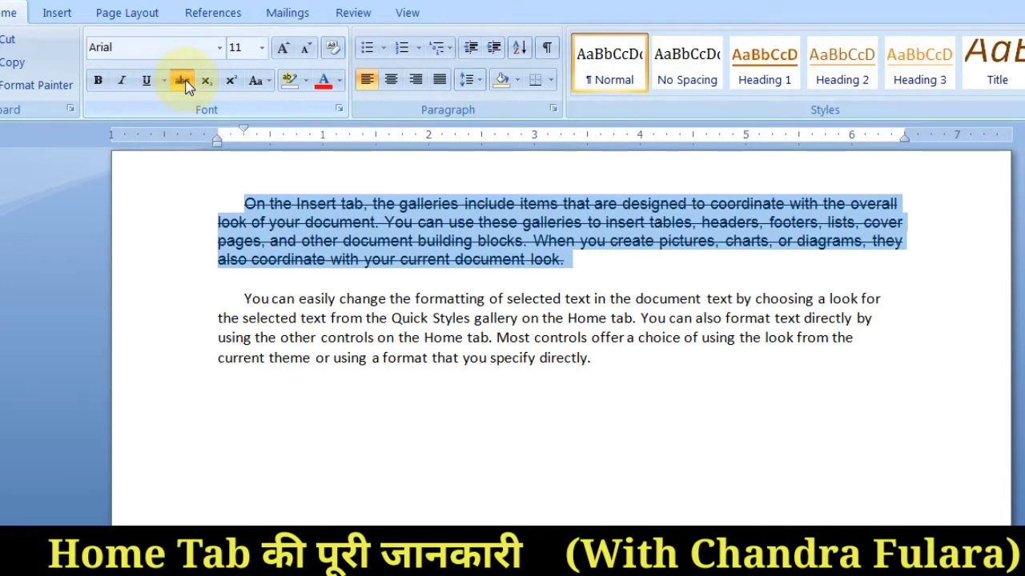
click(185, 84)
click(185, 83)
click(184, 83)
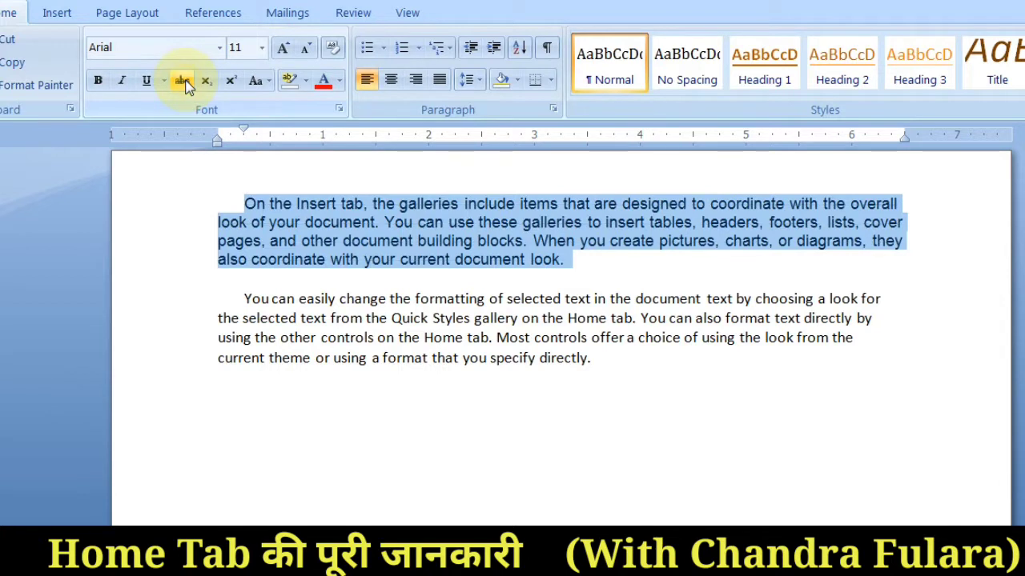
- Try subscript on the letter "n" in the opening word "On" and switch it off again
click(245, 164)
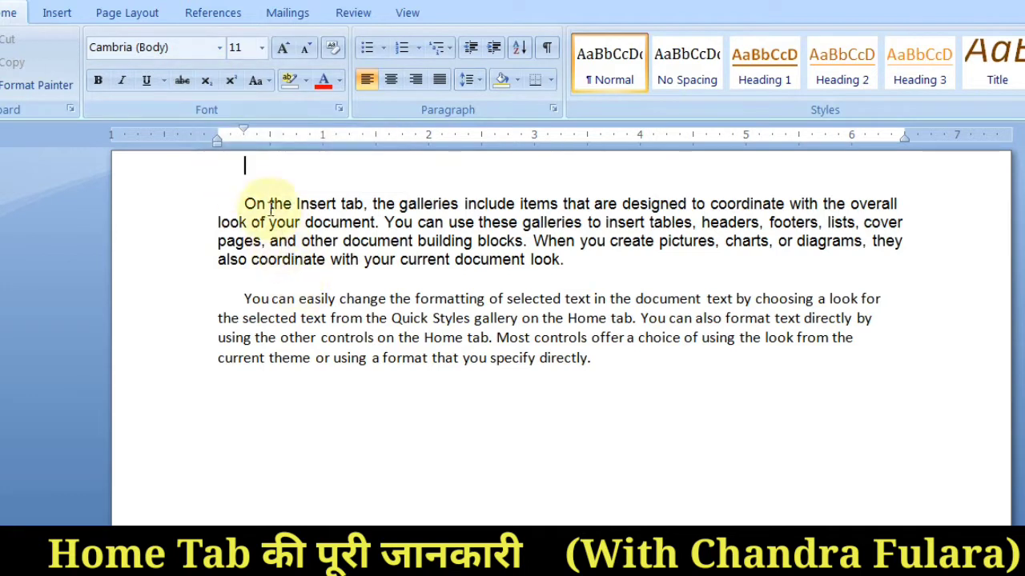
drag(257, 203, 265, 203)
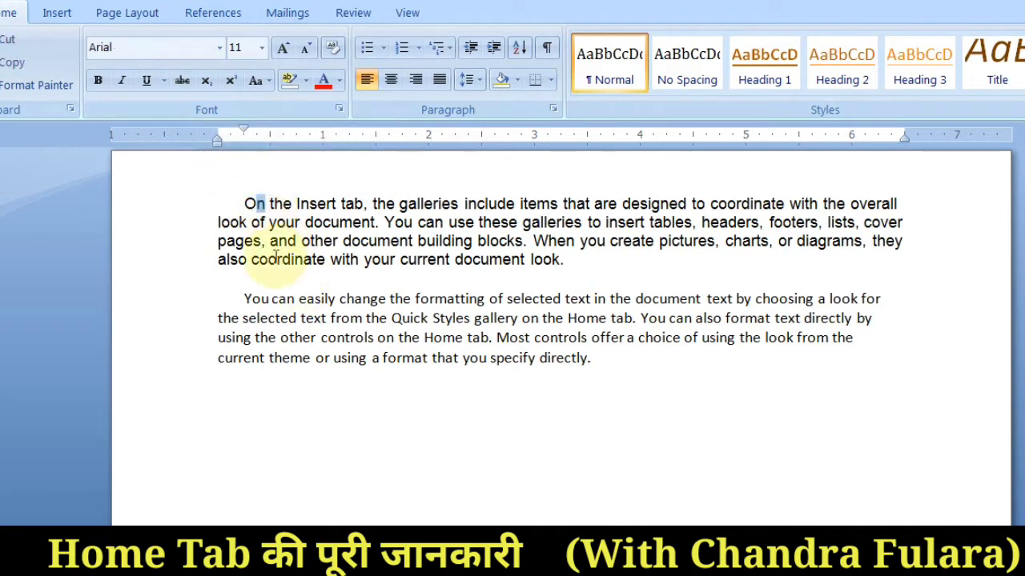
click(210, 86)
click(210, 86)
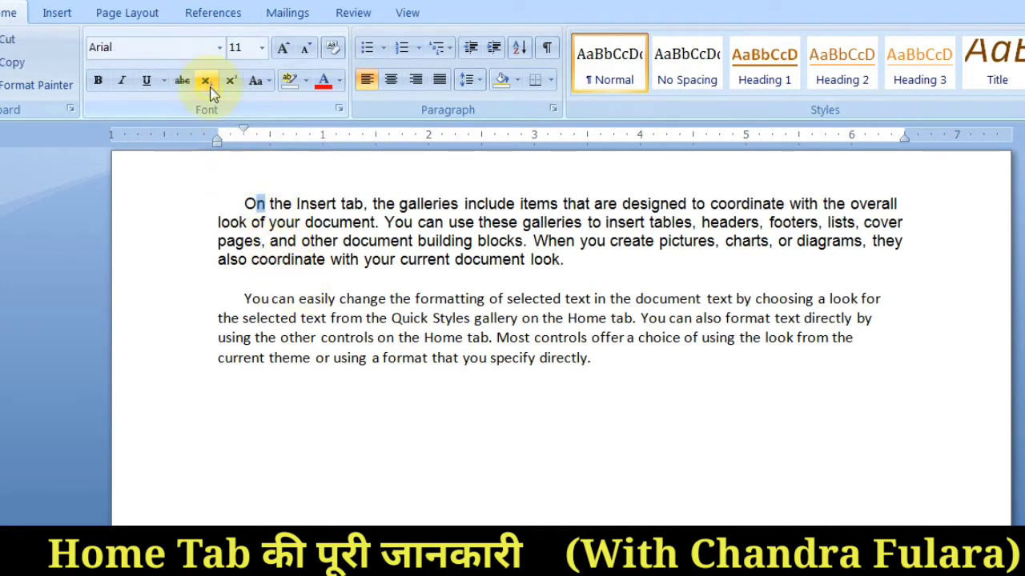
- Replace the "n" of the opening word "On" with "2", then switch subscript on and off for the 2
scroll(402, 245, up, 5)
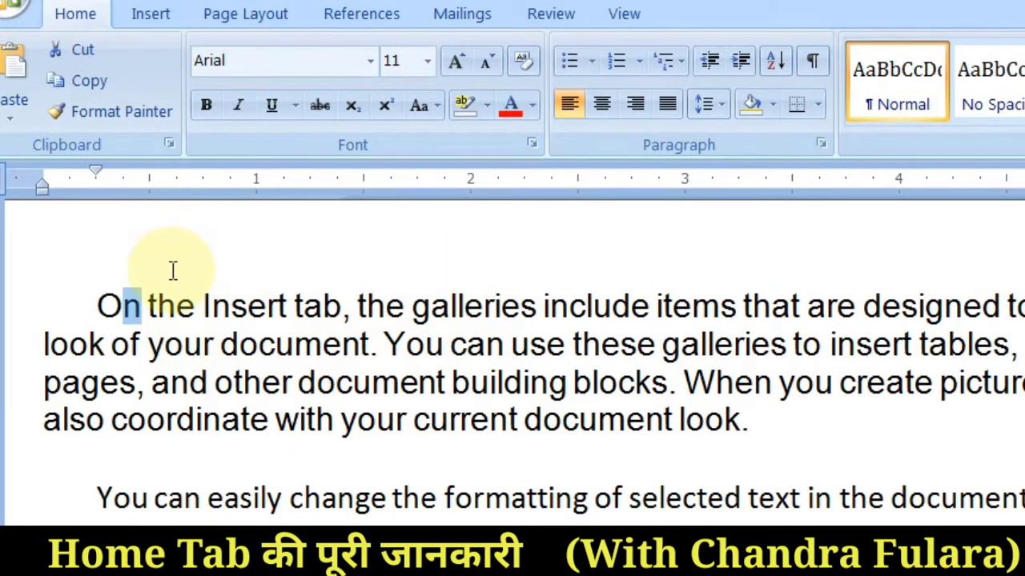
text(2)
drag(142, 305, 122, 305)
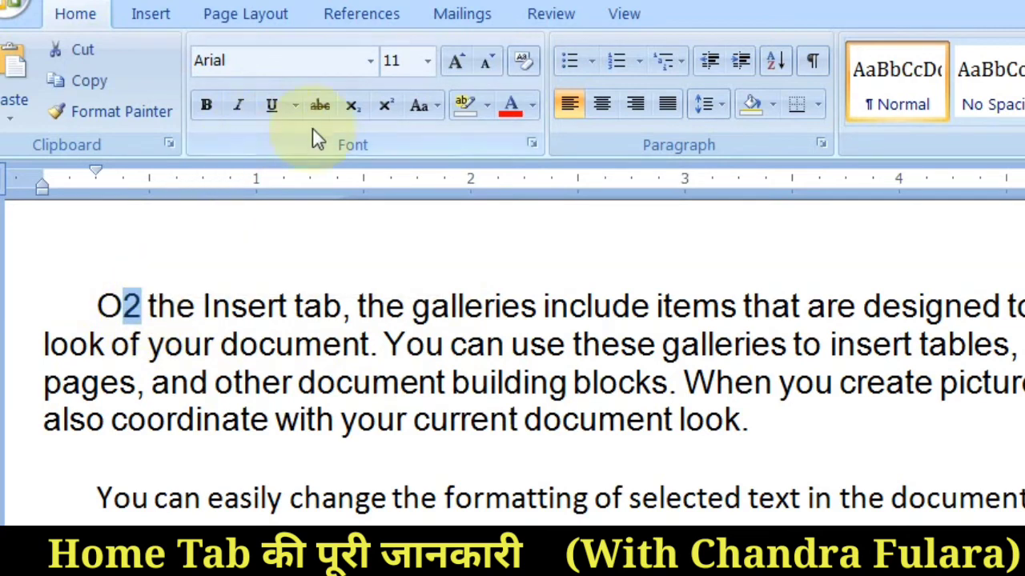
click(352, 109)
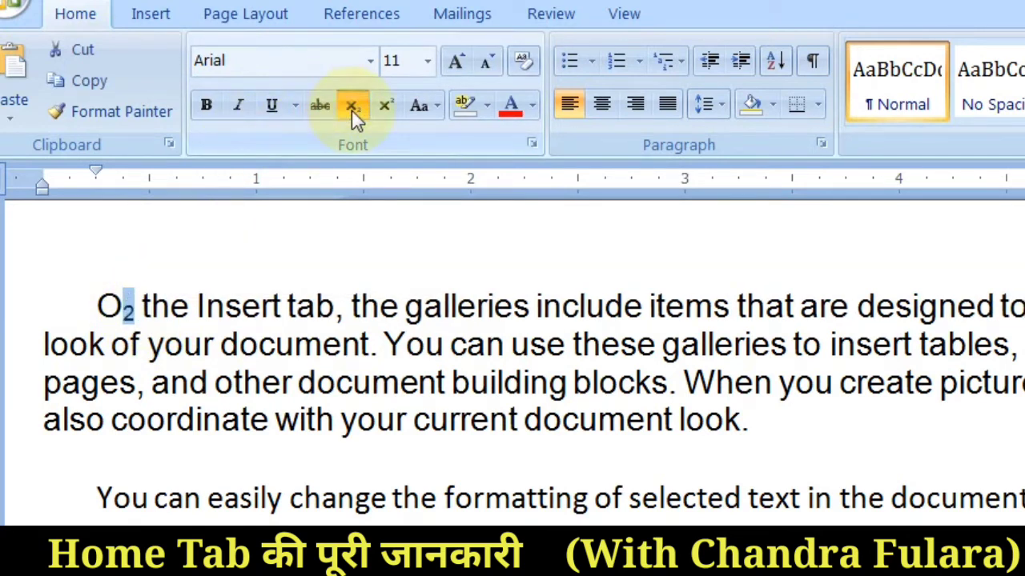
click(351, 110)
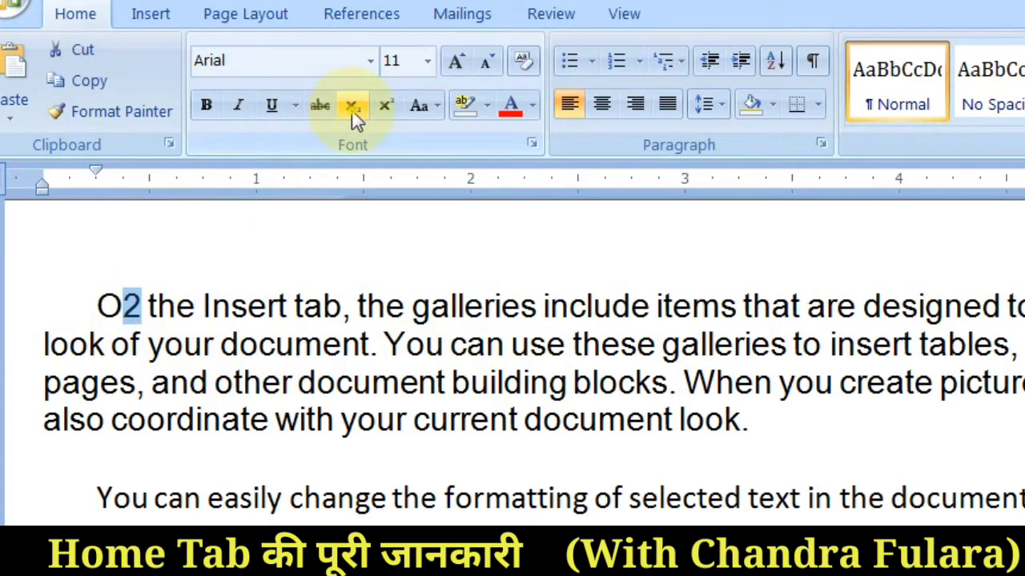
- Try subscript and superscript on the 2 in the opening "O2" and return it to normal text
click(352, 110)
click(352, 110)
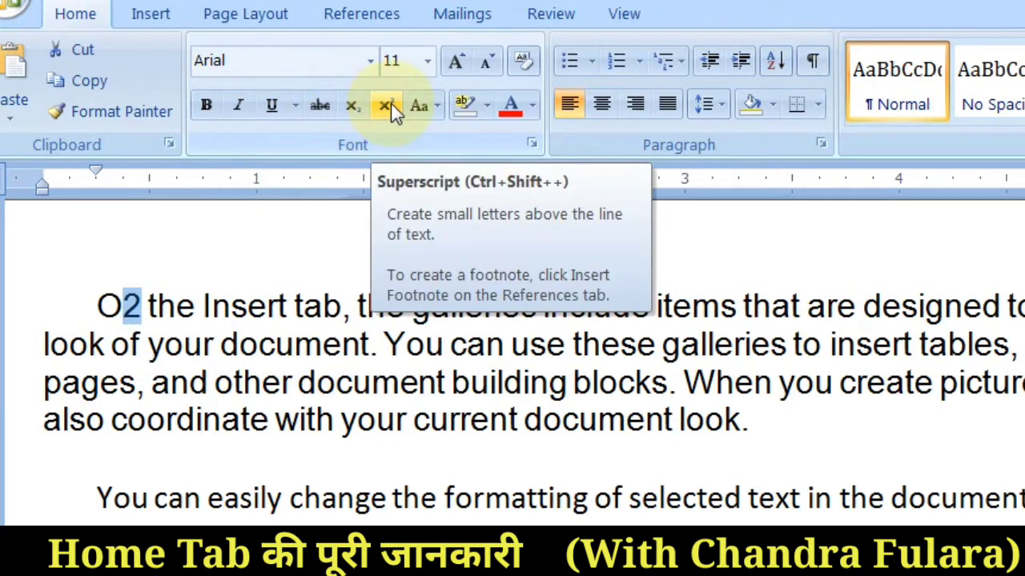
click(386, 106)
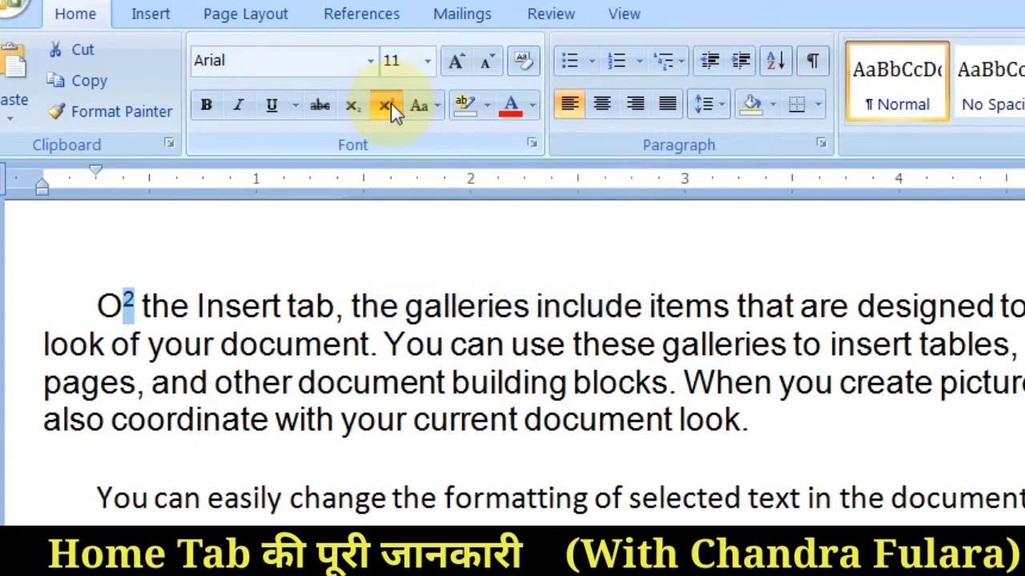
click(386, 106)
click(391, 104)
click(391, 105)
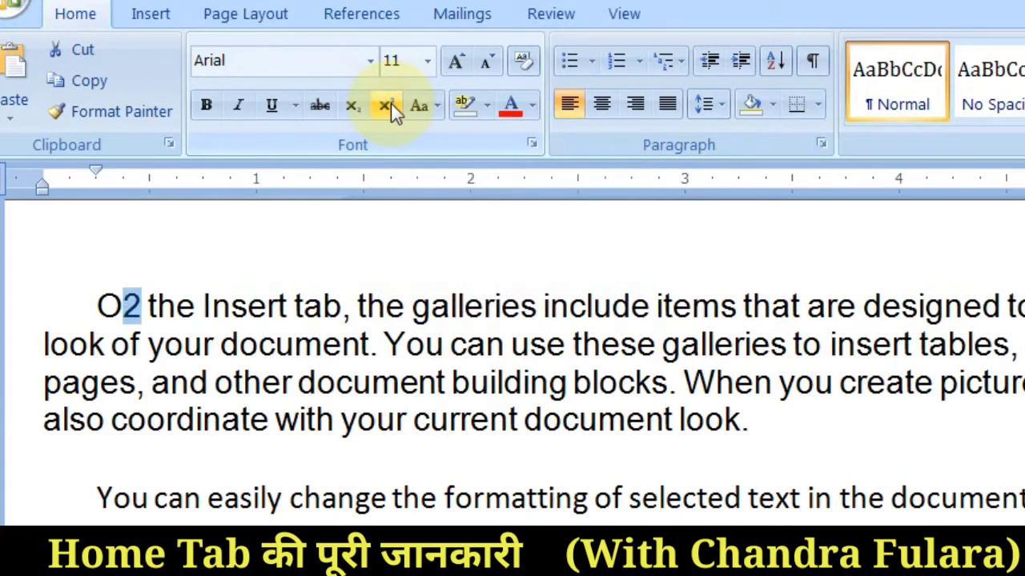
click(391, 105)
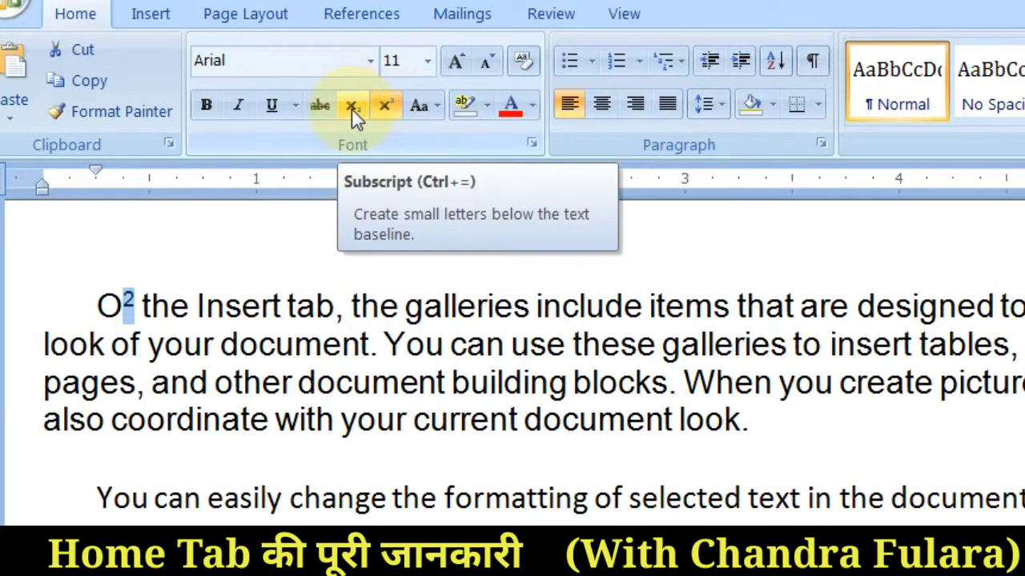
click(353, 109)
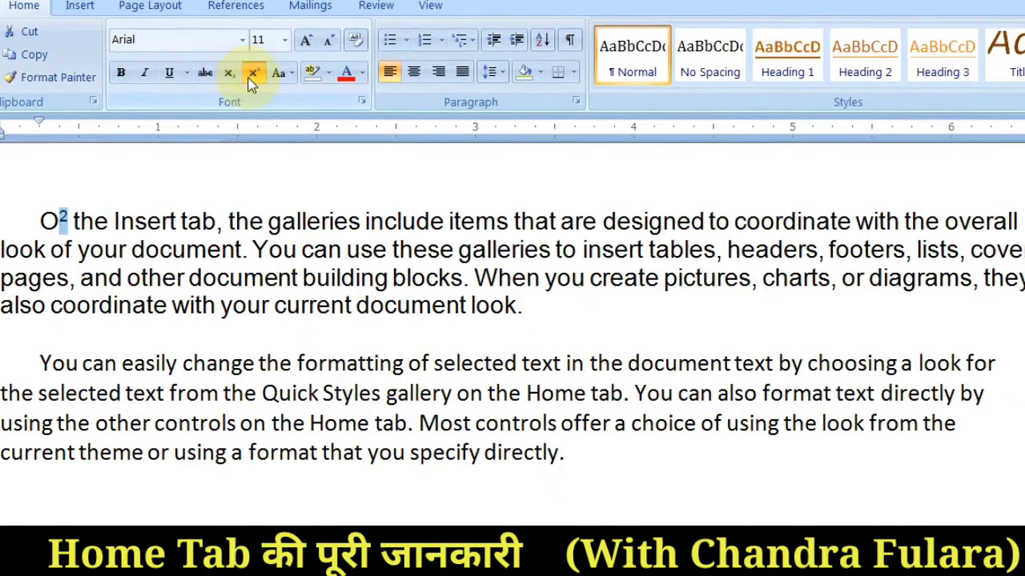
click(362, 110)
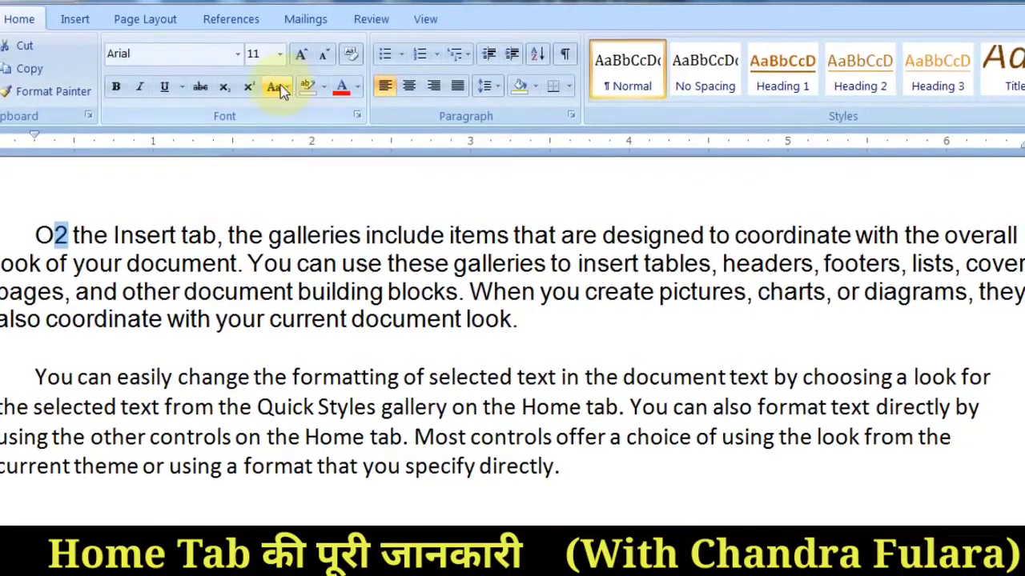
- Select the whole first paragraph and change its capitalization to Sentence case
click(286, 86)
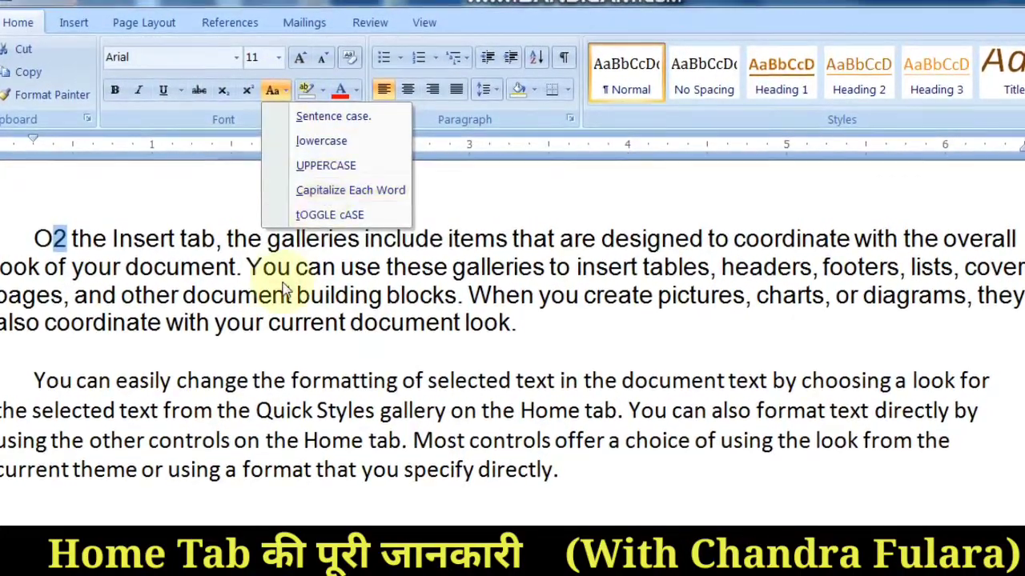
click(270, 304)
drag(547, 328, 26, 234)
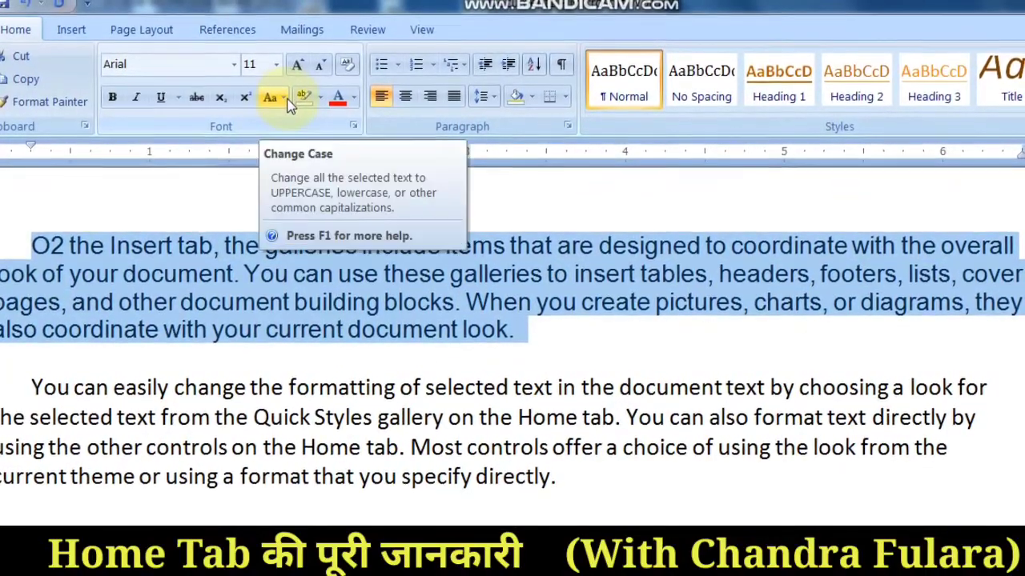
click(287, 98)
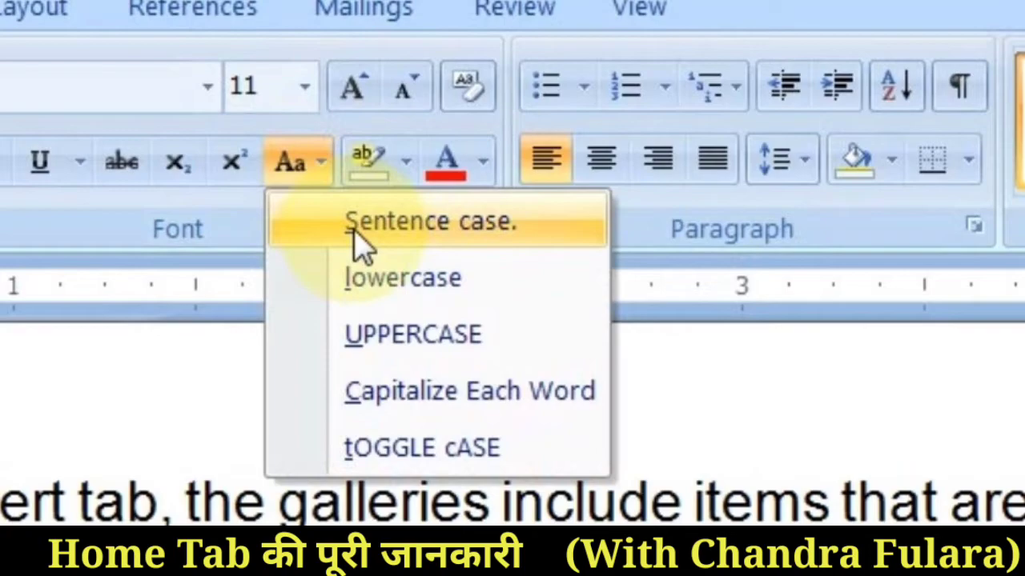
click(356, 232)
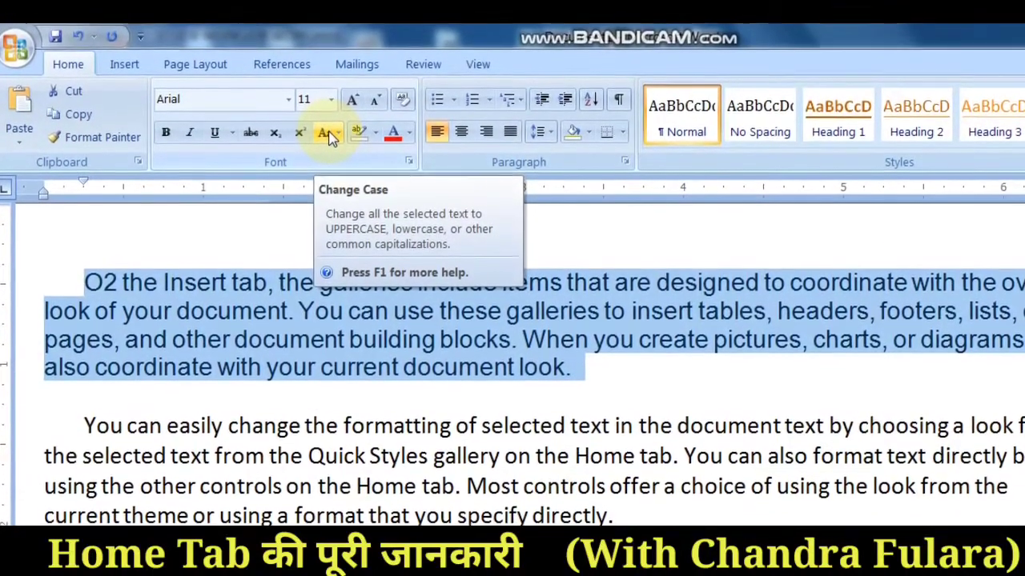
click(336, 145)
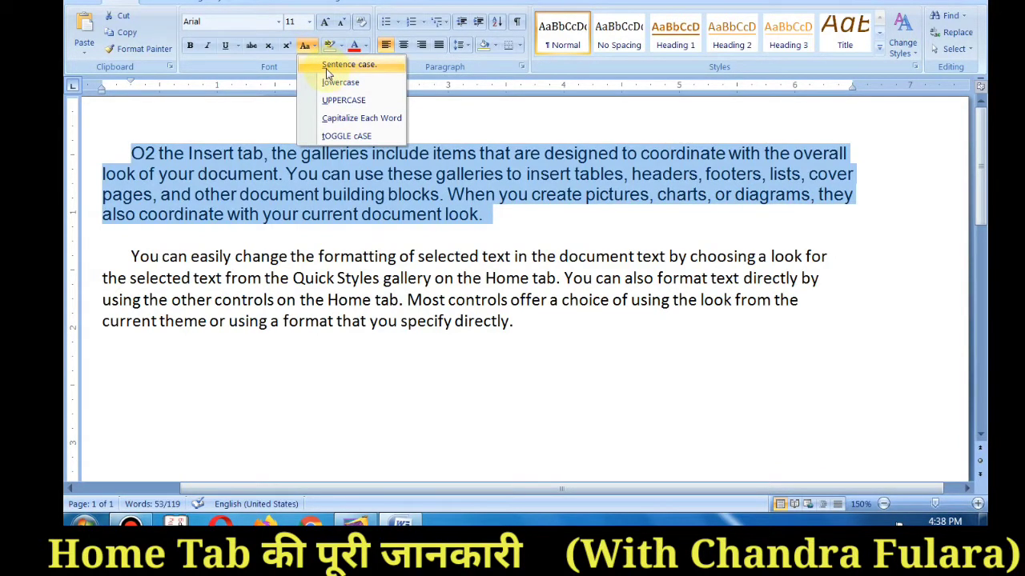
click(327, 74)
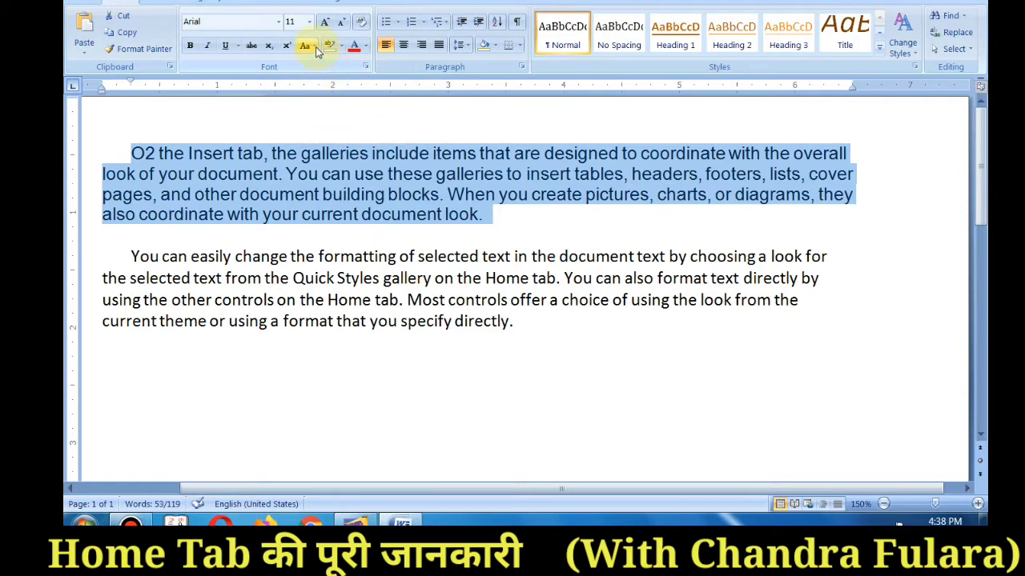
- Change the case of the first paragraph to lowercase and from there to UPPERCASE
click(310, 46)
click(340, 83)
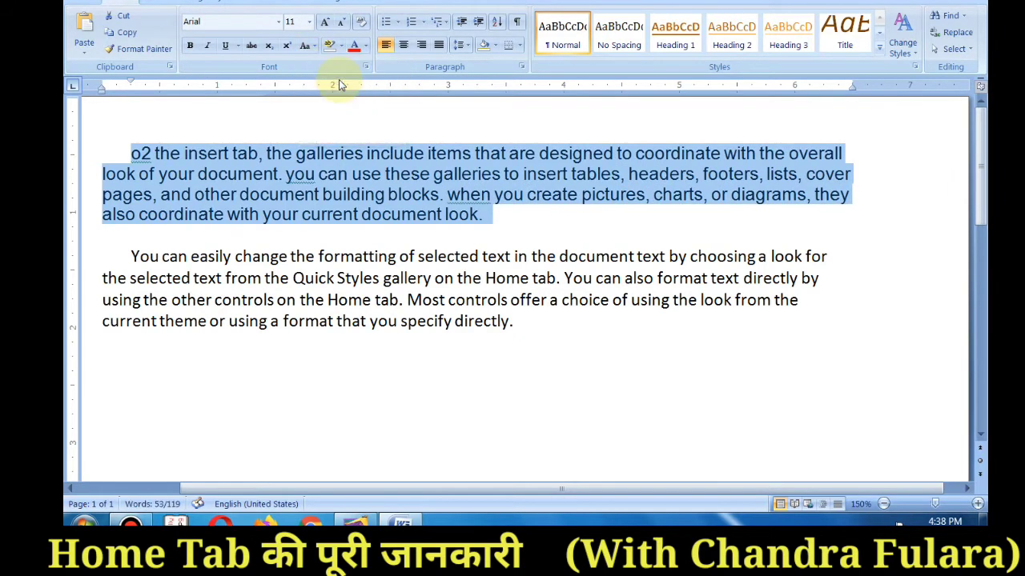
click(310, 46)
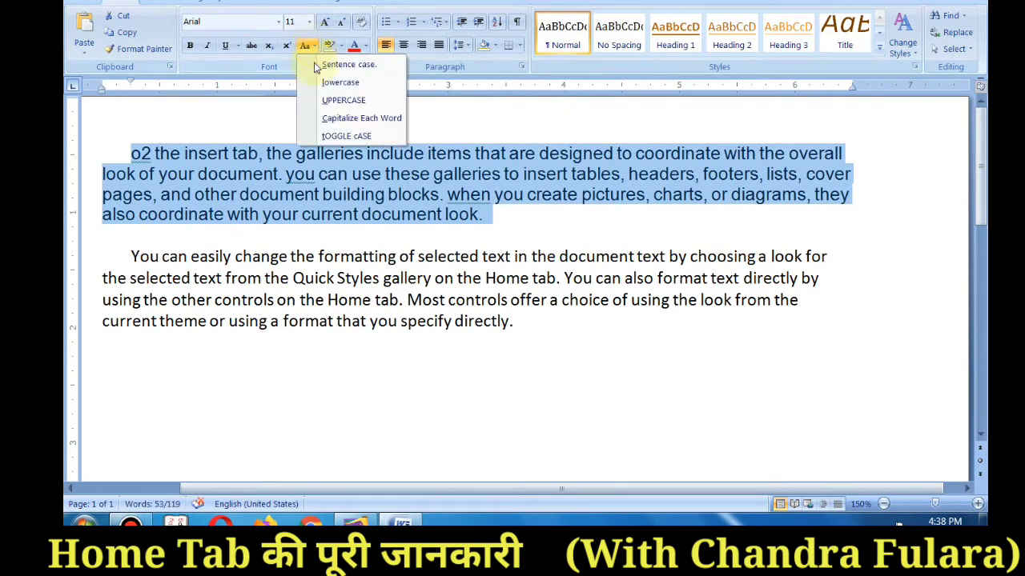
click(333, 102)
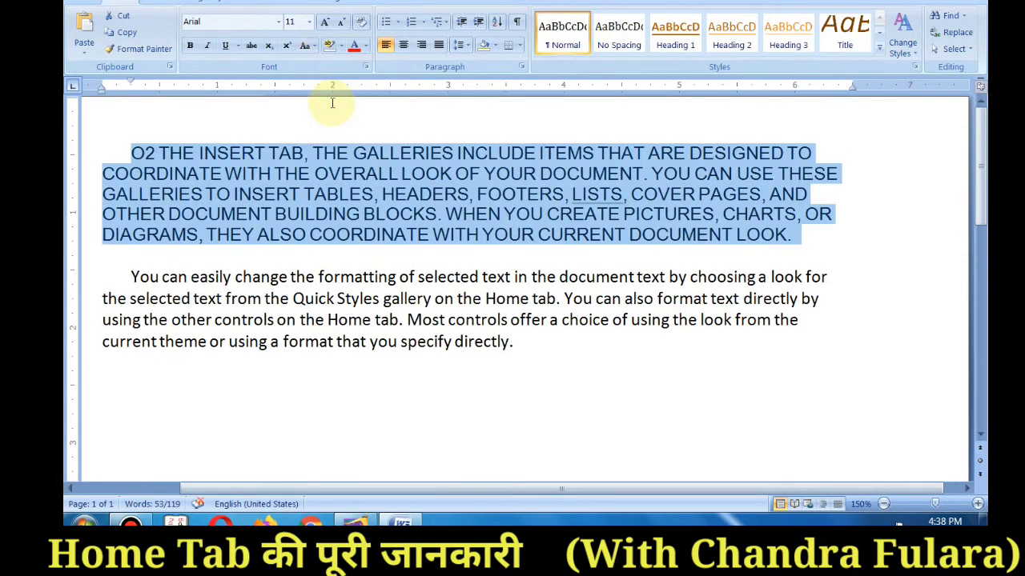
- Reapply UPPERCASE to the first paragraph, and switch its case back to lowercase
click(308, 45)
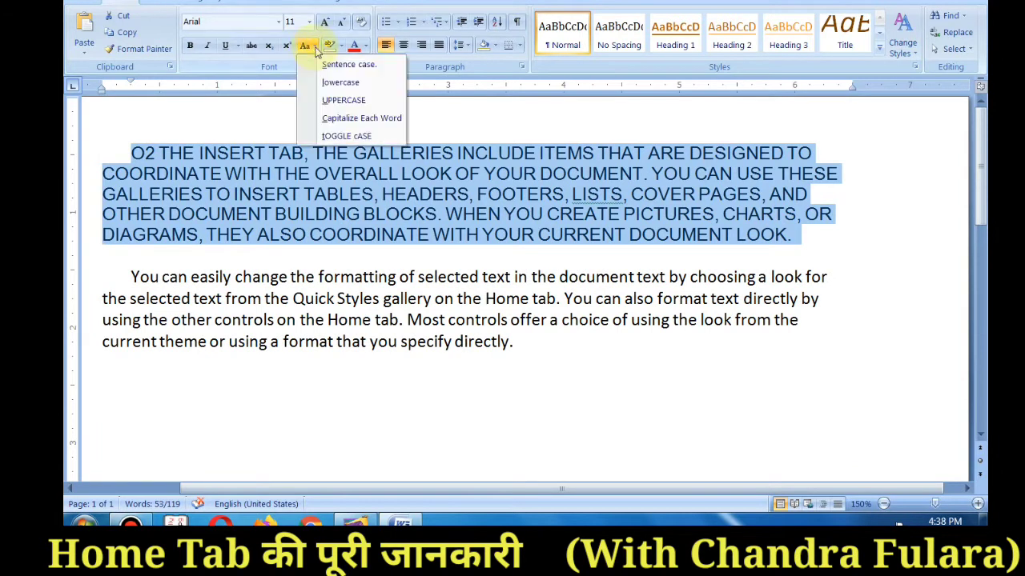
click(337, 103)
click(310, 46)
click(329, 84)
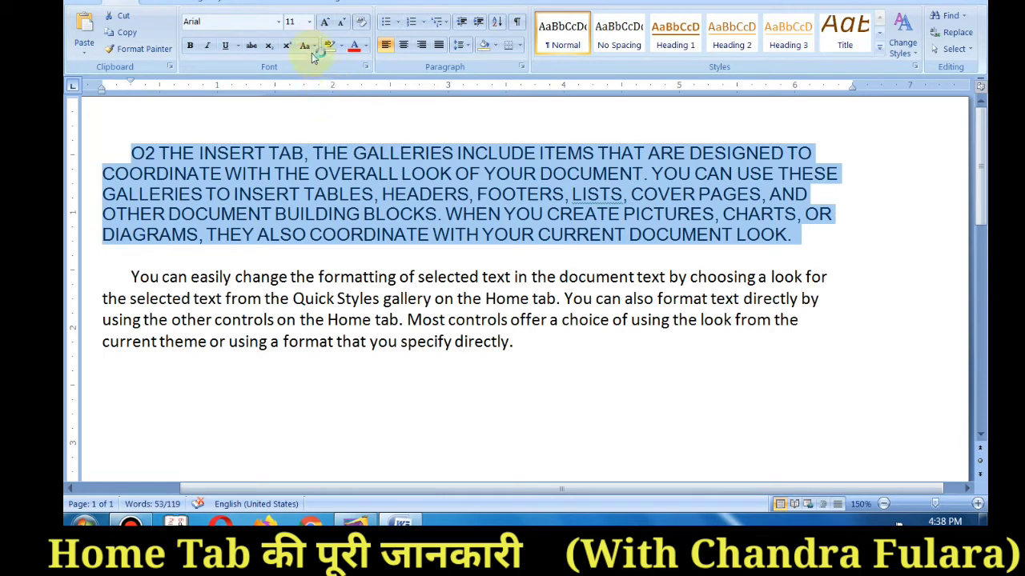
click(312, 47)
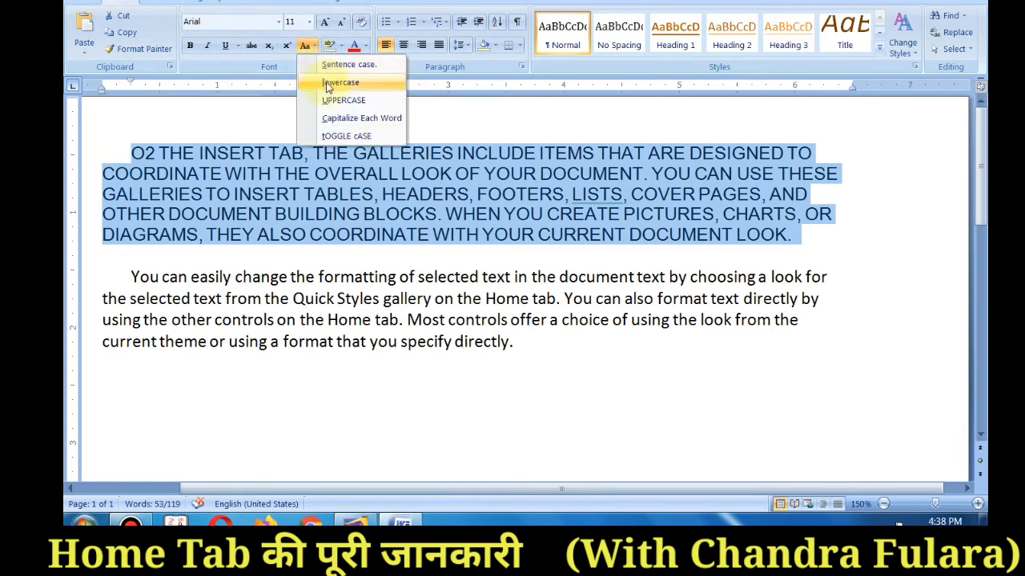
click(327, 83)
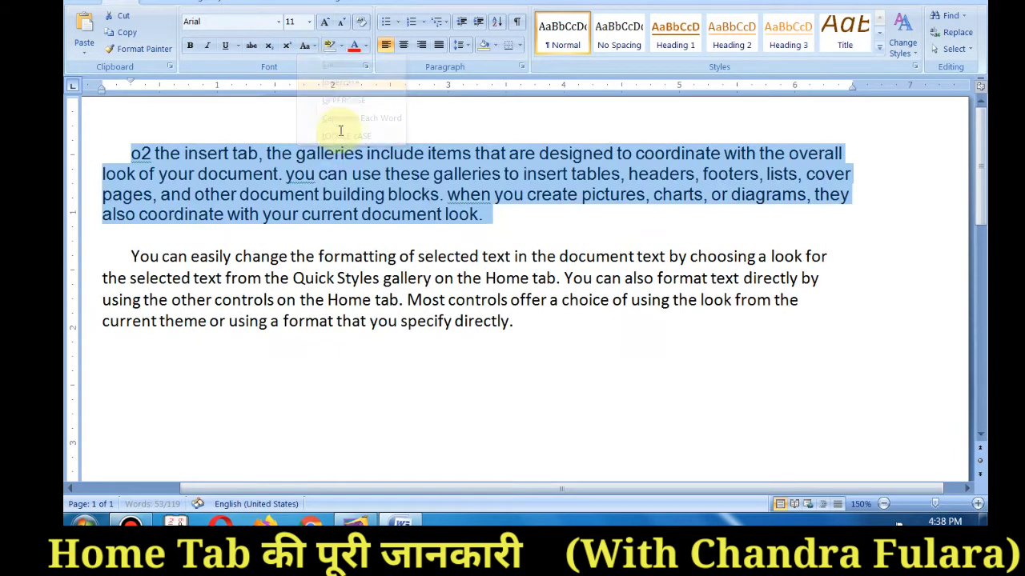
- Apply Capitalize Each Word to the first paragraph, followed by tOGGLE cASE
click(311, 46)
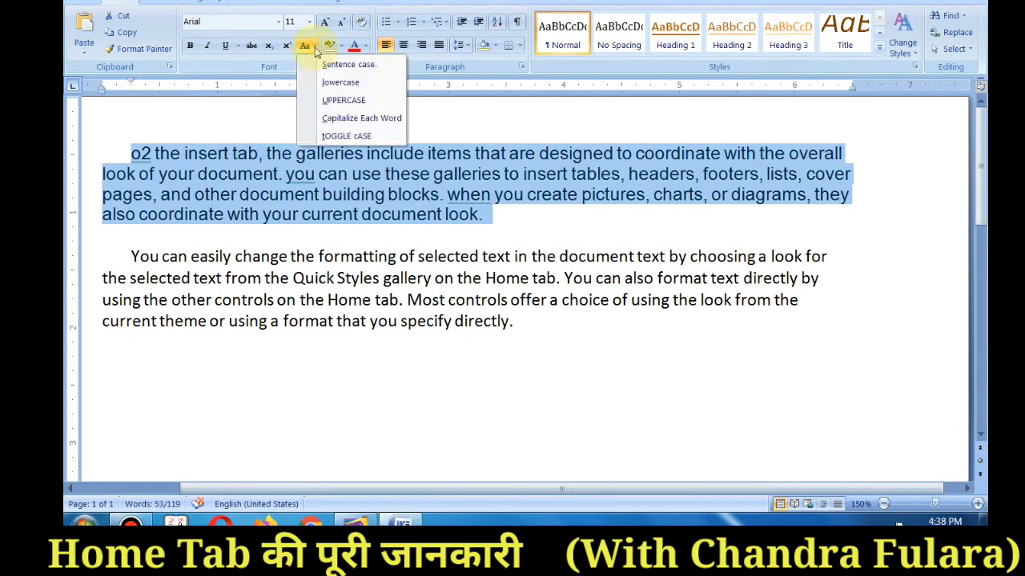
click(344, 120)
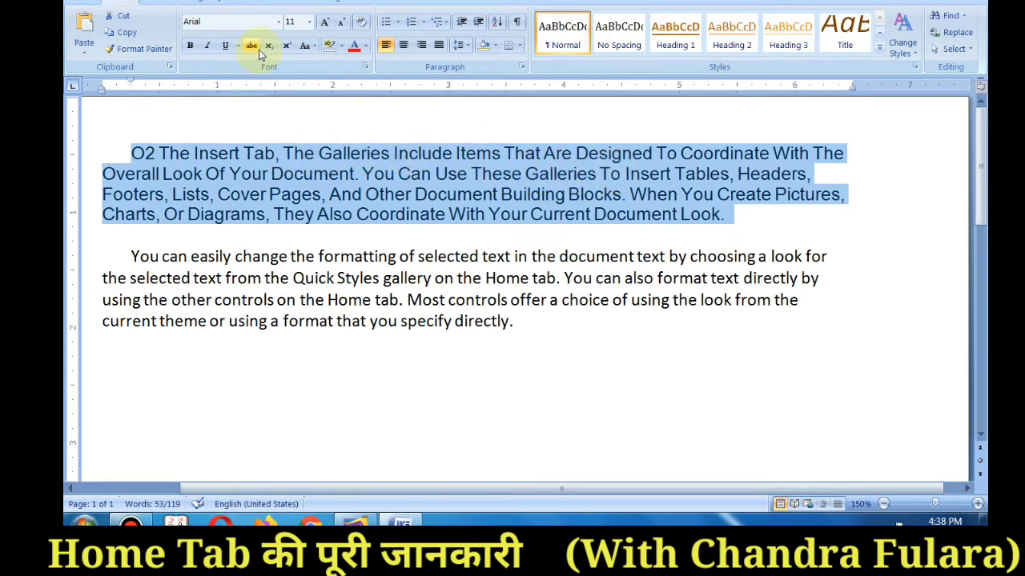
click(313, 47)
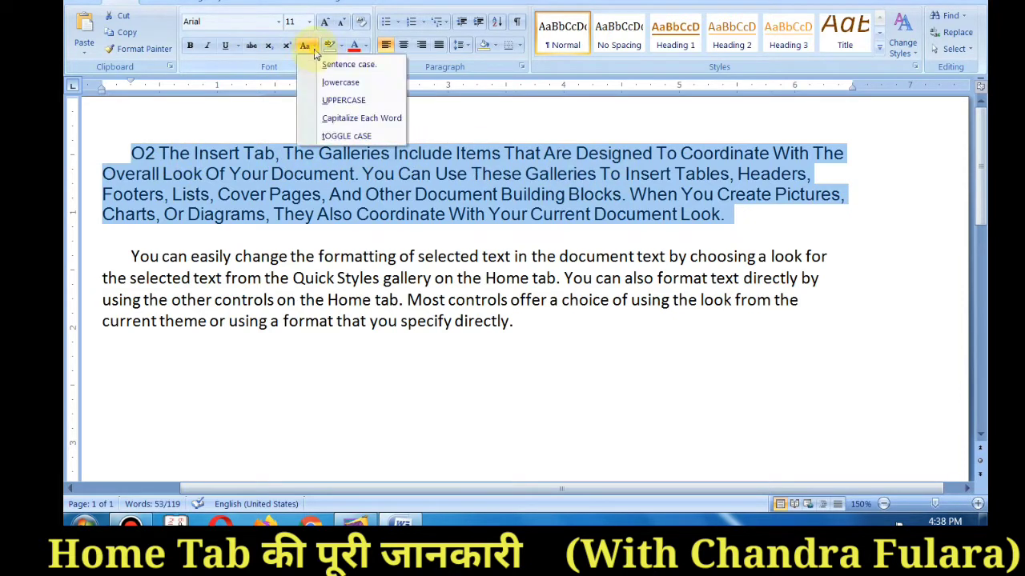
click(330, 138)
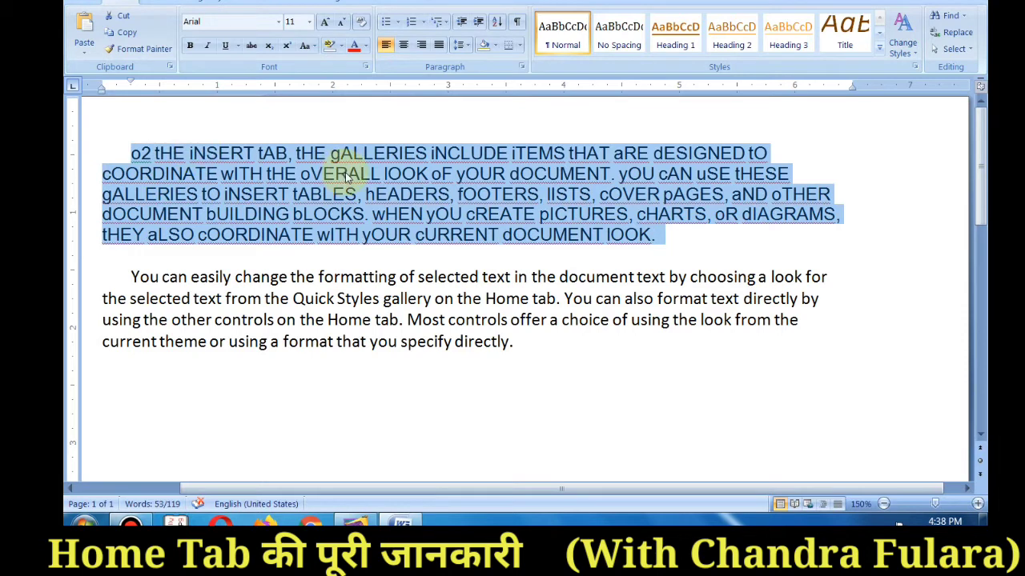
- Convert the toggled-case first paragraph to lowercase and deselect it
click(310, 46)
click(328, 83)
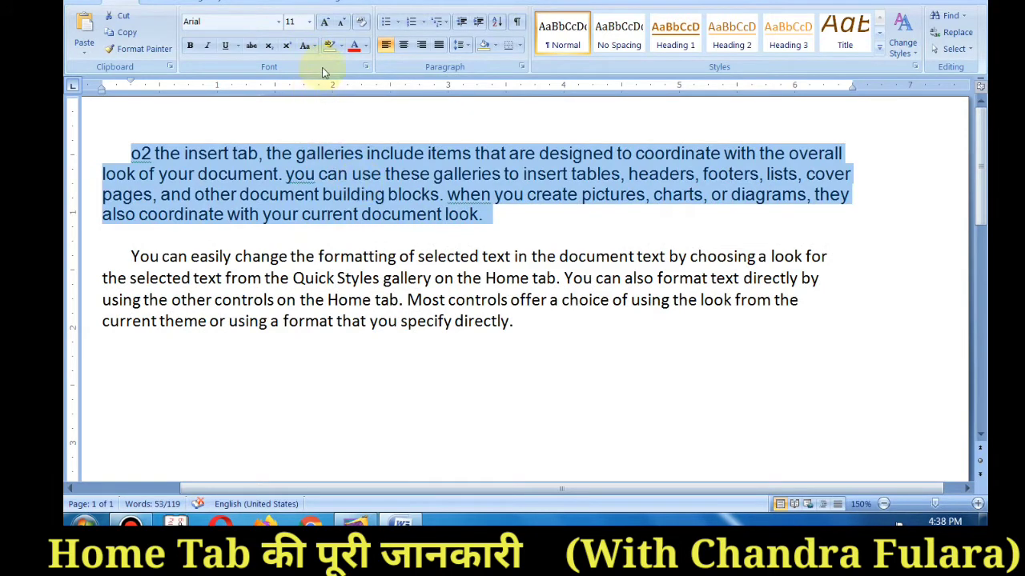
click(268, 115)
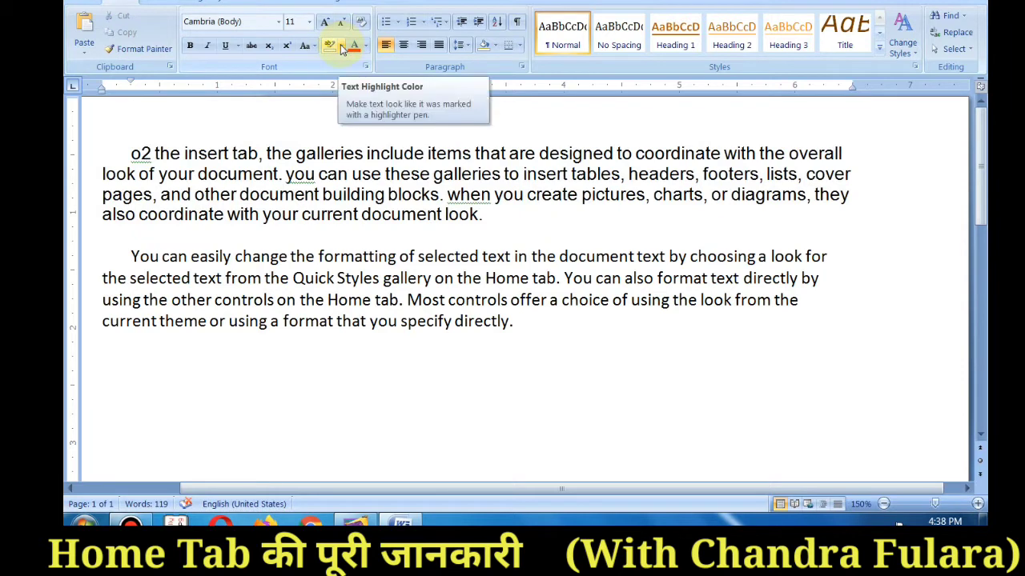
- Highlight "galleries include", "document building", "Home tab. You can", ", charts, or" and "coordinate with" in yellow
click(333, 49)
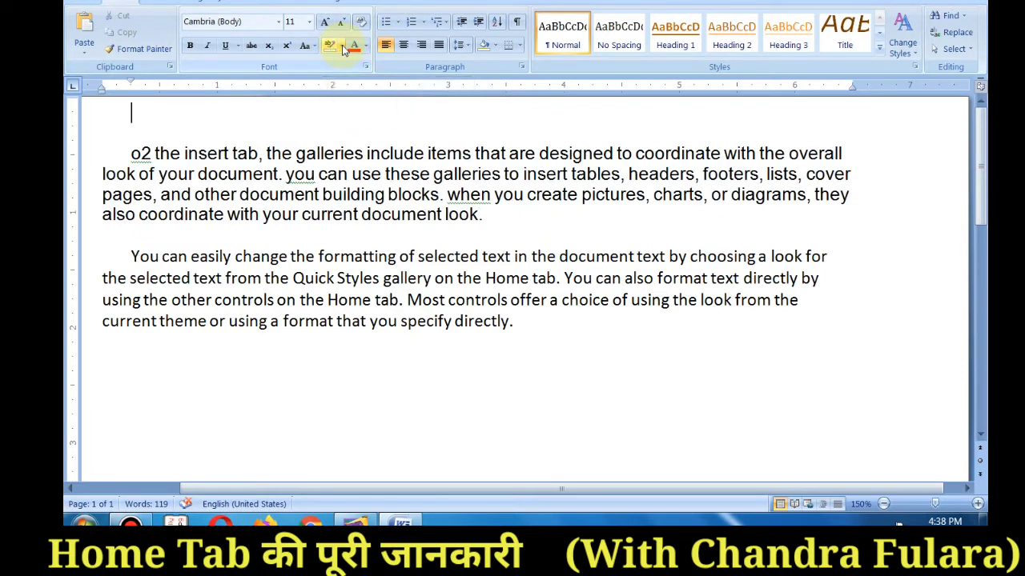
click(341, 47)
click(332, 70)
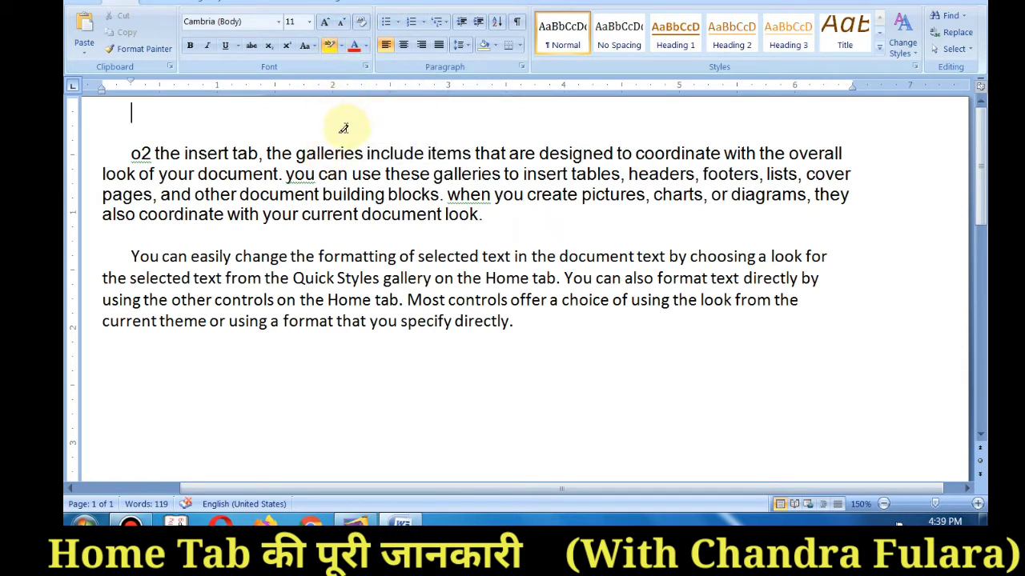
drag(296, 144, 374, 145)
drag(308, 194, 382, 195)
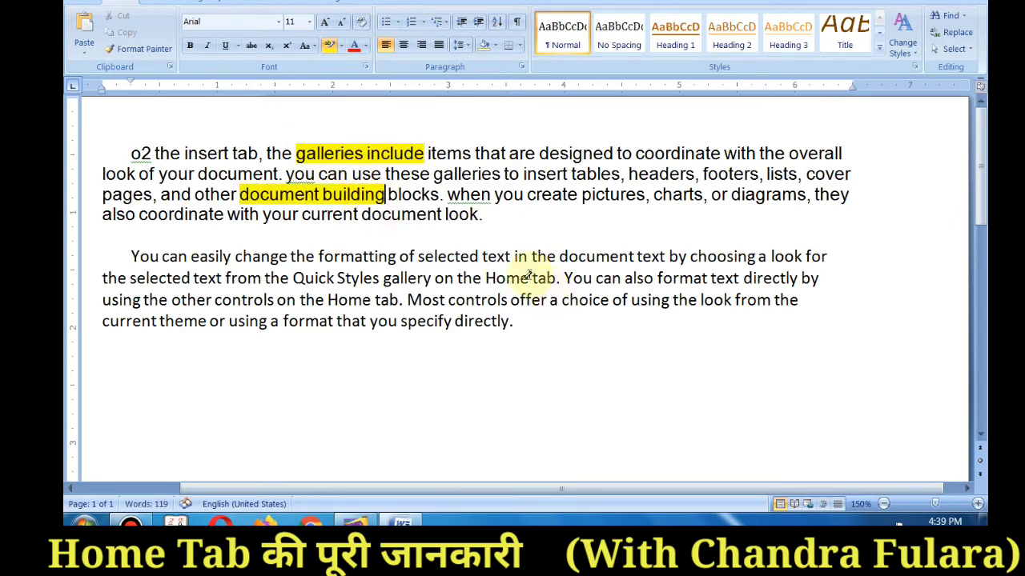
drag(485, 278, 622, 278)
drag(645, 195, 727, 195)
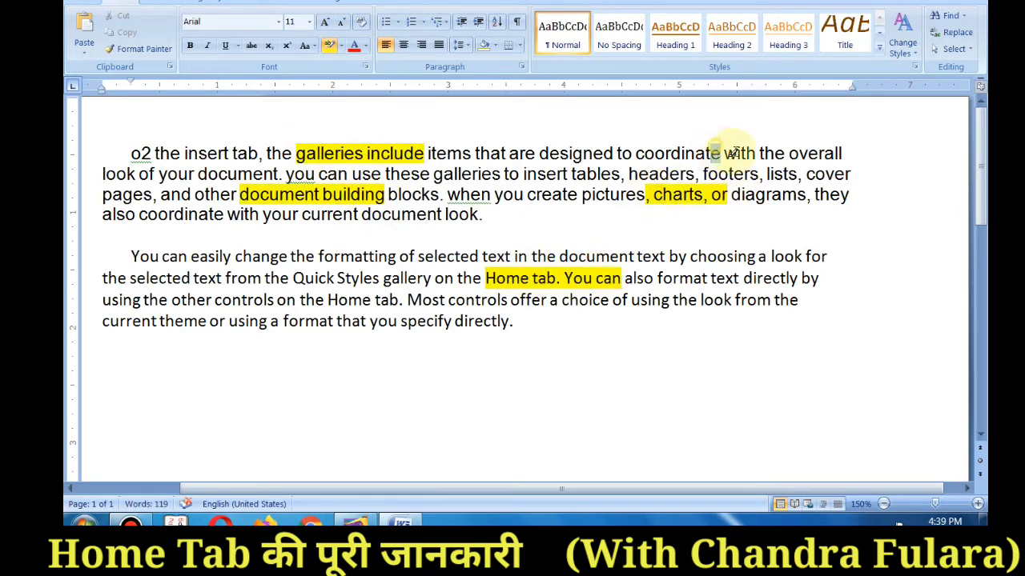
drag(733, 153, 756, 153)
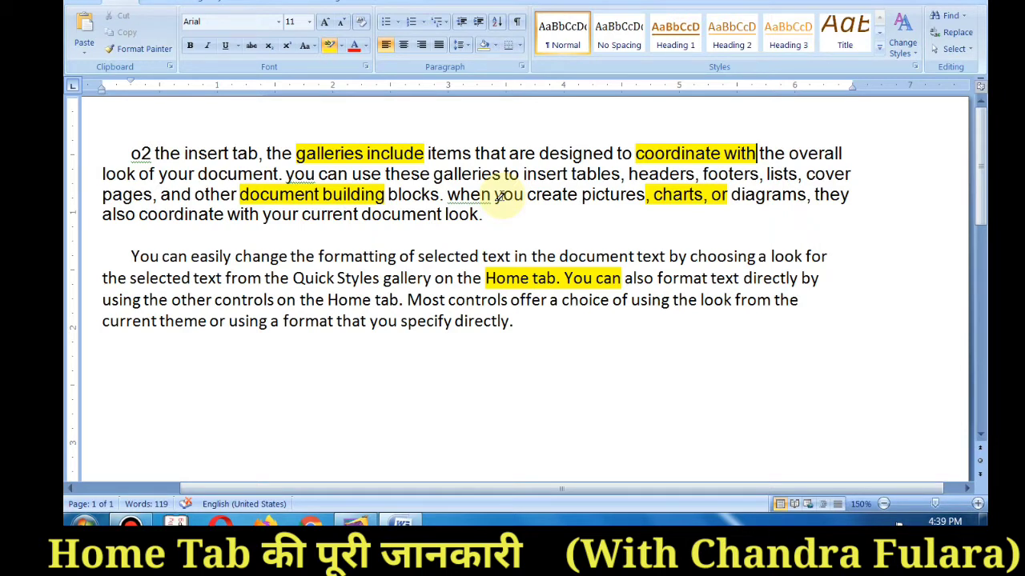
- Remove all yellow highlighting from both paragraphs by marking over them with the highlighter set to No Color
click(340, 46)
click(356, 136)
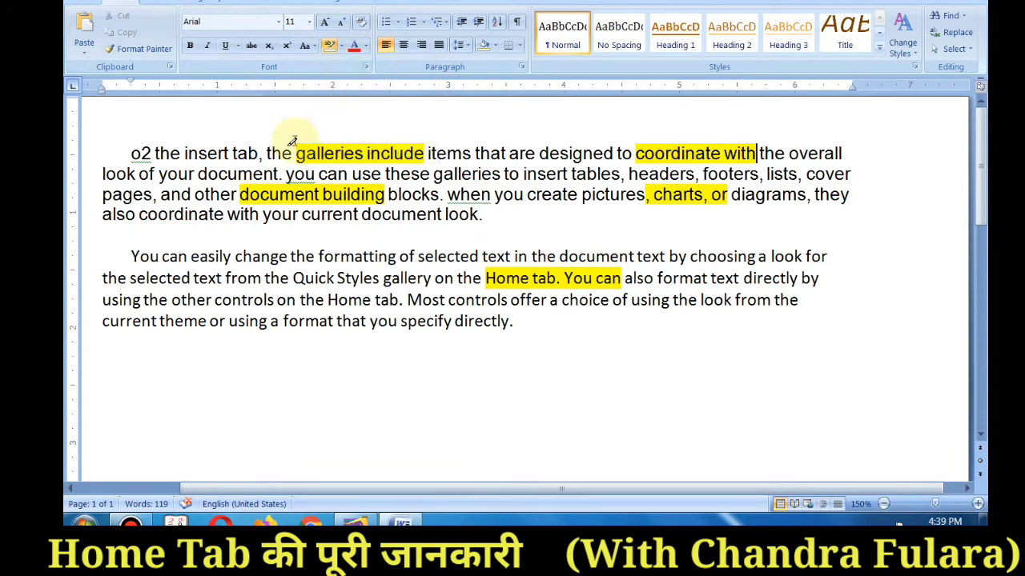
mouse_move(131, 144)
mouse_down()
mouse_move(425, 154)
mouse_move(498, 174)
mouse_move(732, 310)
mouse_up()
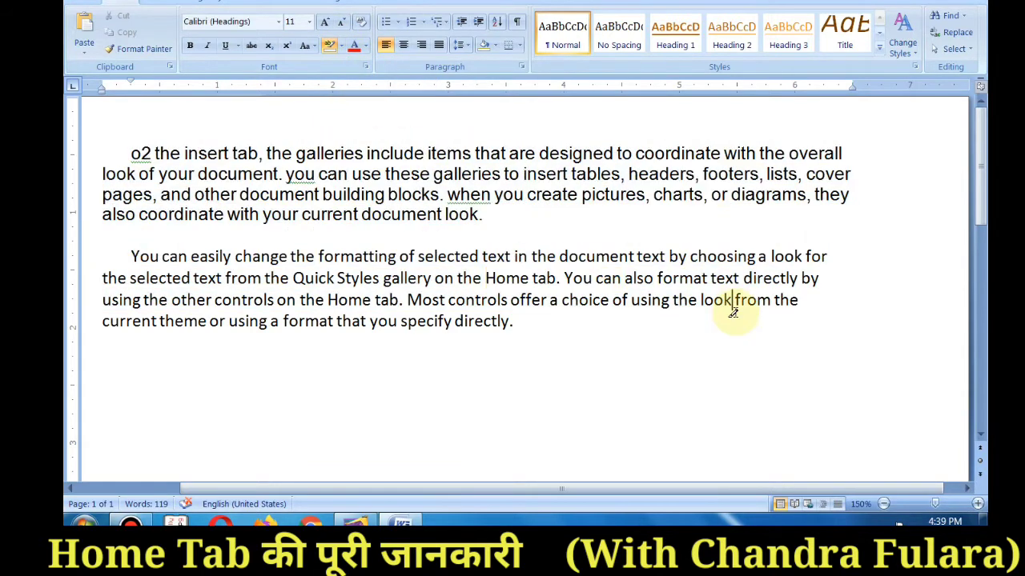
click(340, 45)
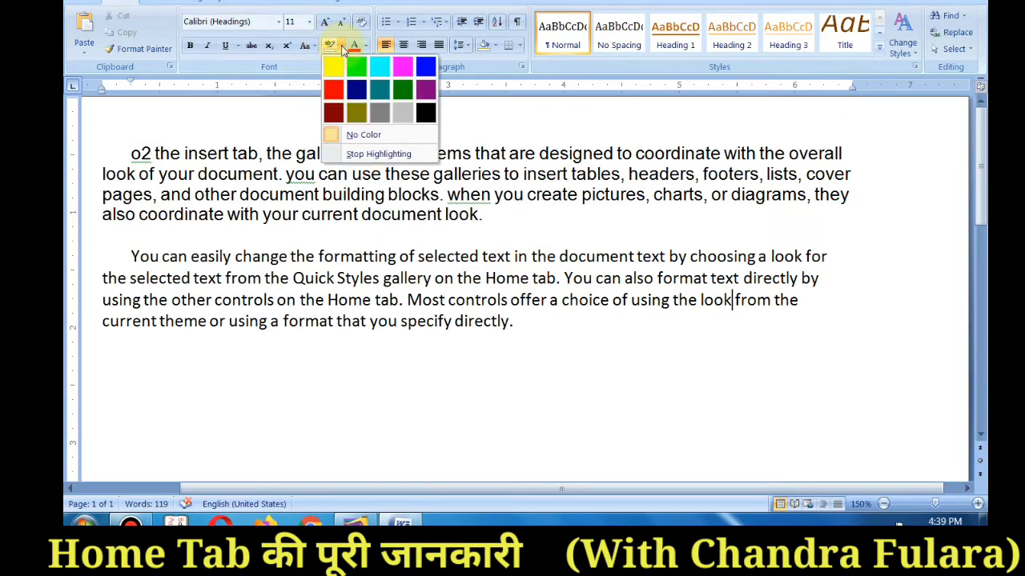
click(332, 47)
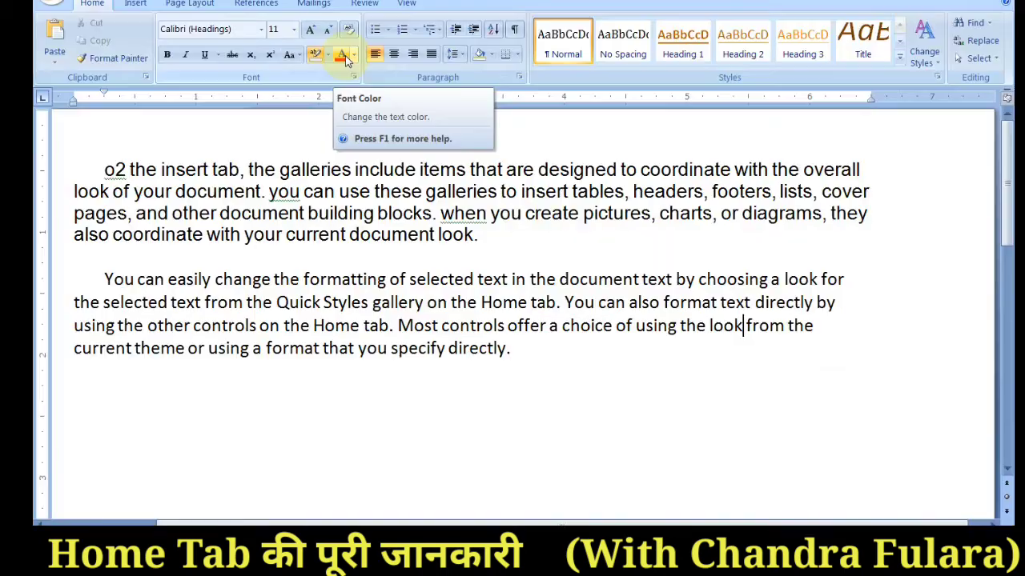
- Color the whole first paragraph red and deselect it
drag(100, 171, 494, 239)
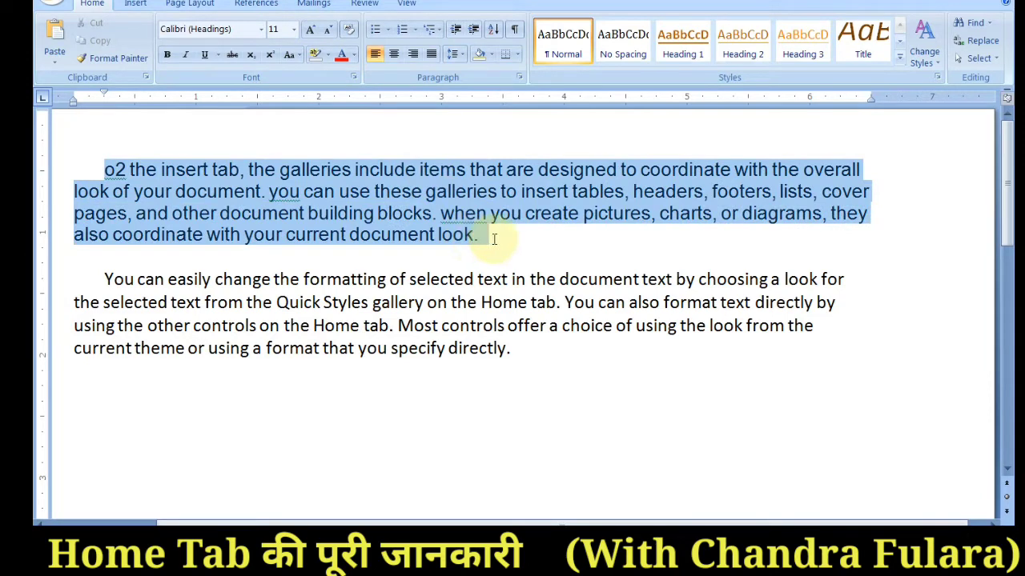
click(353, 55)
click(354, 197)
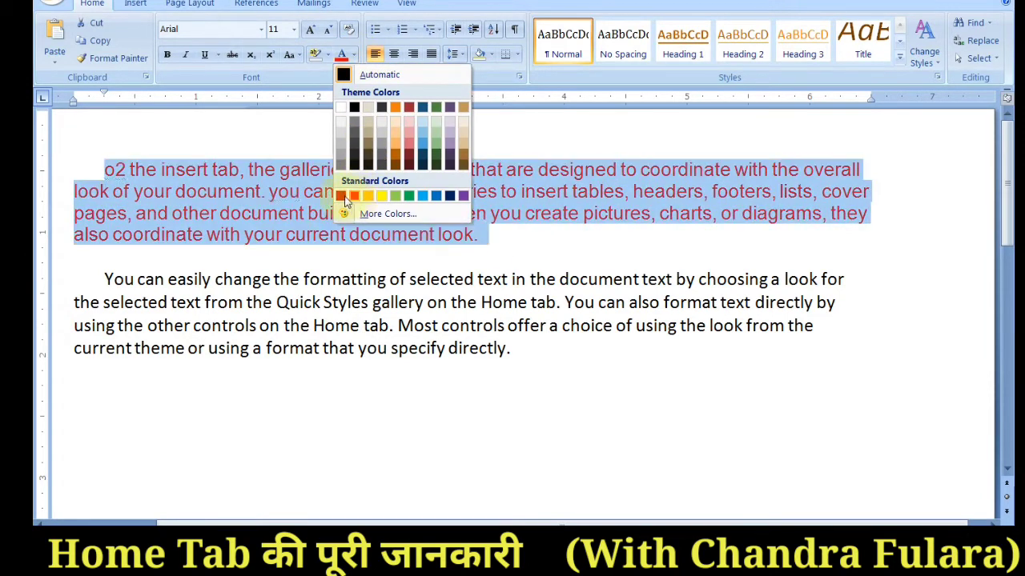
click(483, 256)
- Color the first paragraph's last line and the words "the insert tab, the galleries include items that" blue
drag(492, 239, 97, 232)
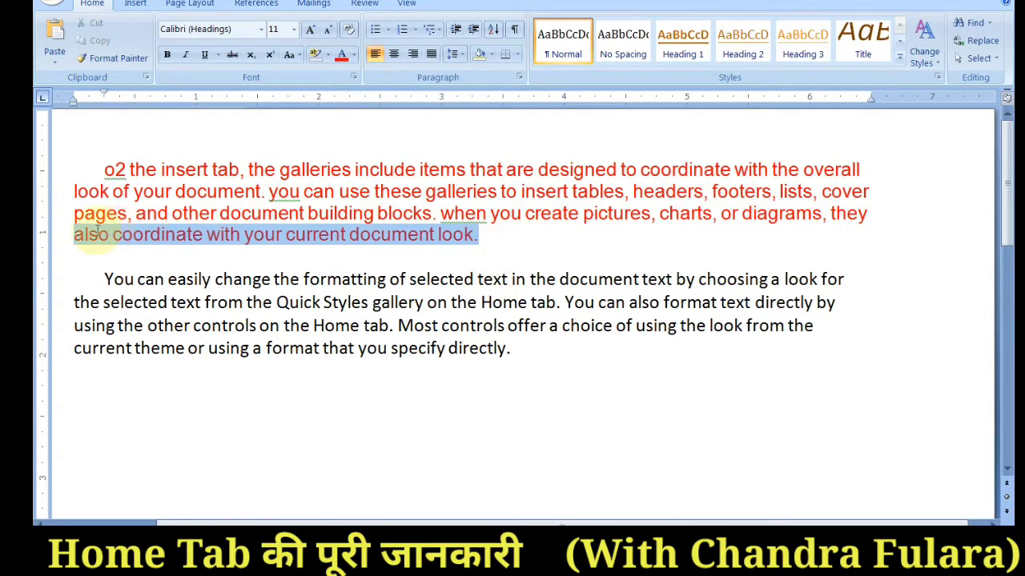
click(353, 54)
click(436, 195)
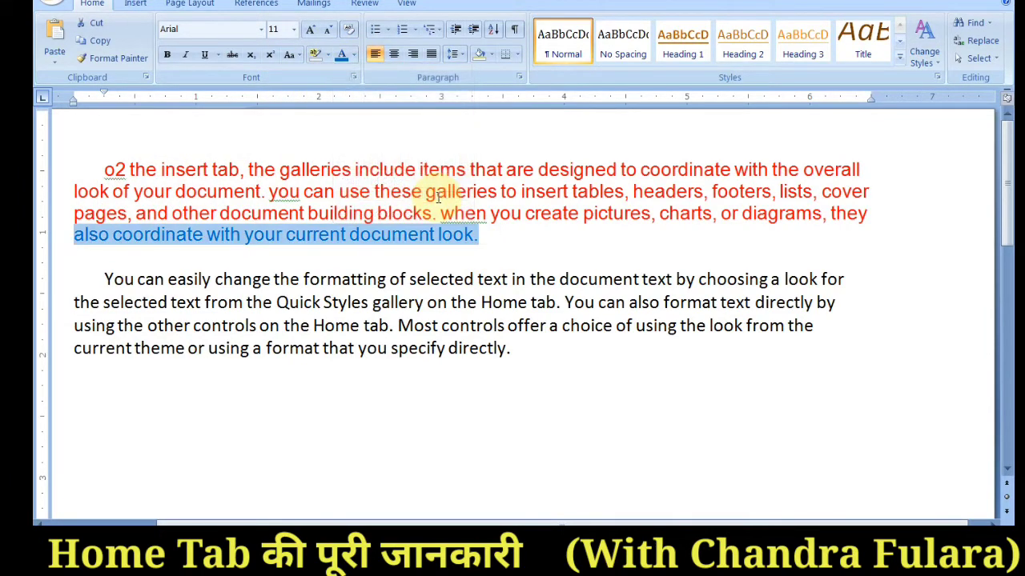
drag(506, 170, 133, 167)
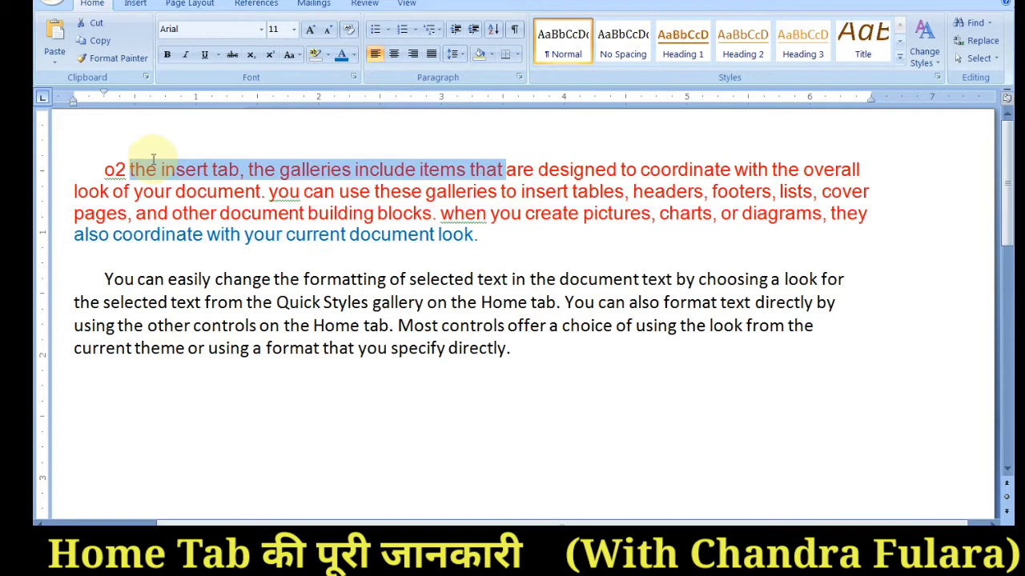
click(353, 55)
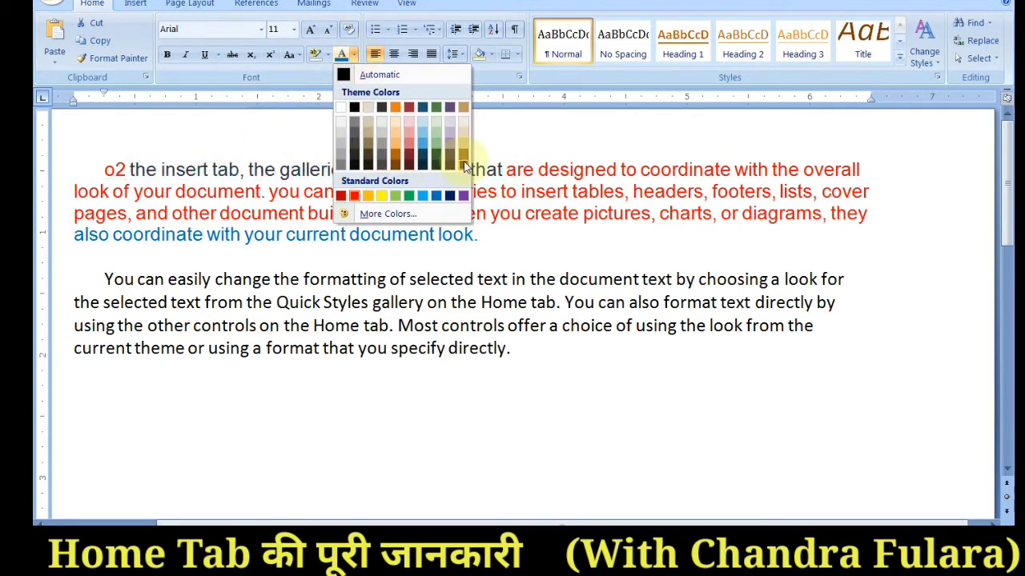
click(439, 200)
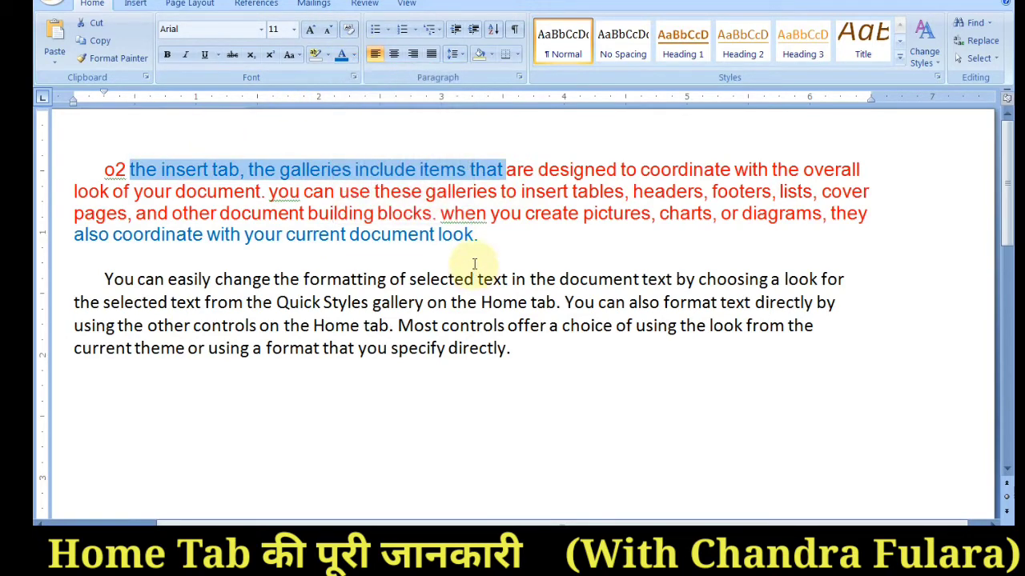
- Reset the whole first paragraph's font color to Automatic and deselect it
click(492, 233)
drag(494, 236, 103, 167)
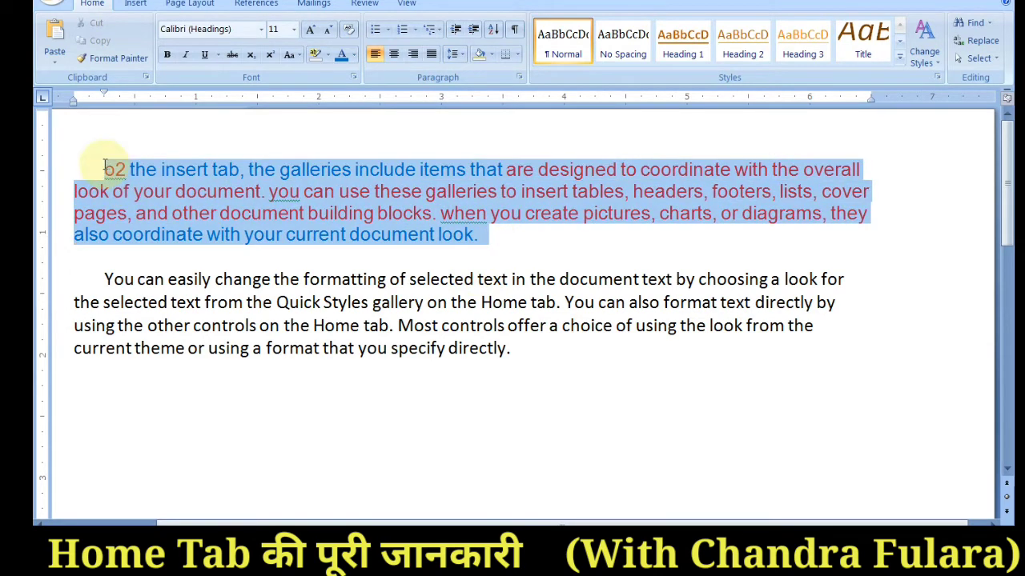
click(352, 56)
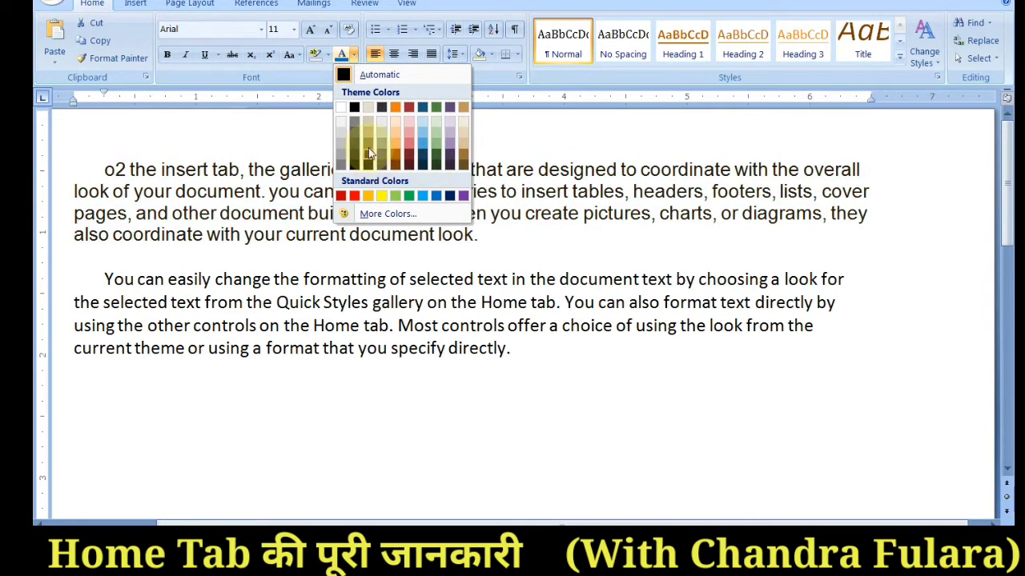
click(349, 78)
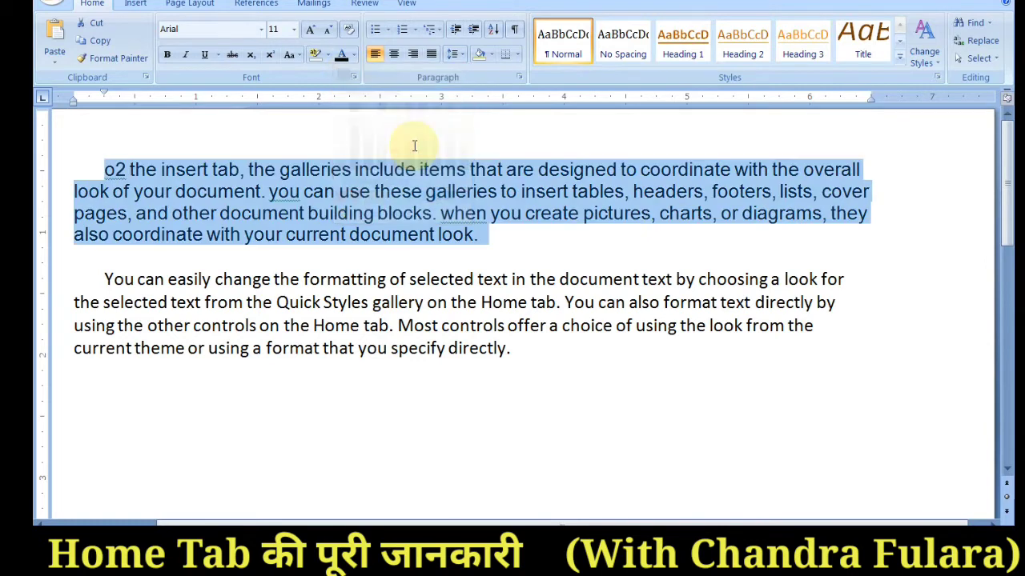
click(400, 142)
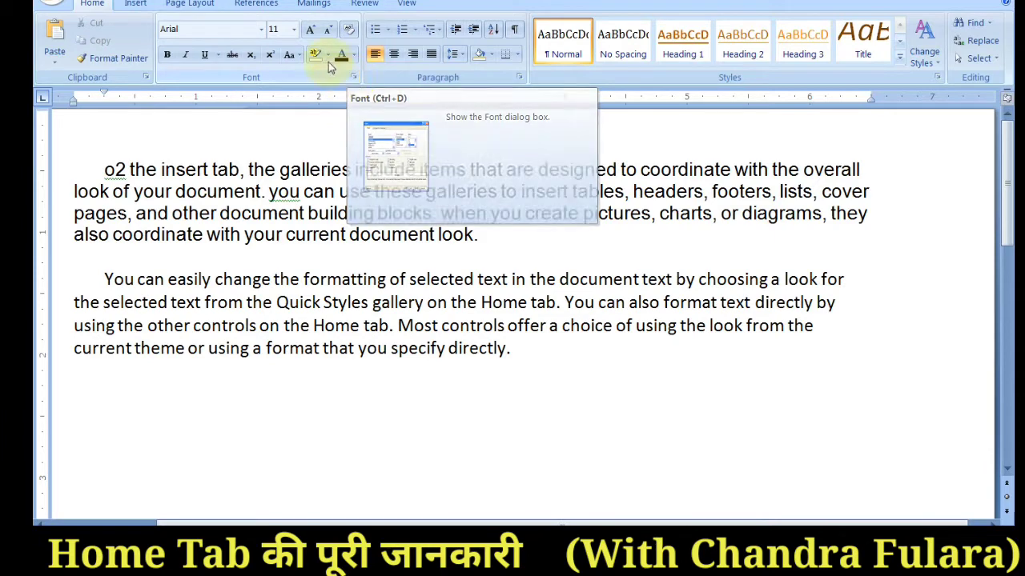
- Examine the font, style, size and effects options in the Font dialog, and close it without changes
click(353, 78)
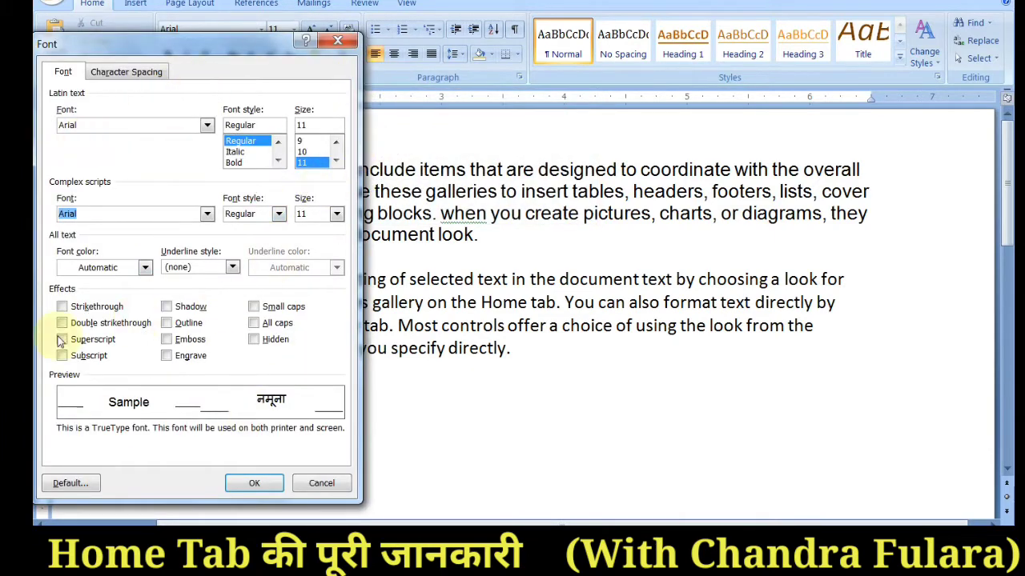
click(319, 482)
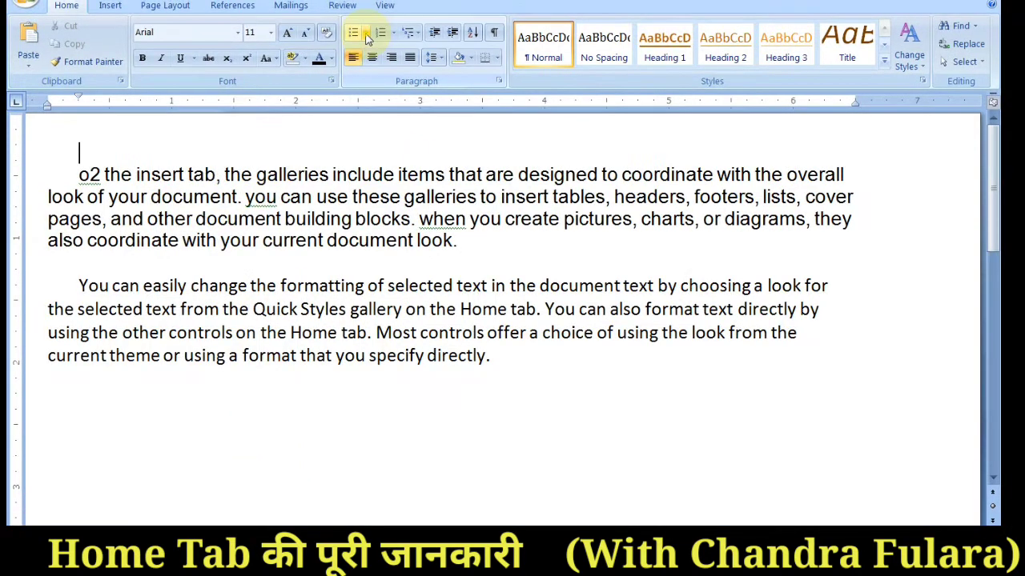
click(387, 30)
click(268, 210)
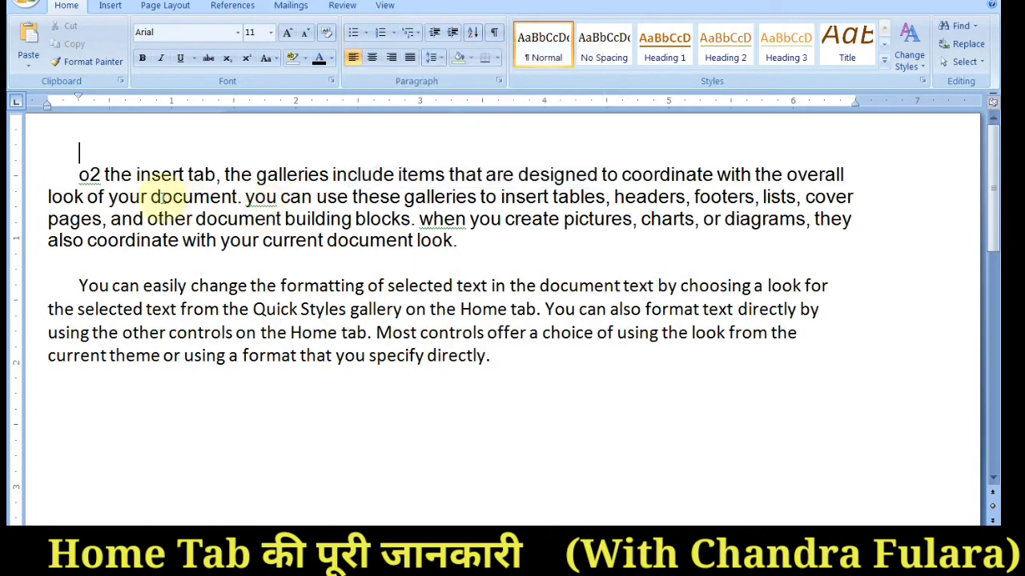
- Add four lines of sample text below the second paragraph: ";dlfgv;dkf", "Poriter", ";lfdlkg" and "fkg"
click(504, 355)
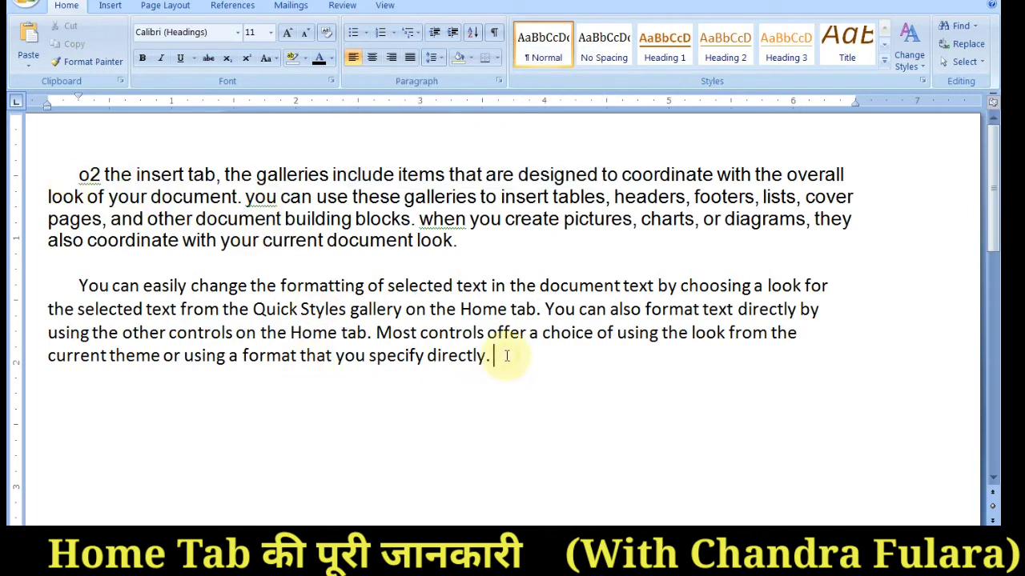
key(Return)
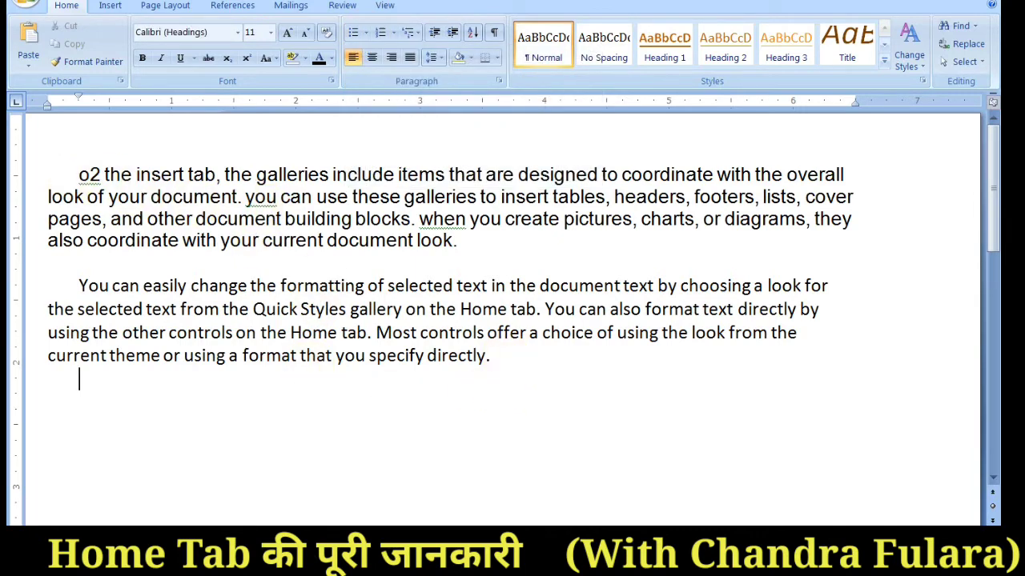
text(;dlfgv;dkf)
key(Return)
text(poriter)
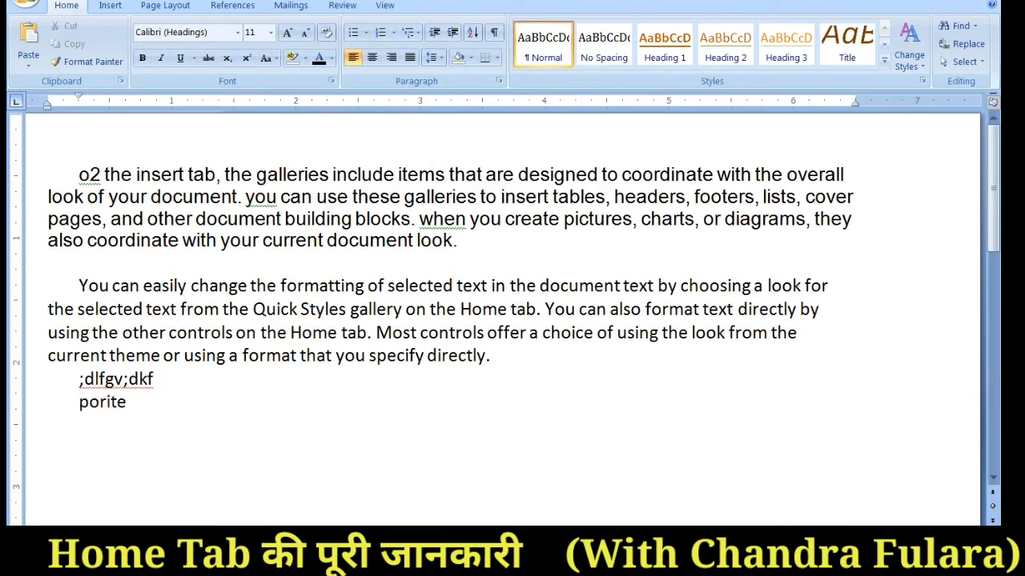
key(Return)
text(;lfdlkg)
key(Return)
text(fkg)
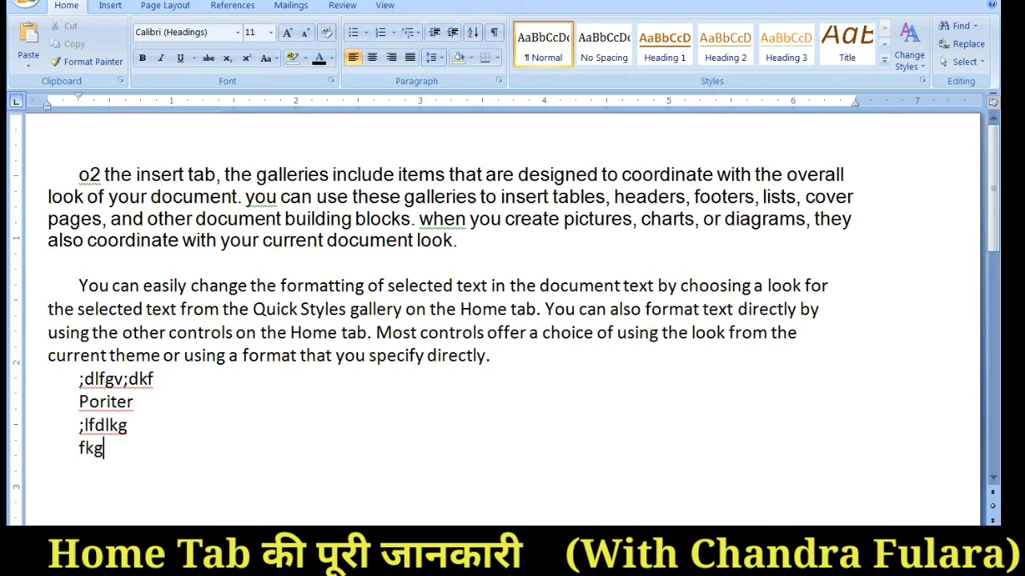
- Preview list numbering on the four sample lines, set it to None, and delete the lines
drag(140, 456, 72, 379)
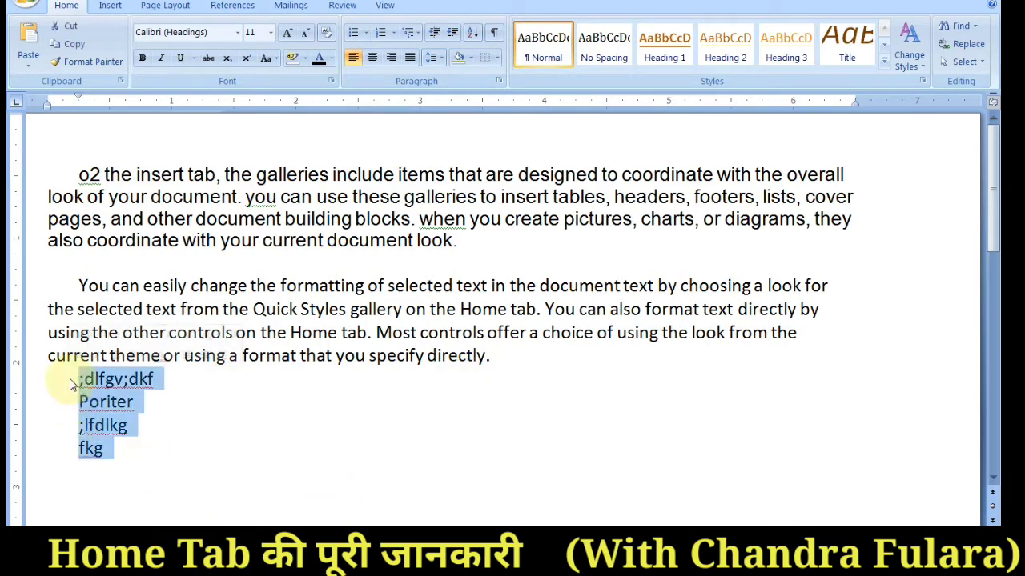
click(367, 33)
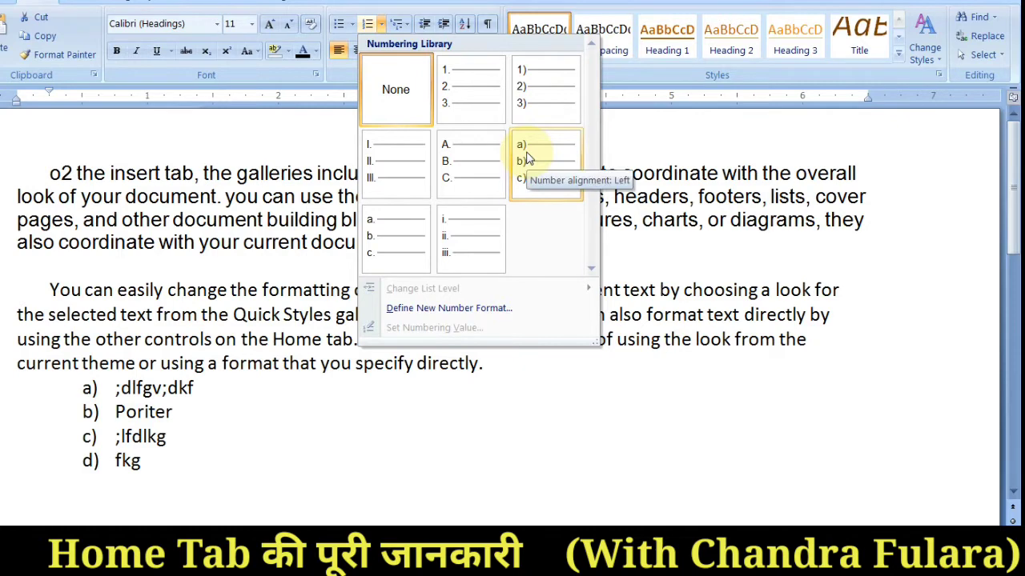
click(396, 90)
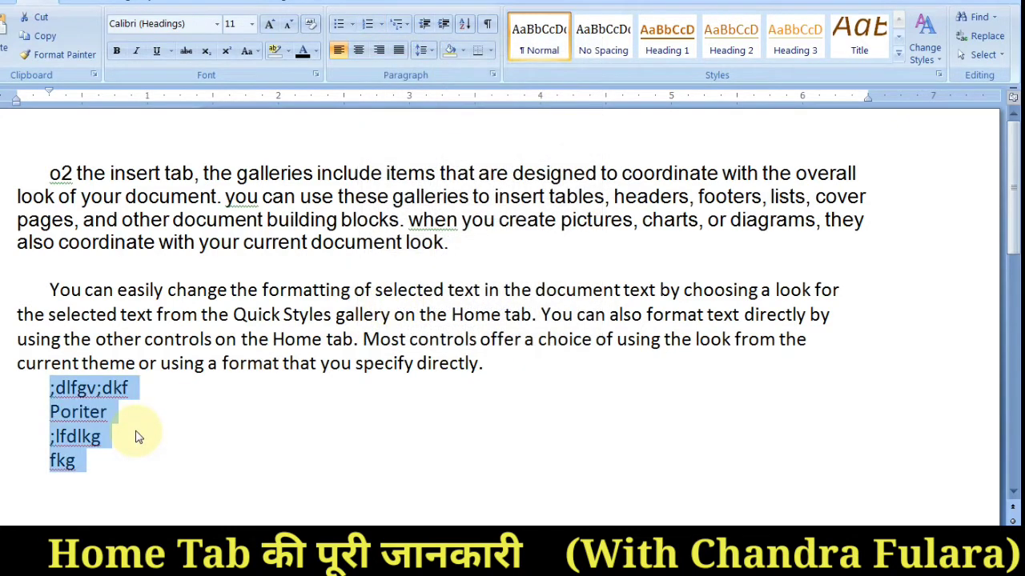
key(Delete)
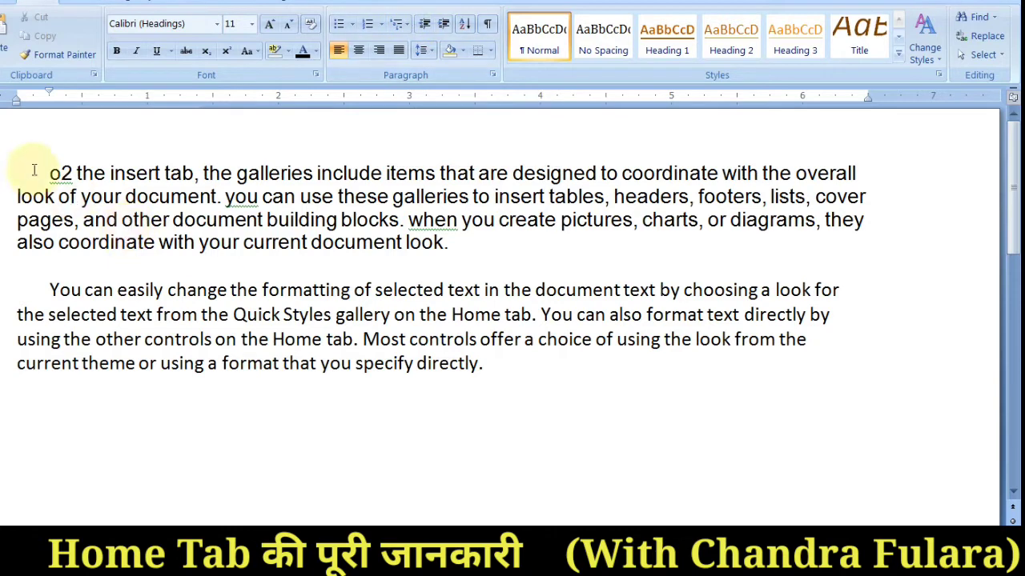
- Apply the 1., a., i. multilevel list to the line "o2 the insert tab, the galleries include items"
drag(48, 172, 584, 371)
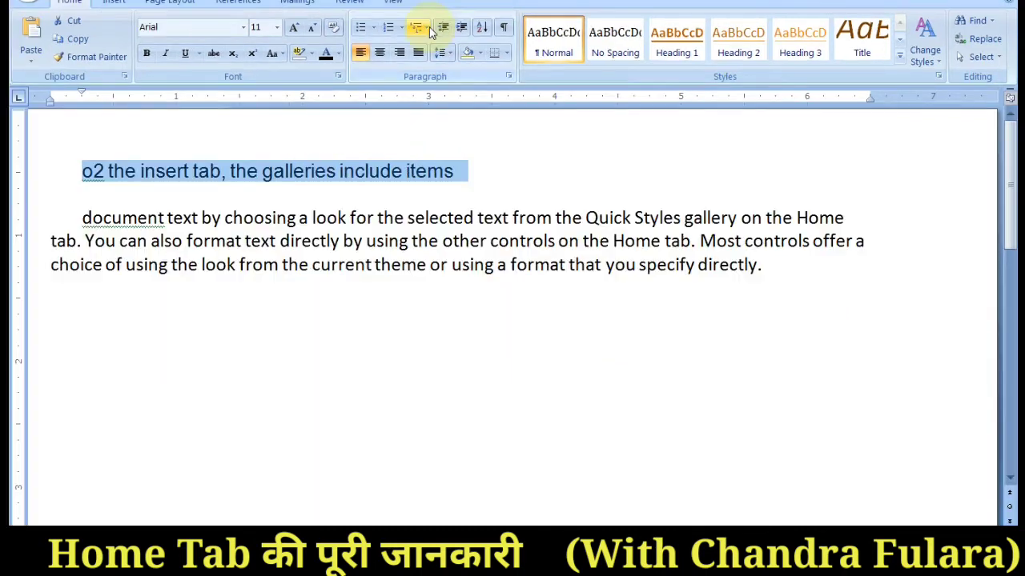
click(405, 24)
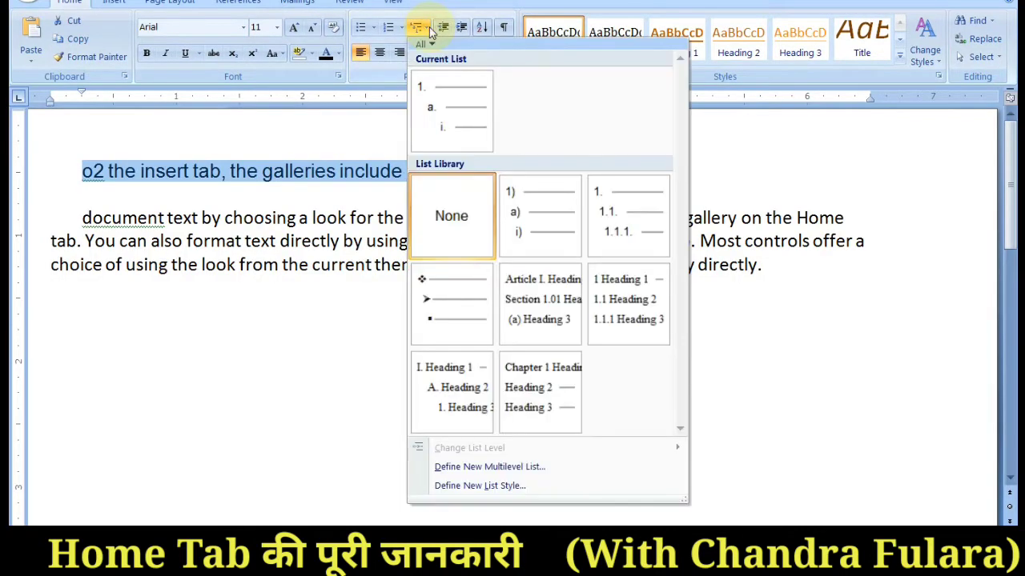
mouse_move(445, 96)
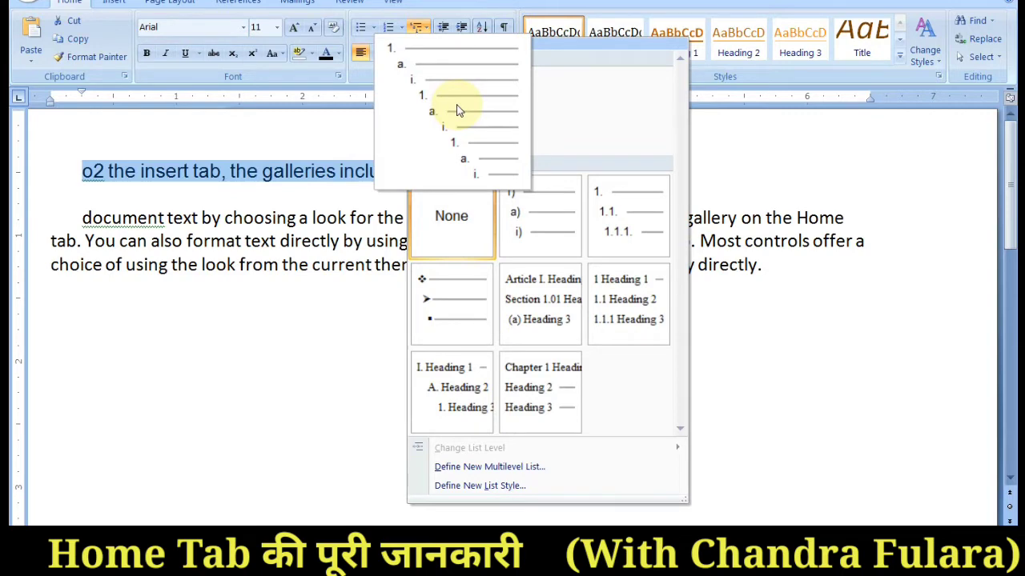
click(458, 111)
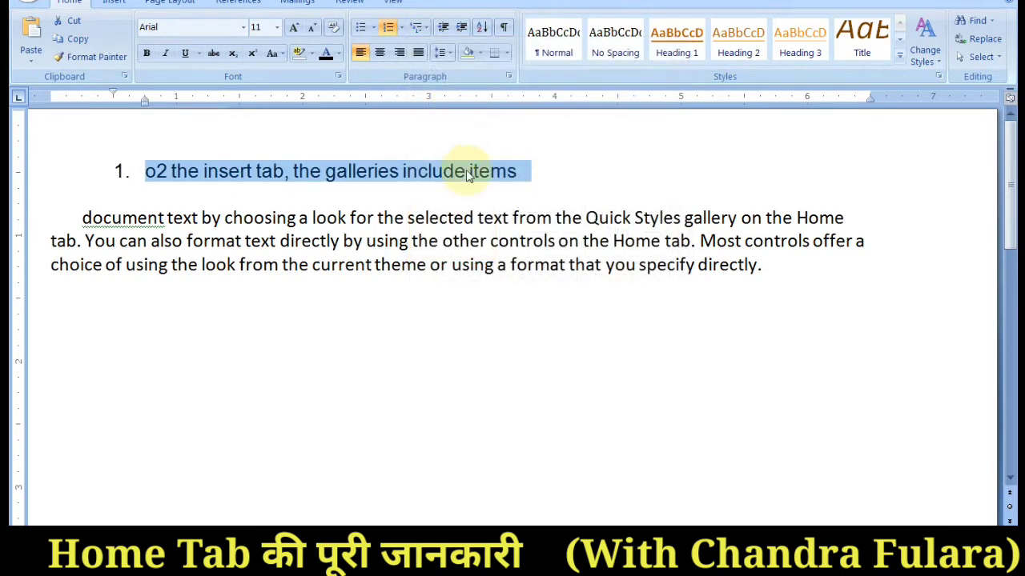
- Add a second-level item below the numbered line and fill it with a copy of "text directly by using the other"
click(523, 171)
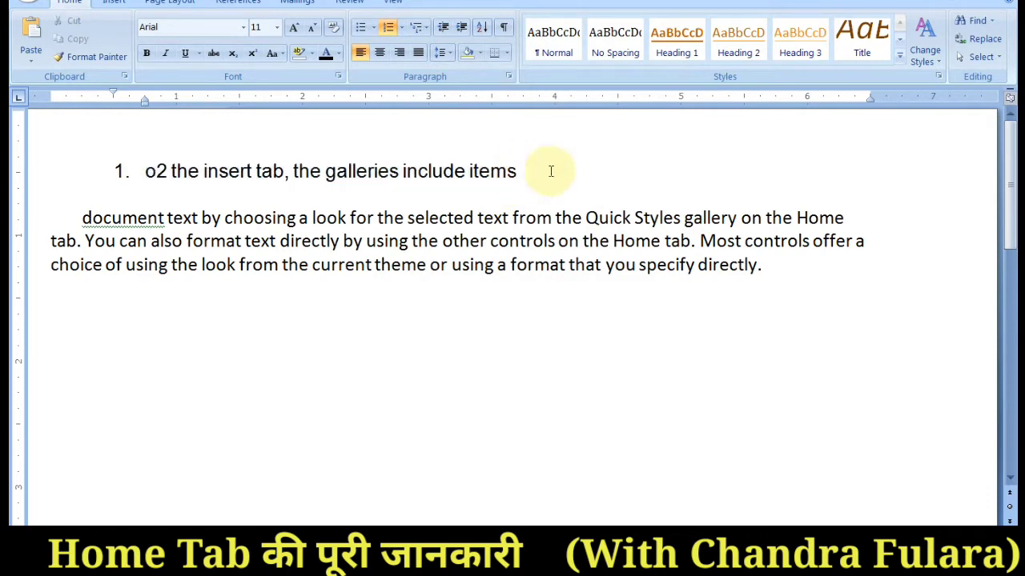
key(Return)
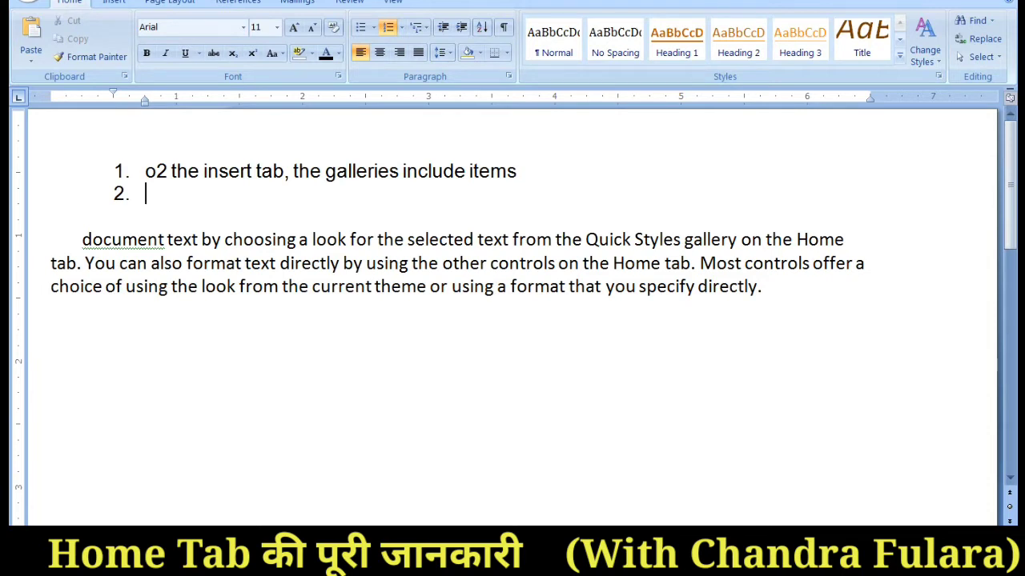
key(Tab)
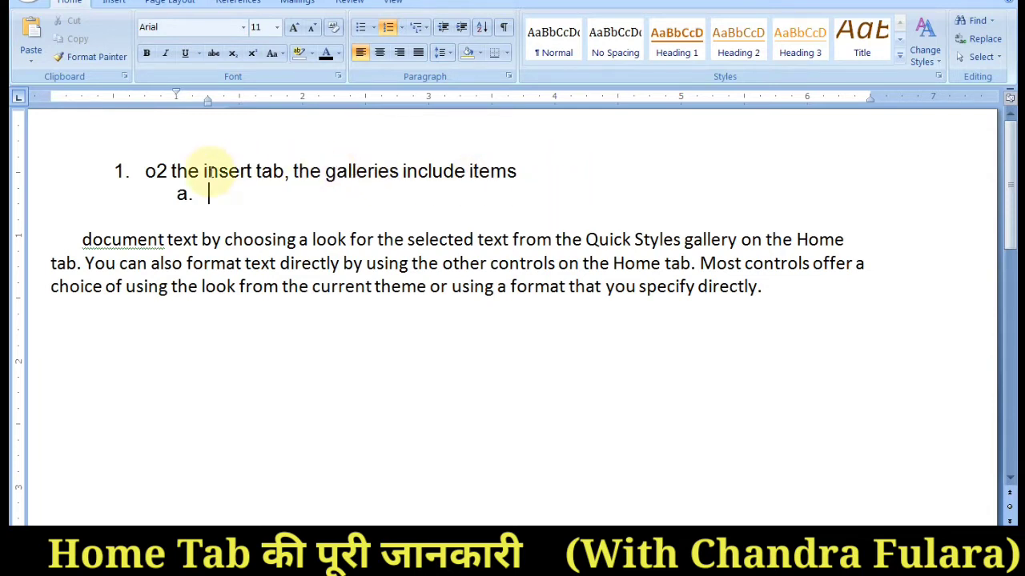
drag(256, 264, 487, 265)
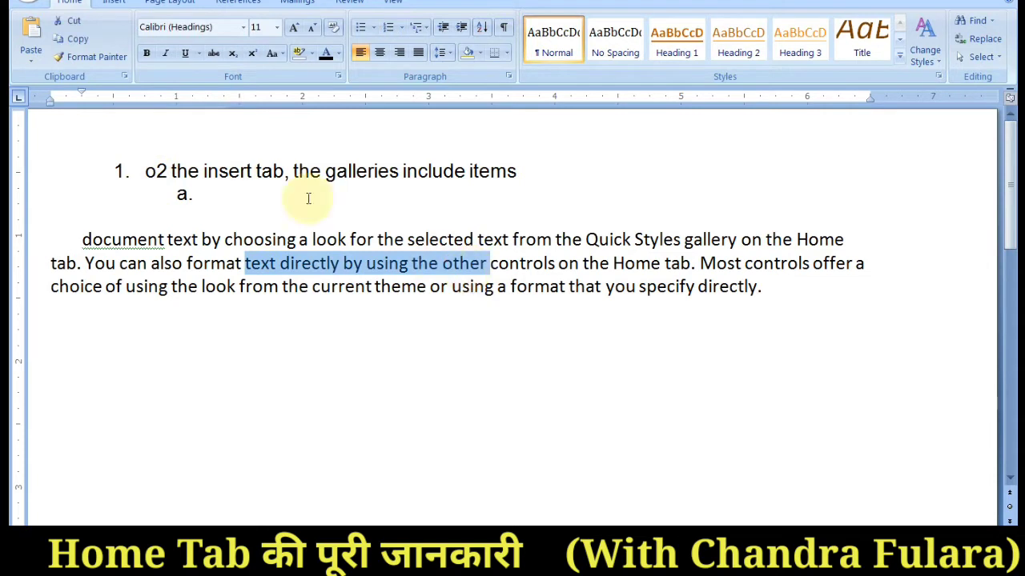
key(ctrl+c)
click(309, 197)
key(ctrl+v)
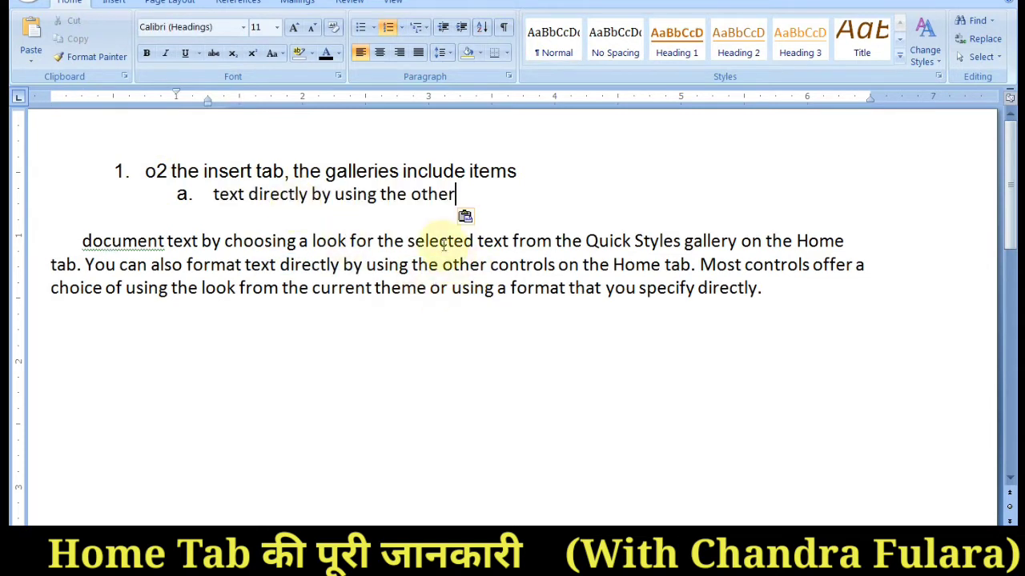
- Add second-level items b and c, each containing the copied text "text directly by using the other"
key(Return)
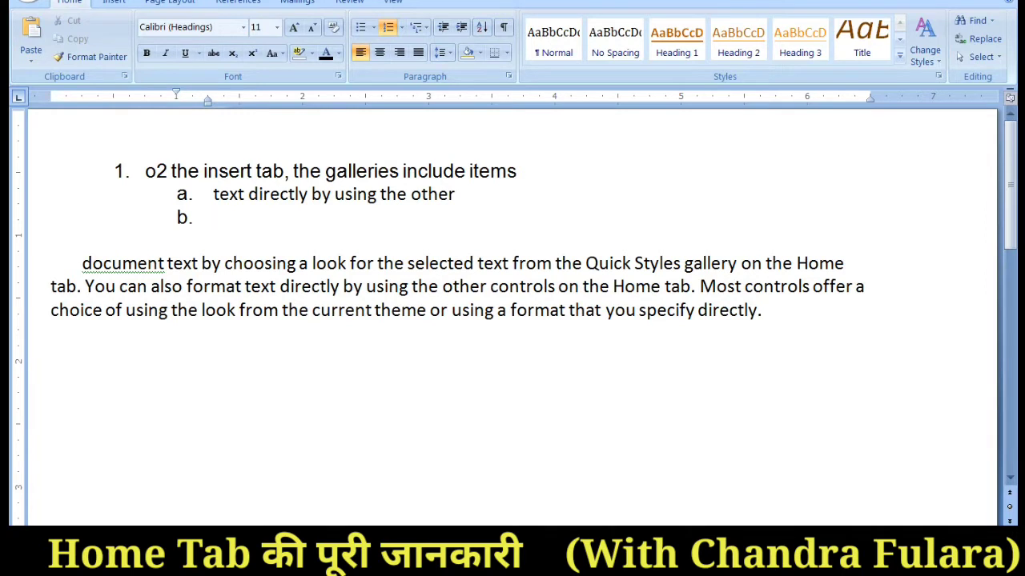
key(ctrl+v)
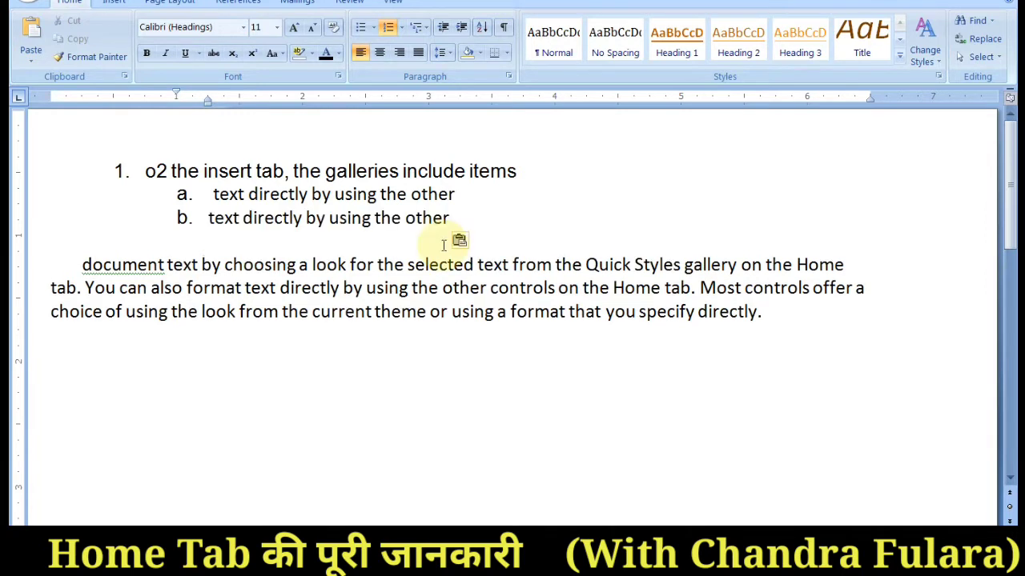
key(Return)
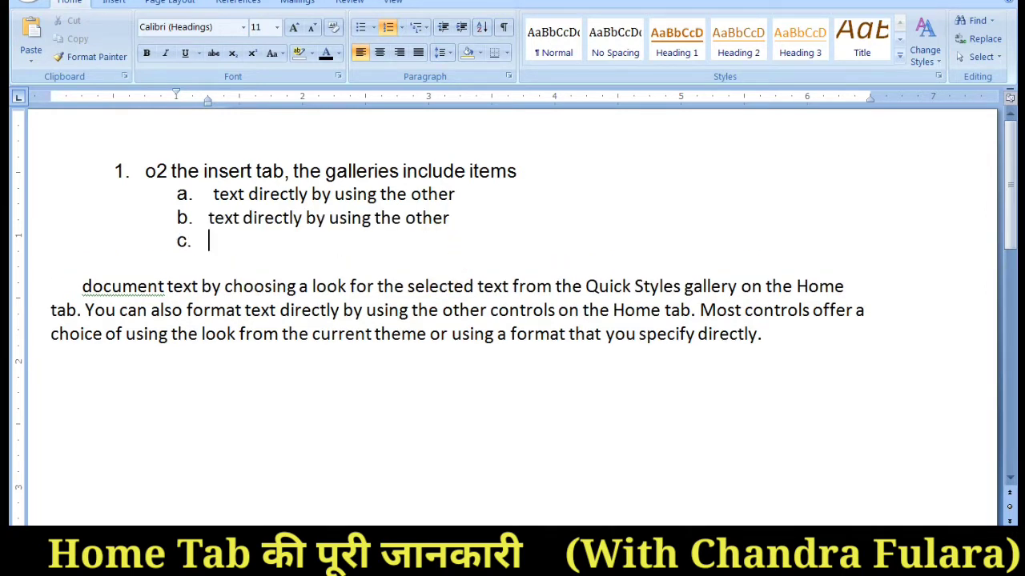
key(ctrl+v)
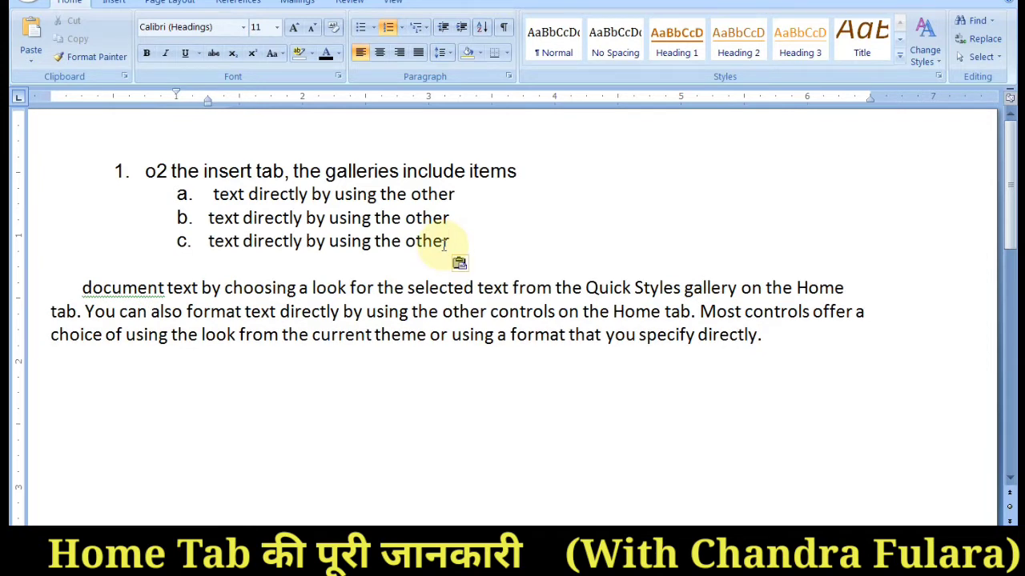
- Add first-level items 2 and 3, each containing the copied text "text directly by using the other"
key(Return)
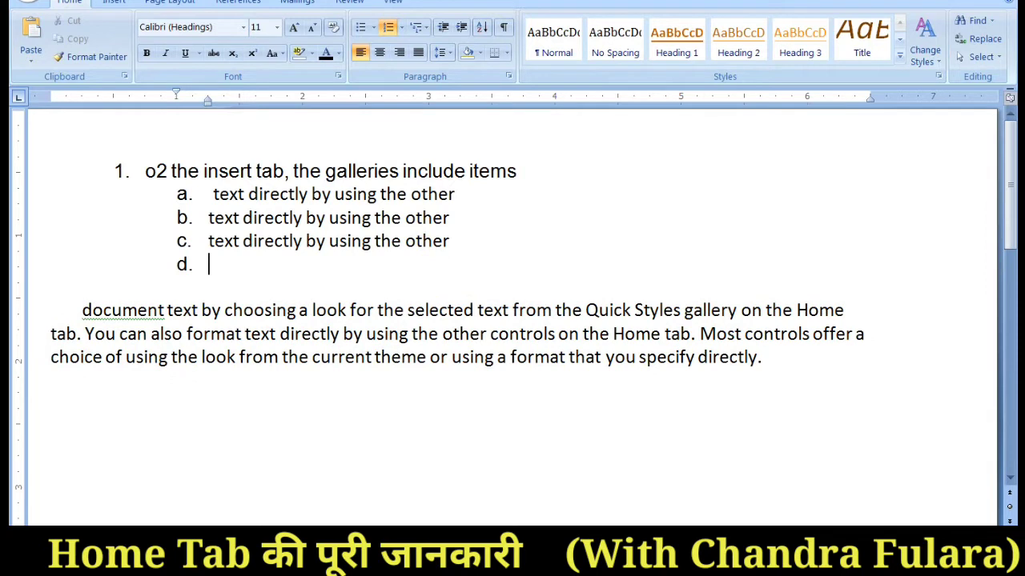
key(shift+Tab)
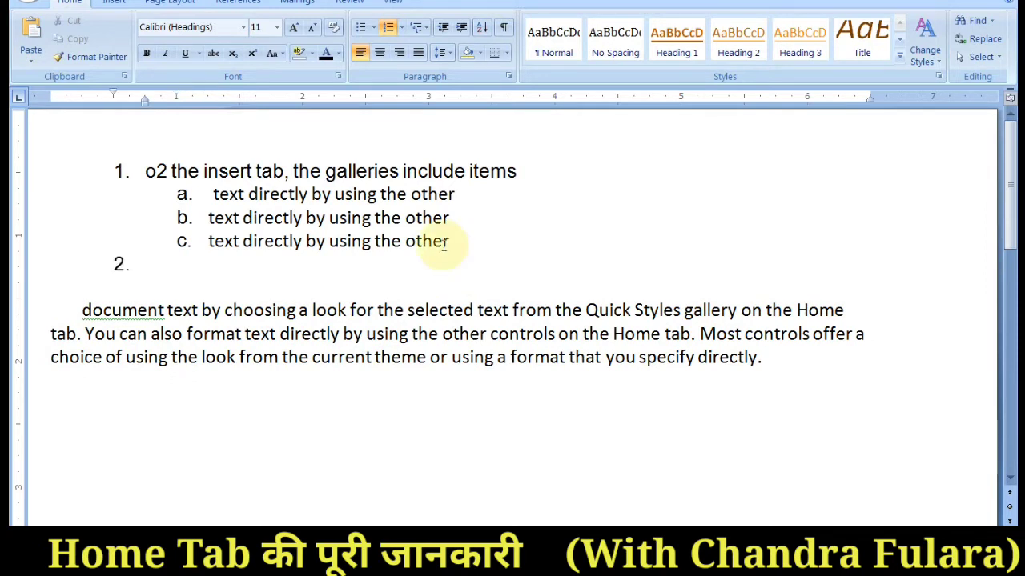
key(ctrl+v)
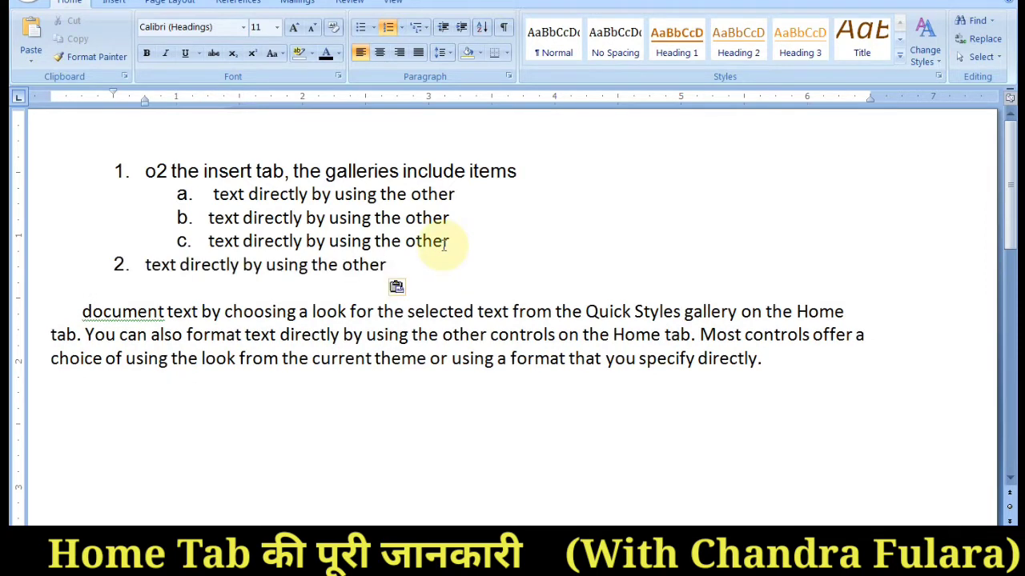
key(Return)
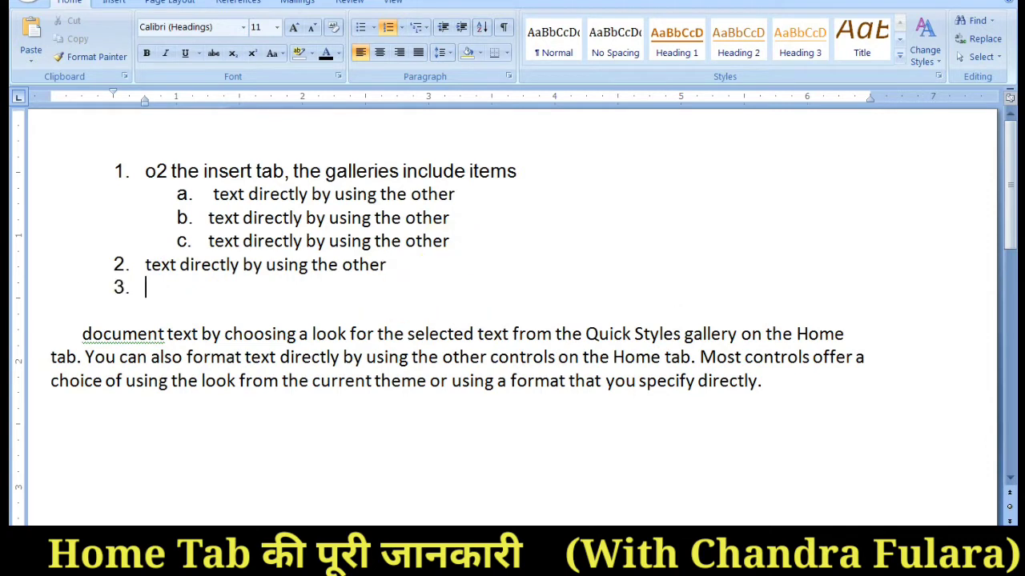
key(ctrl+v)
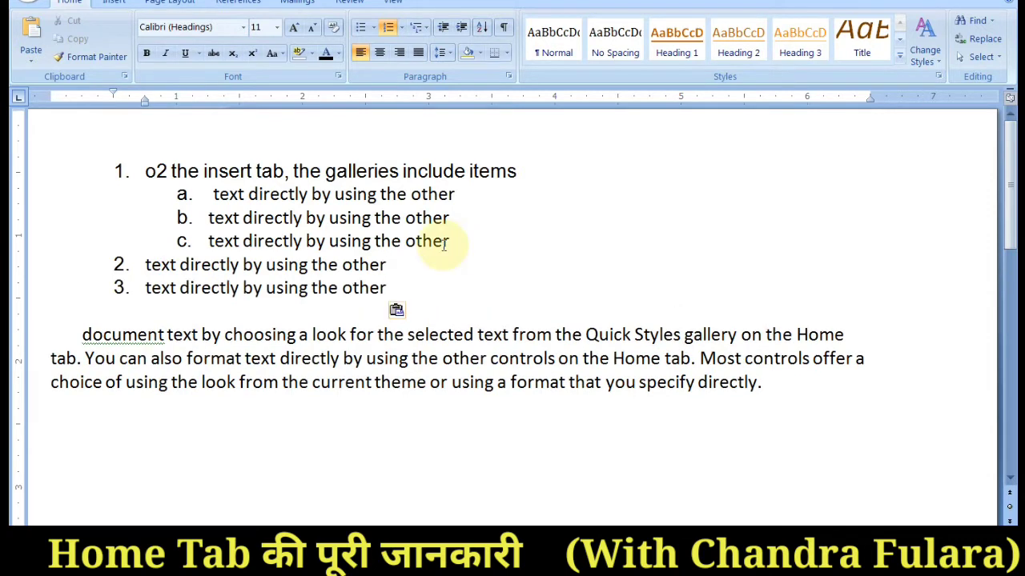
- Add second-level items a to d under item 3, each filled with the copied text "text directly by using the other"
key(Return)
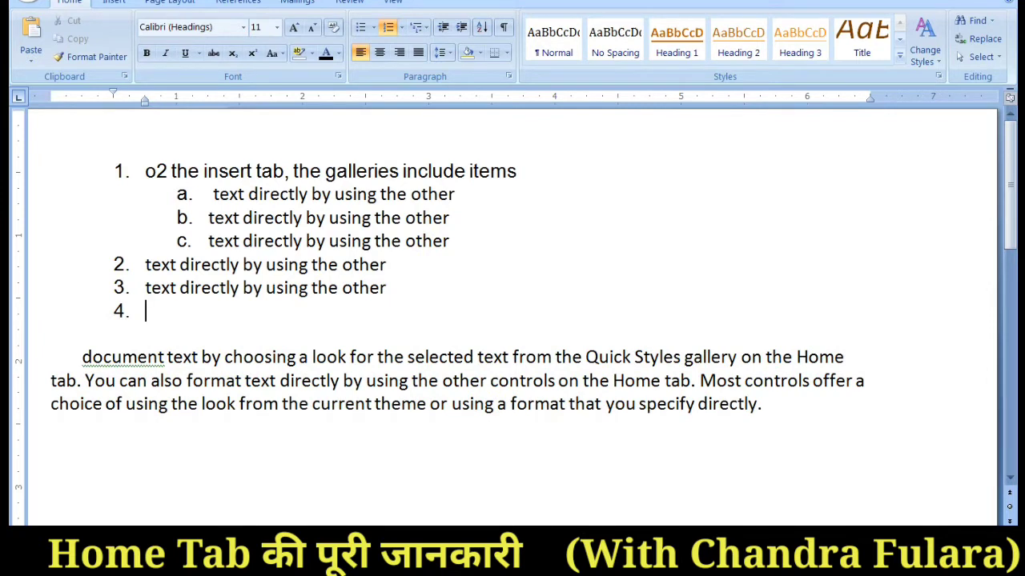
key(Tab)
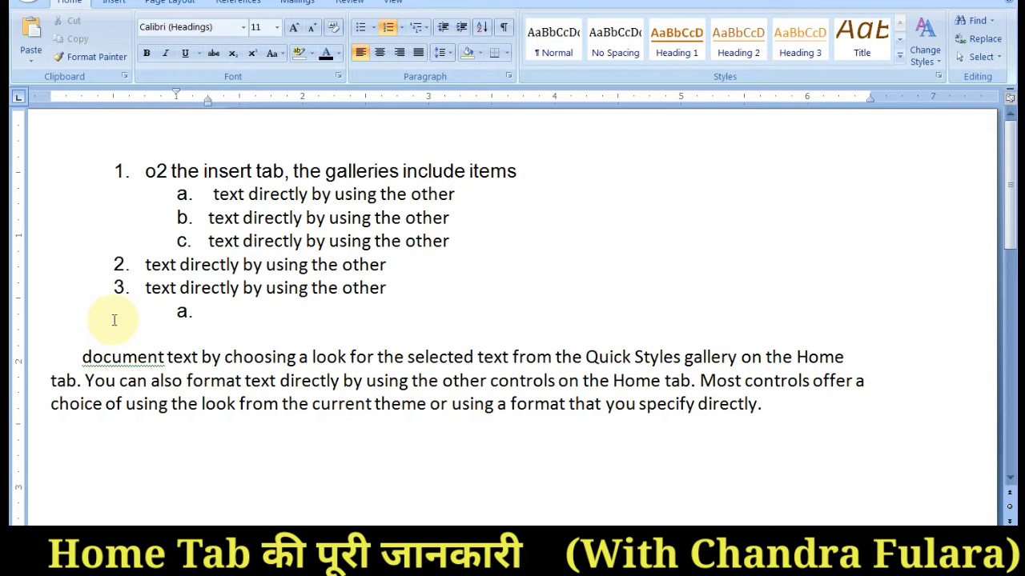
key(ctrl+v)
key(Return)
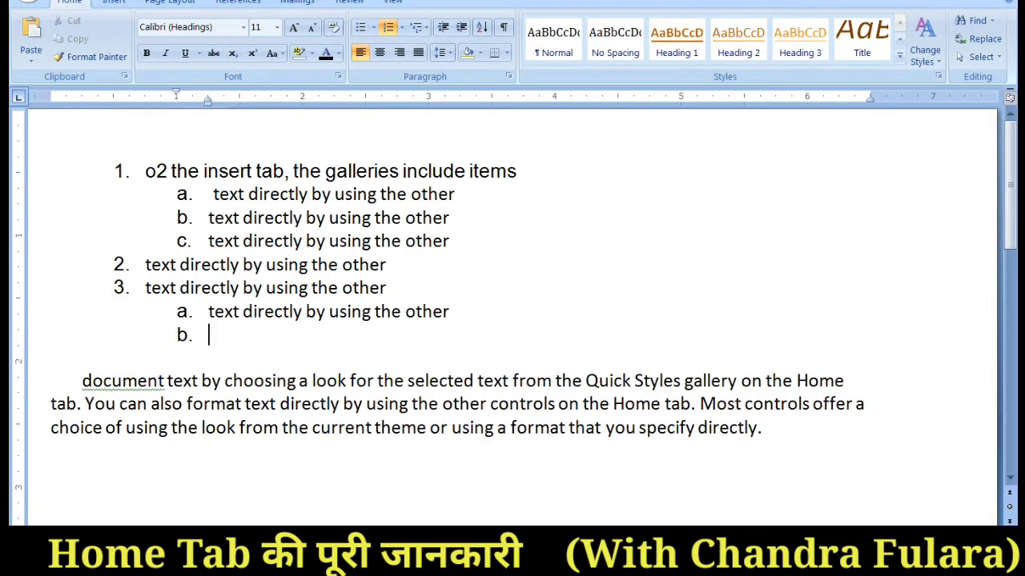
key(ctrl+v)
key(Return)
key(ctrl+v)
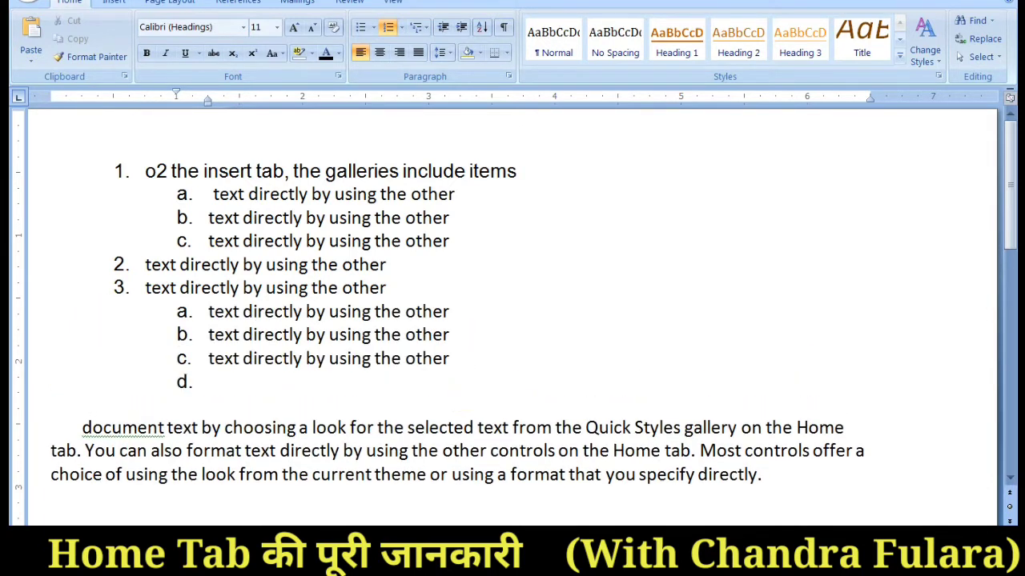
key(Return)
key(ctrl+v)
- Add first-level item 4 containing "text directly by using the other"
key(Return)
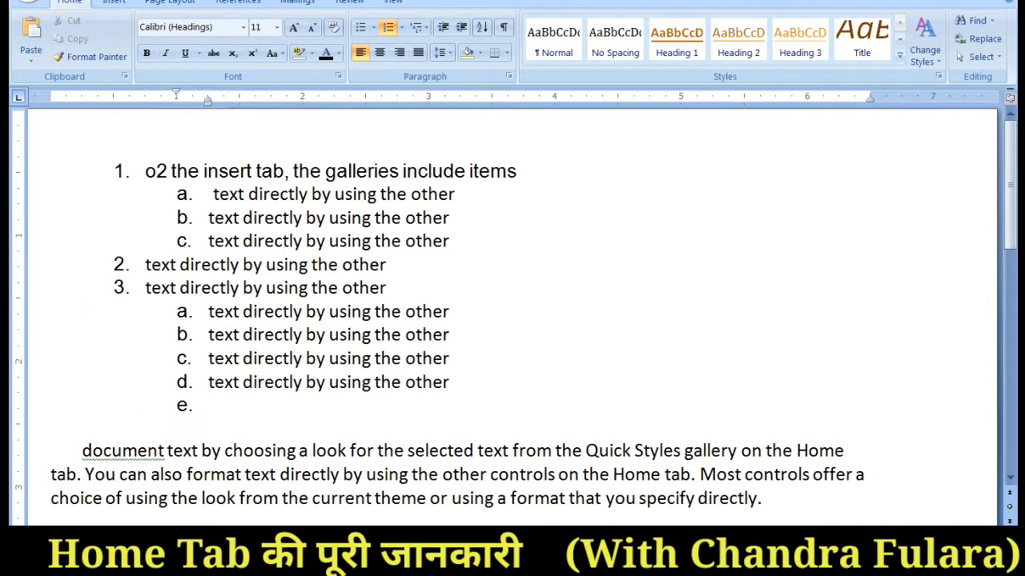
key(shift+Tab)
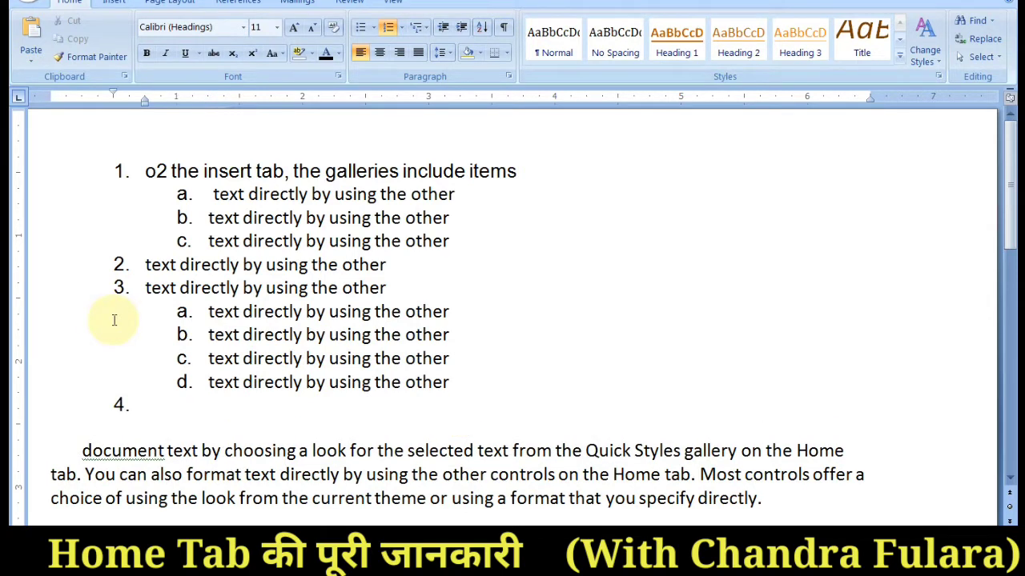
text(text directly by using the other)
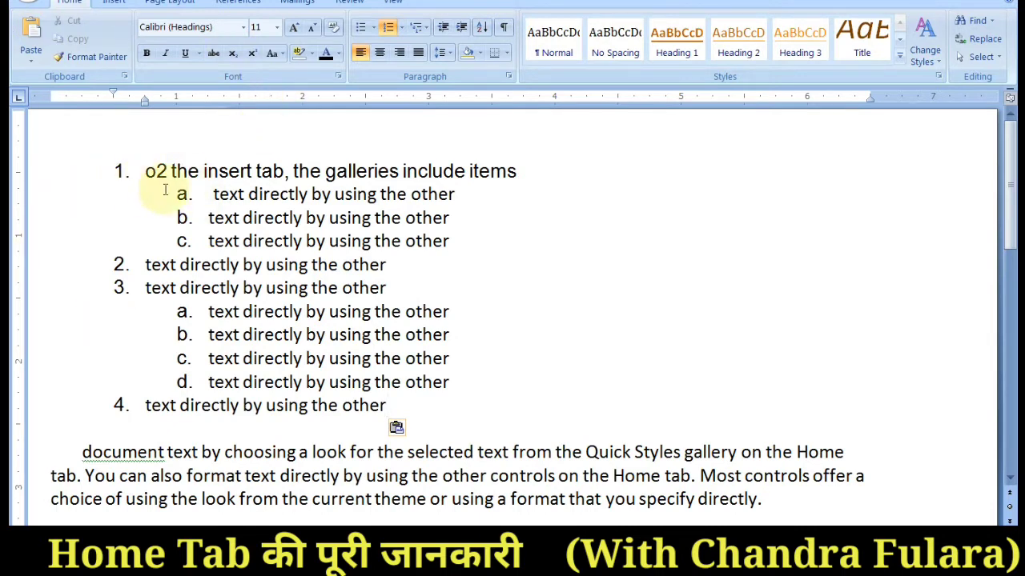
- Apply the 1., 1.1., 1.1.1. multilevel list format to all items from 1 to 4
drag(397, 412, 74, 159)
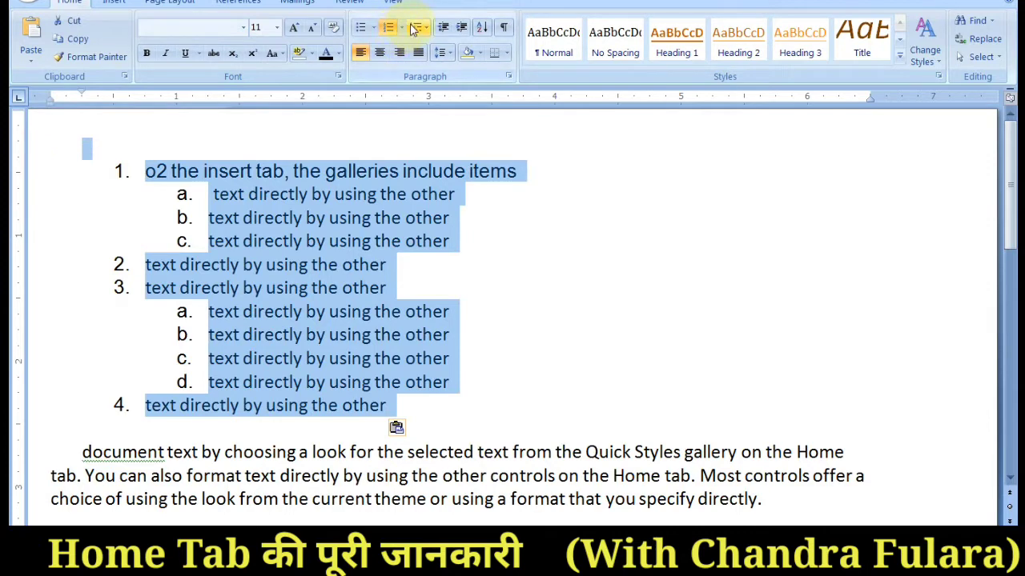
click(159, 189)
drag(390, 409, 153, 169)
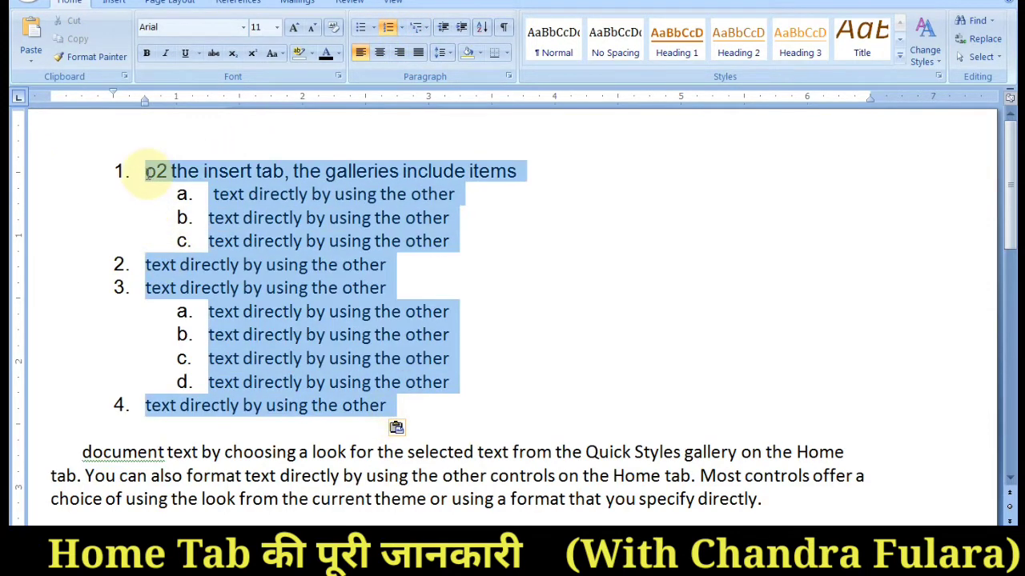
click(402, 29)
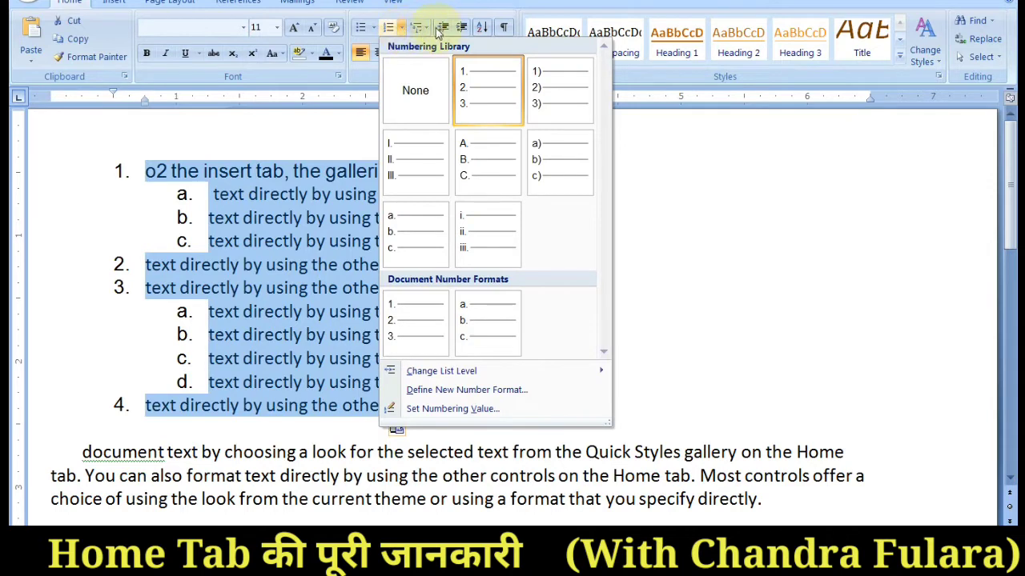
click(424, 29)
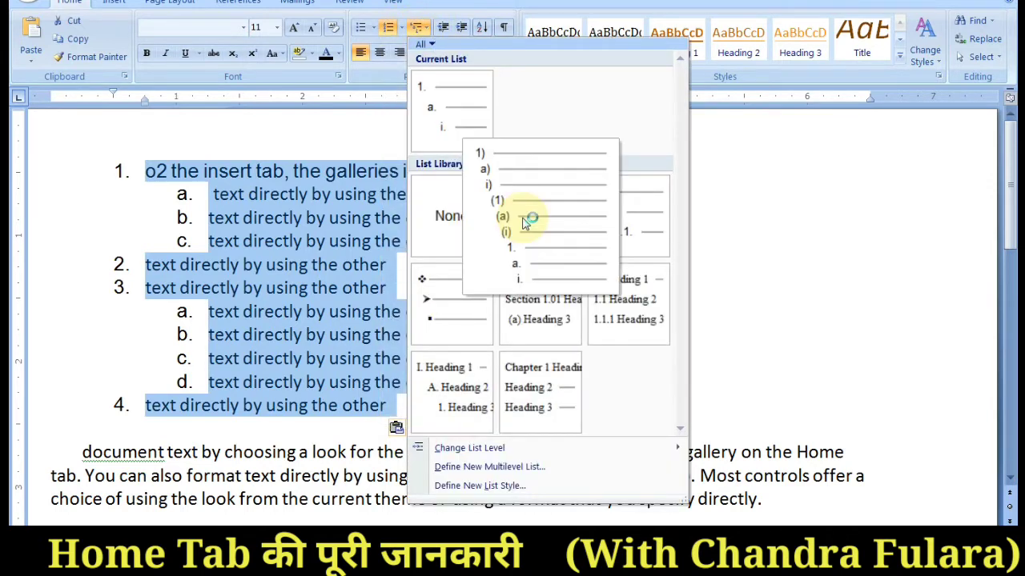
click(424, 28)
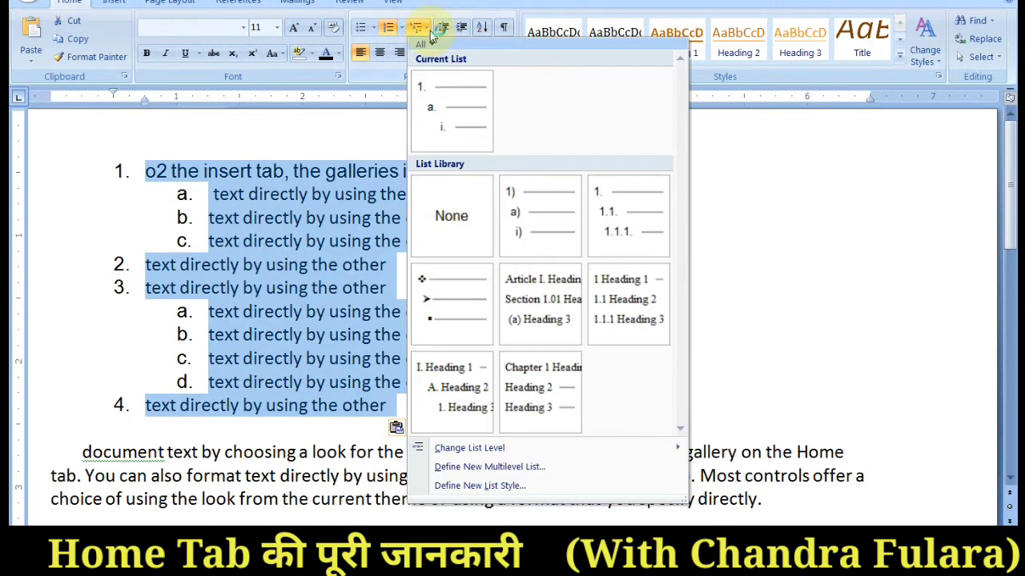
mouse_move(622, 214)
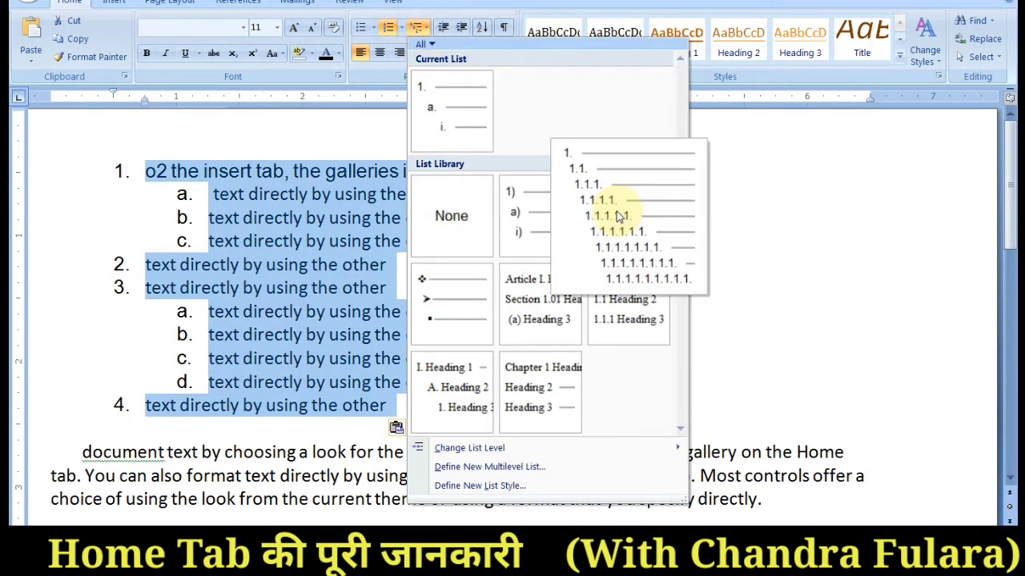
mouse_move(530, 213)
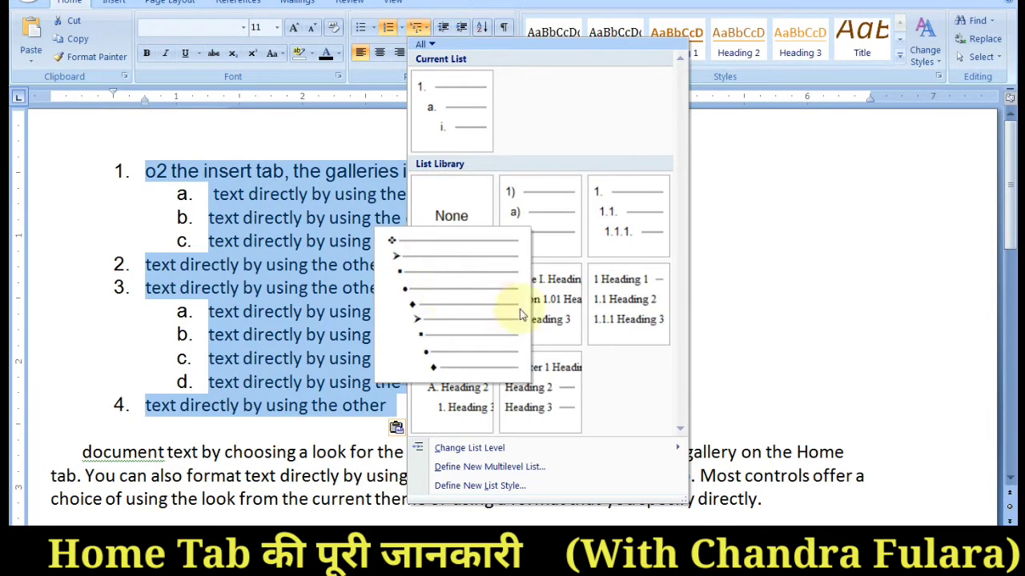
mouse_move(613, 305)
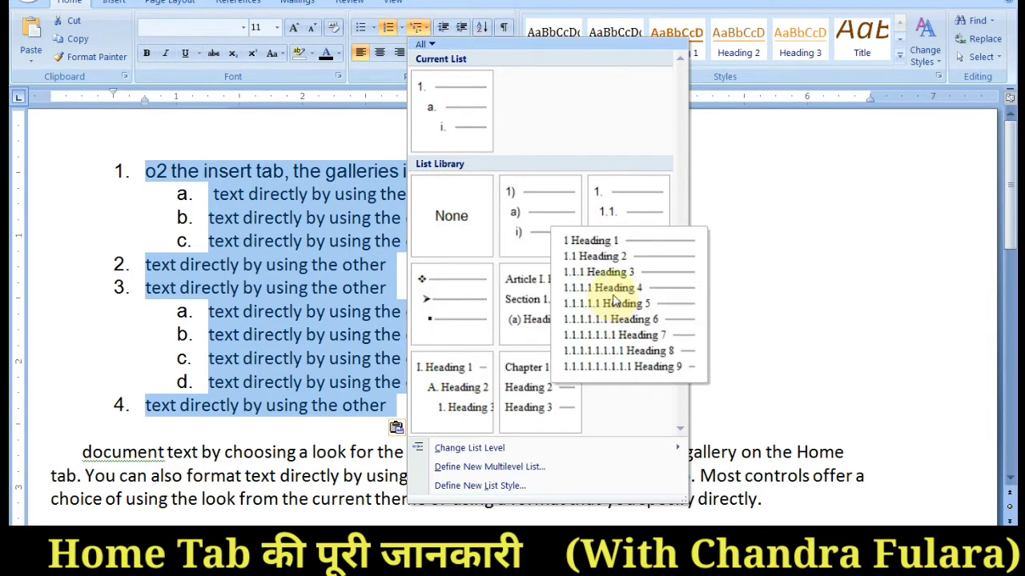
click(615, 216)
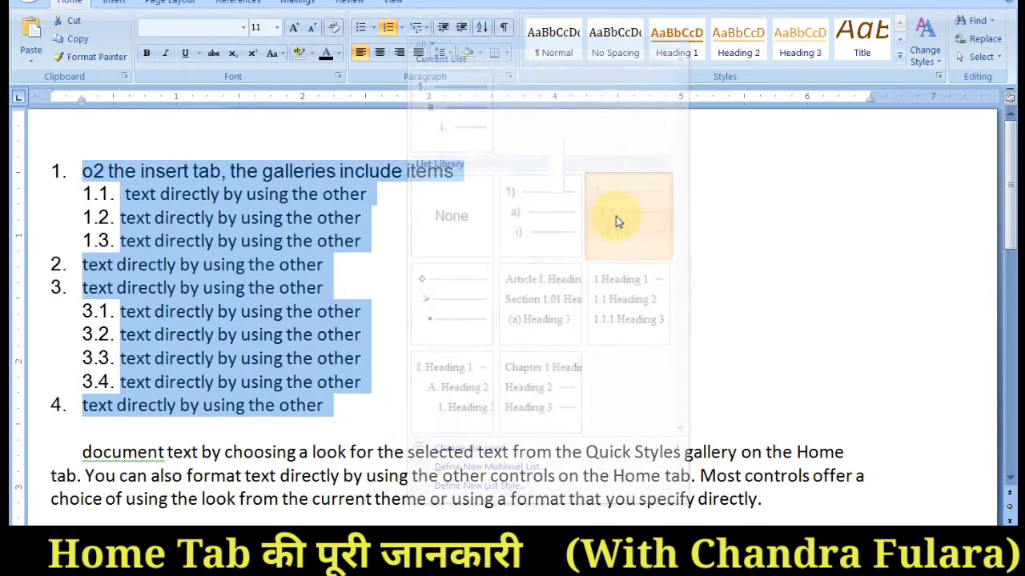
- Highlight the list's second-level and first-level numbers and the whole list to examine its hierarchical numbering
click(102, 200)
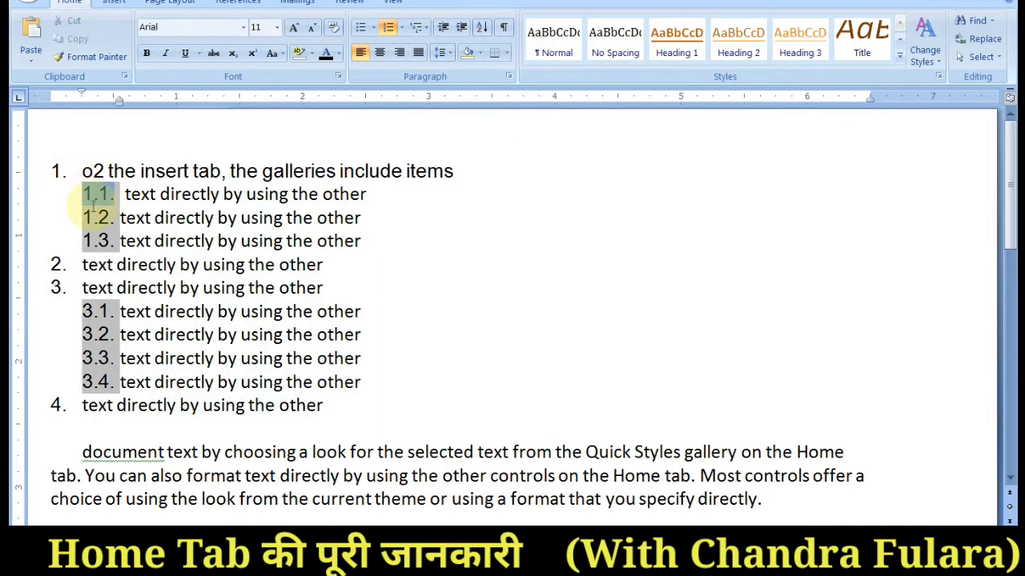
click(45, 260)
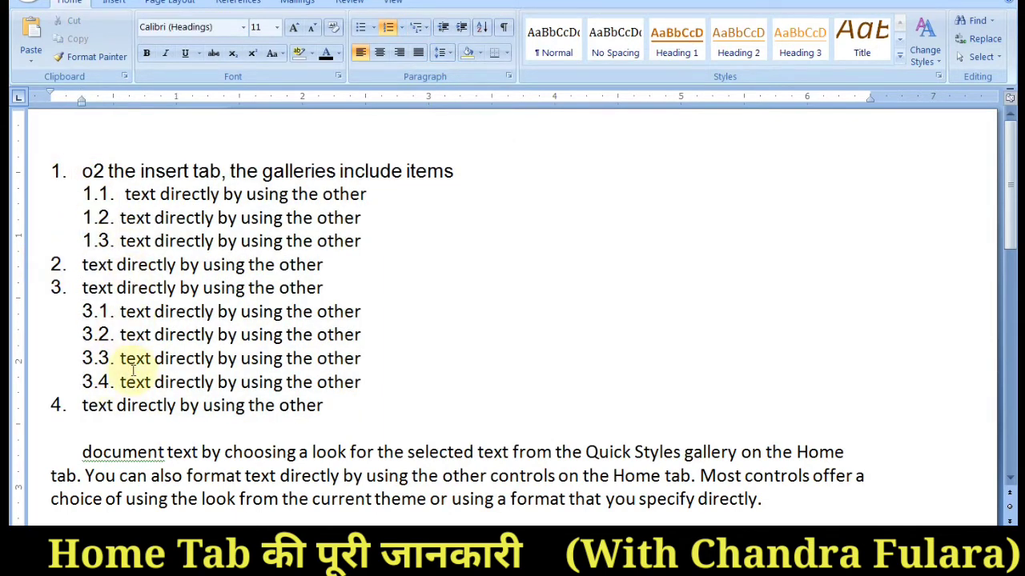
drag(328, 405, 31, 168)
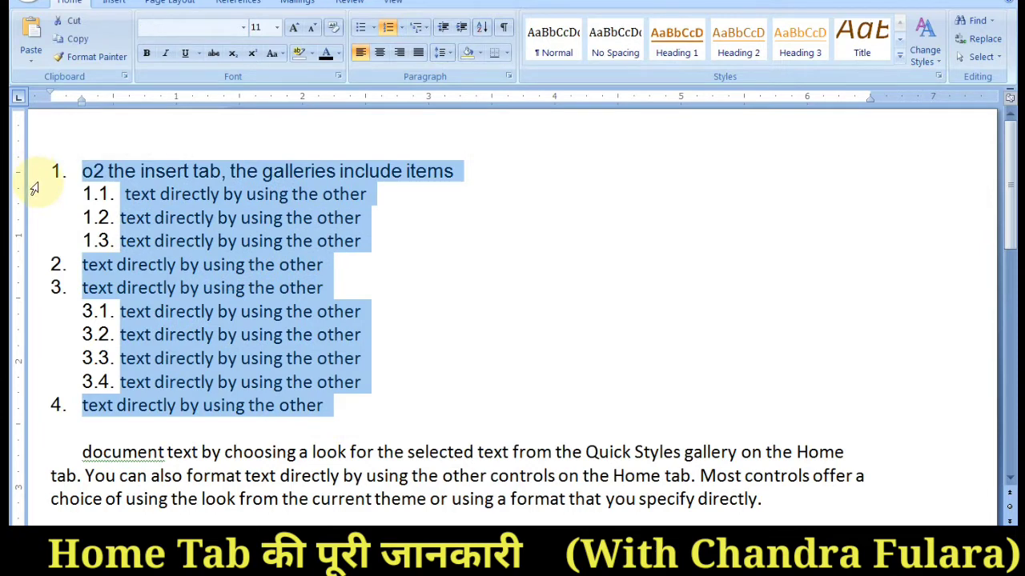
click(412, 258)
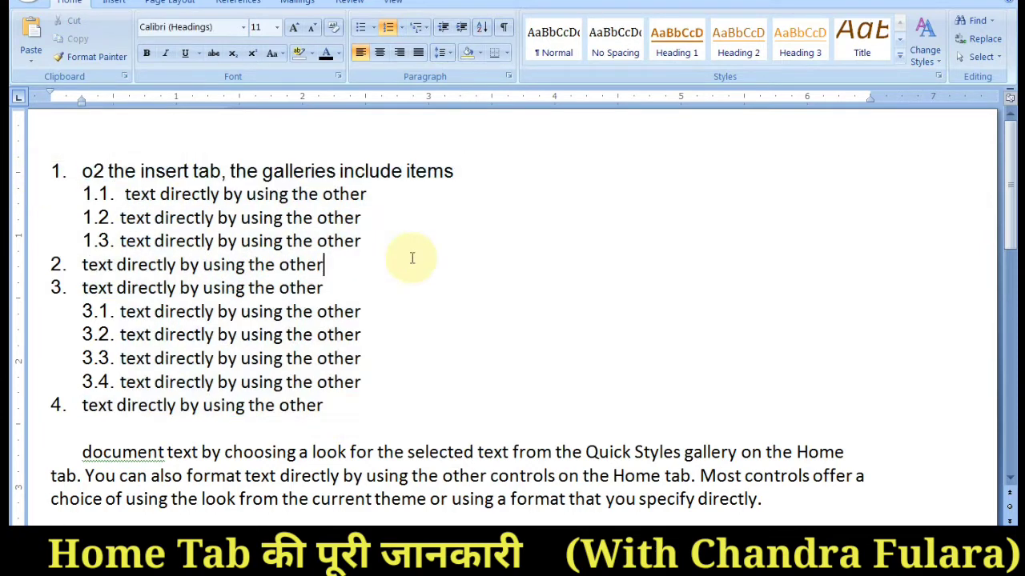
click(56, 170)
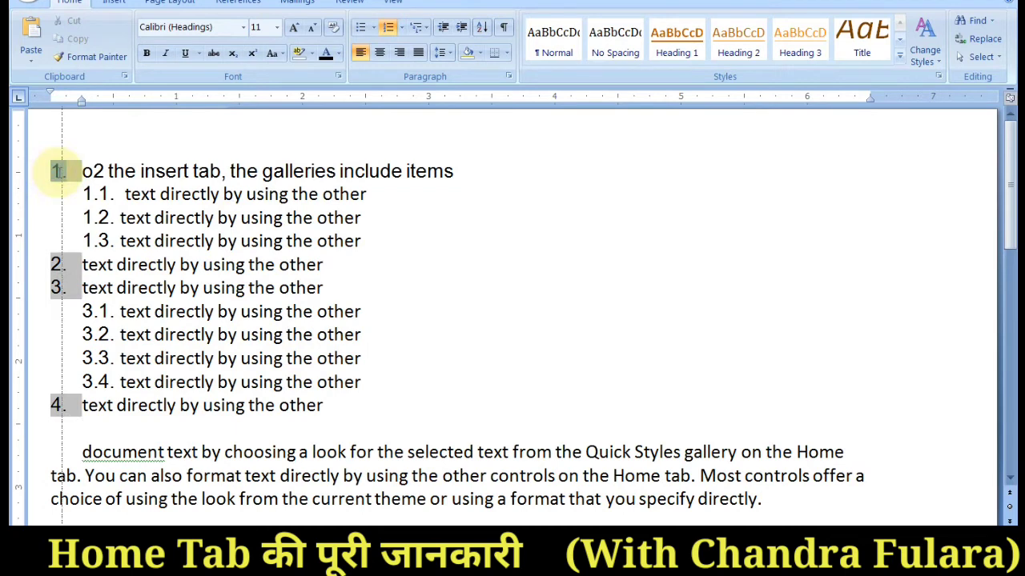
drag(359, 404, 39, 172)
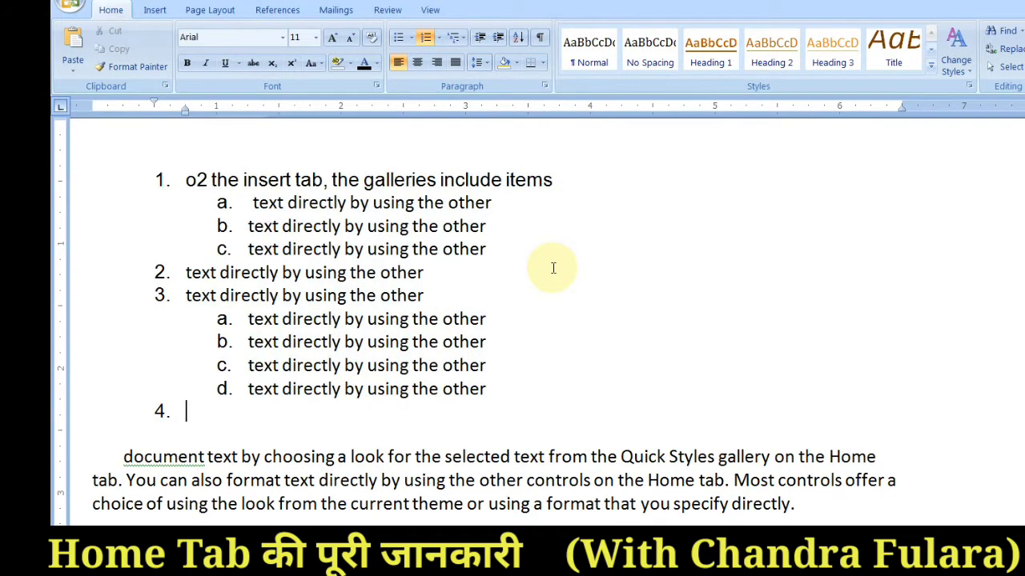
- Select the entire multilevel list and delete it, leaving only the paragraph starting with "document text"
key(Tab)
drag(256, 432, 69, 167)
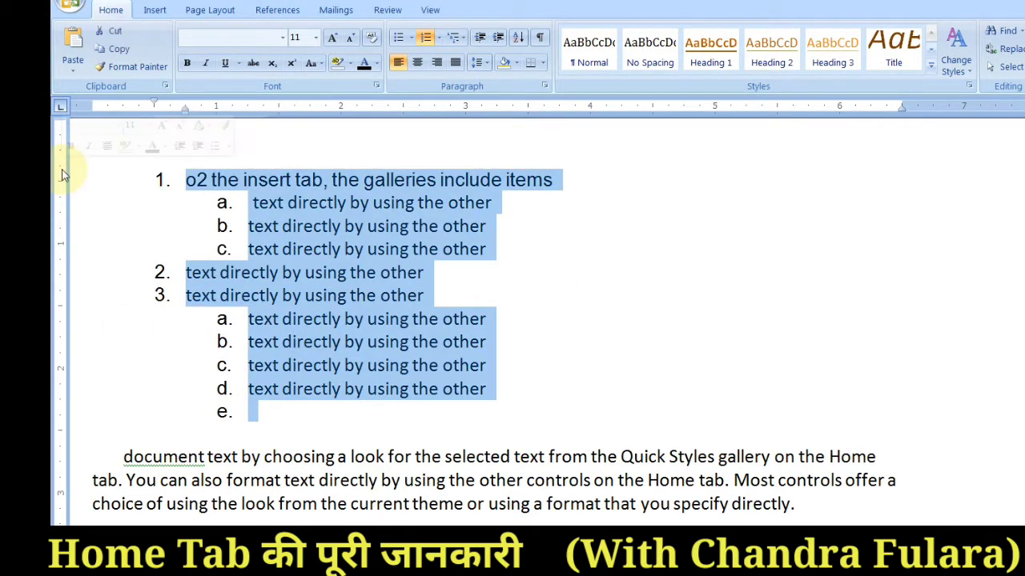
key(Delete)
key(Delete)
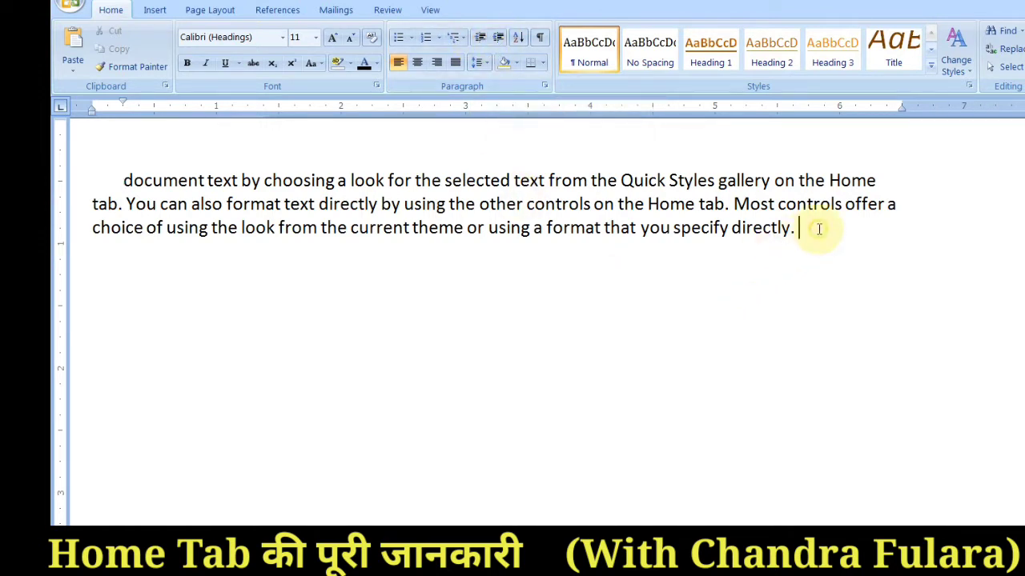
- Increase the indent of the whole "document text" paragraph by four levels, to 2 inches
drag(801, 228, 126, 176)
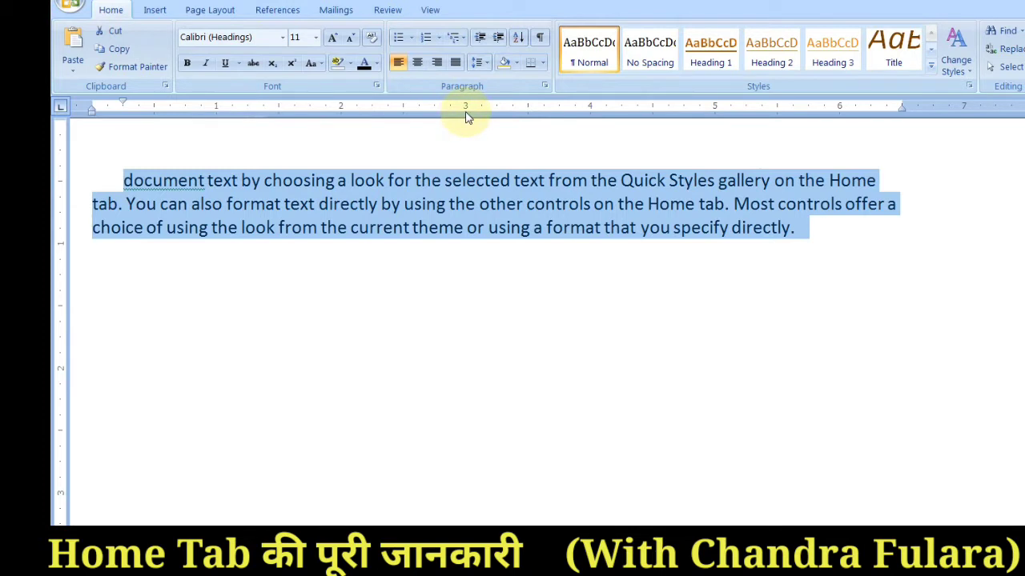
click(498, 37)
click(498, 38)
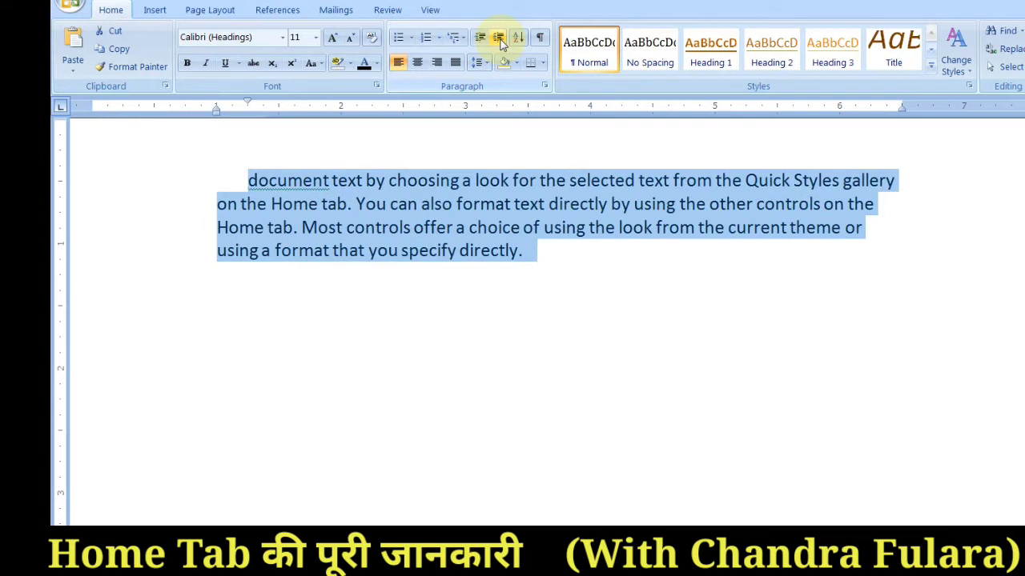
click(498, 38)
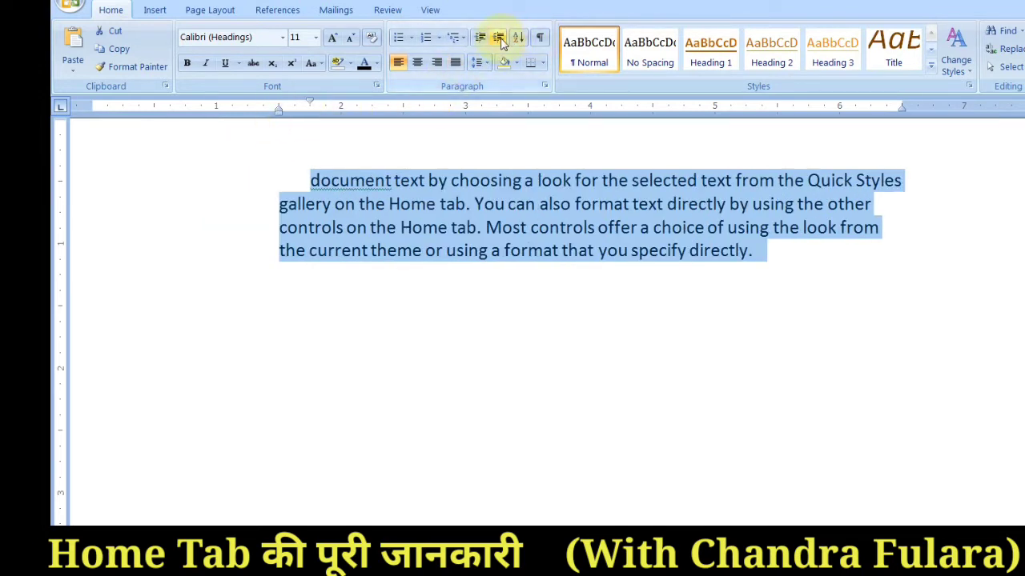
click(498, 37)
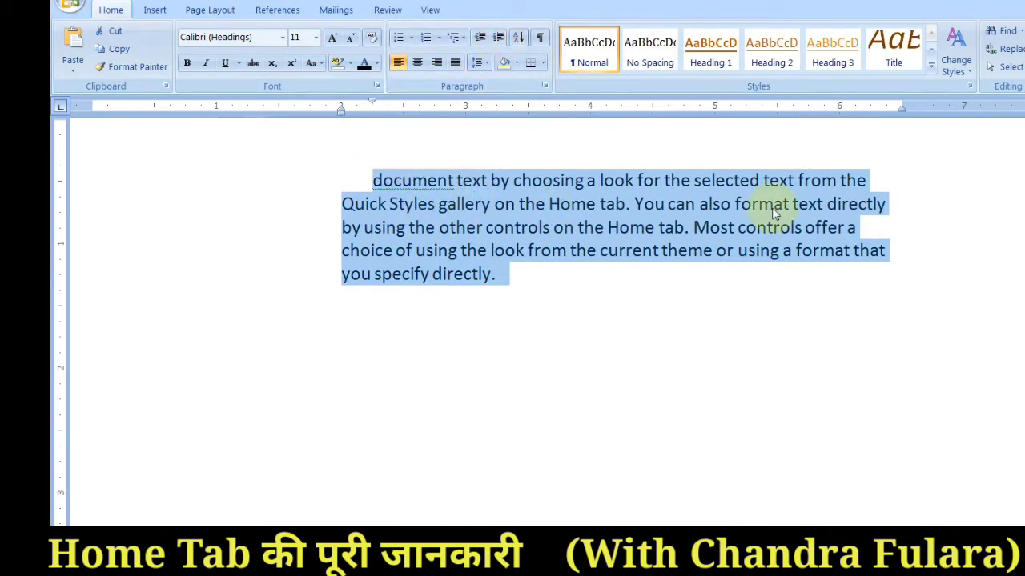
- Decrease the paragraph's indent by four levels, back to the page margin
click(478, 41)
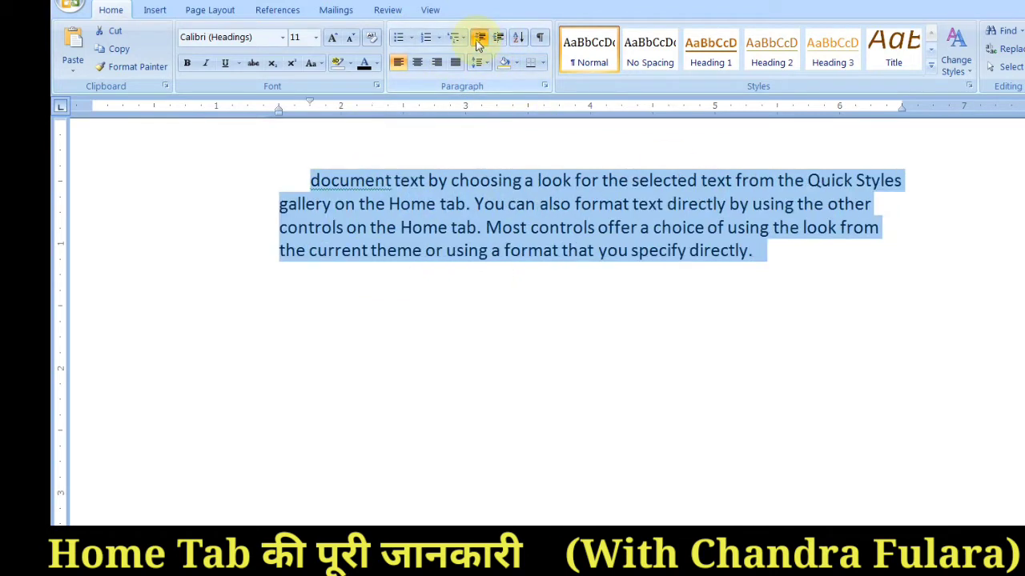
click(479, 40)
click(479, 40)
click(478, 40)
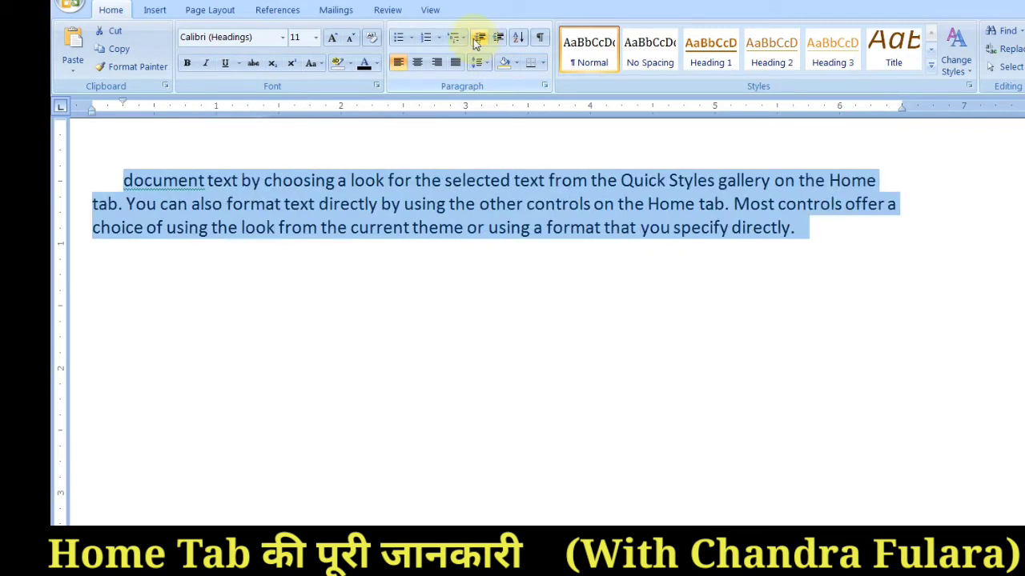
- Increase the left indent of the selected "document text" paragraph level by level, up to 4 inches
click(498, 40)
click(499, 40)
click(500, 40)
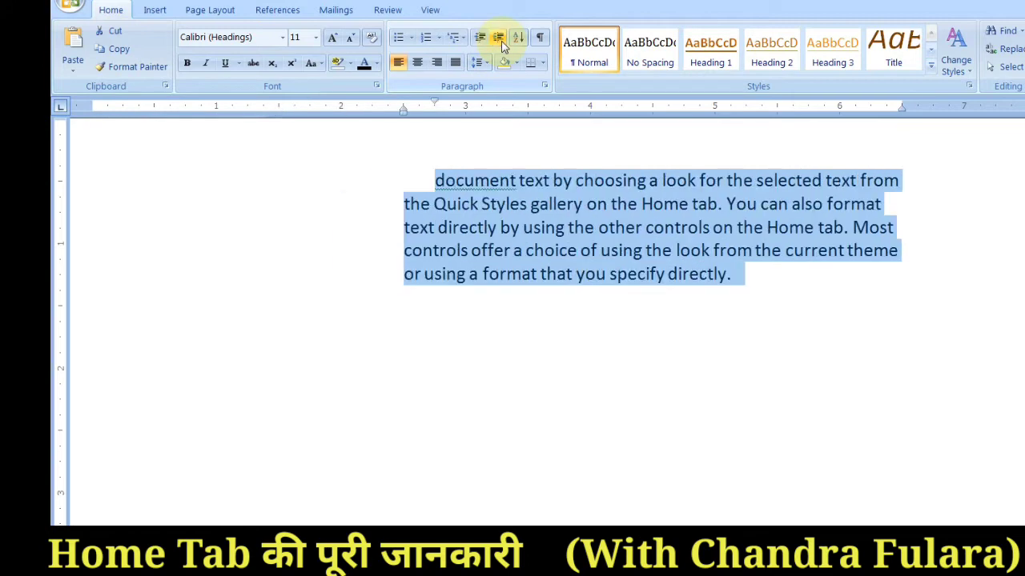
click(499, 40)
click(499, 40)
click(500, 40)
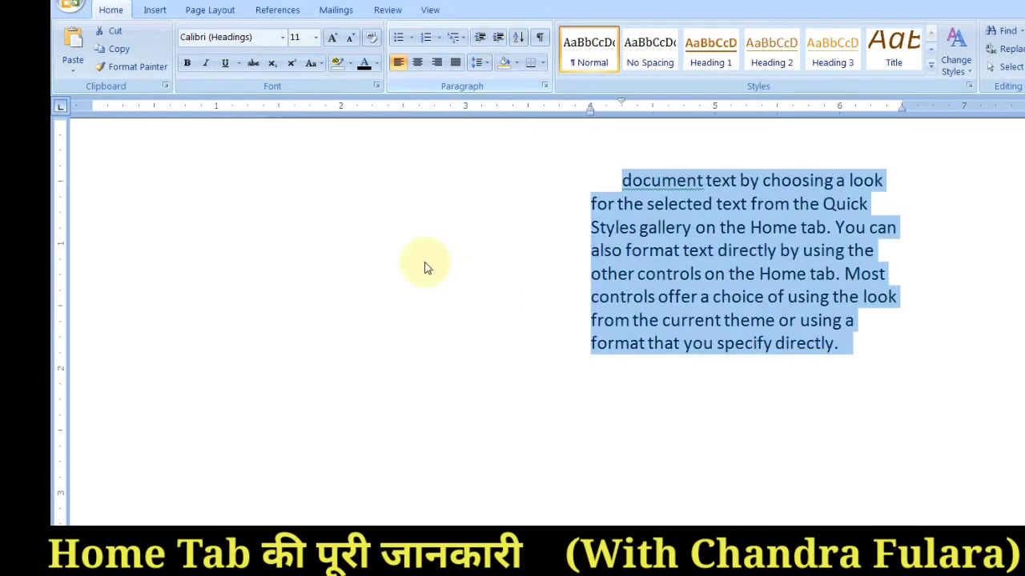
- Decrease the "document text" paragraph's left indent level by level, back to the page margin
click(481, 40)
click(481, 40)
click(481, 40)
click(481, 40)
click(481, 40)
click(481, 40)
click(481, 41)
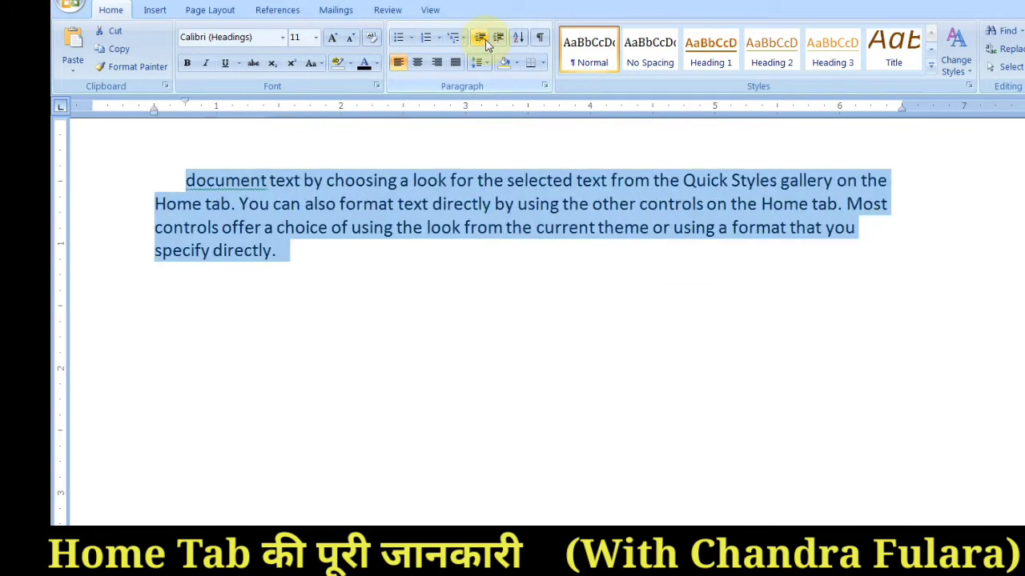
click(481, 40)
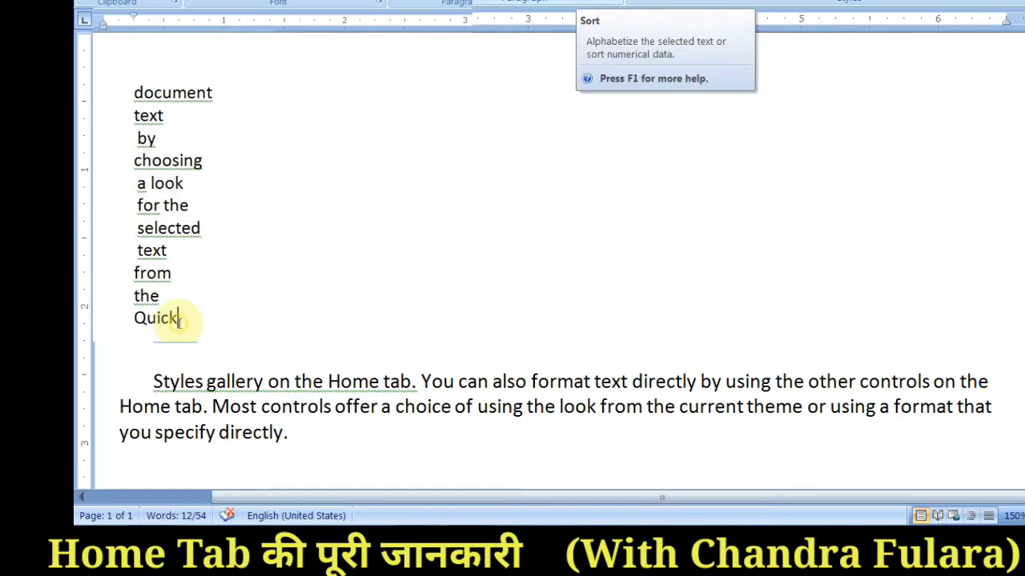
click(585, 0)
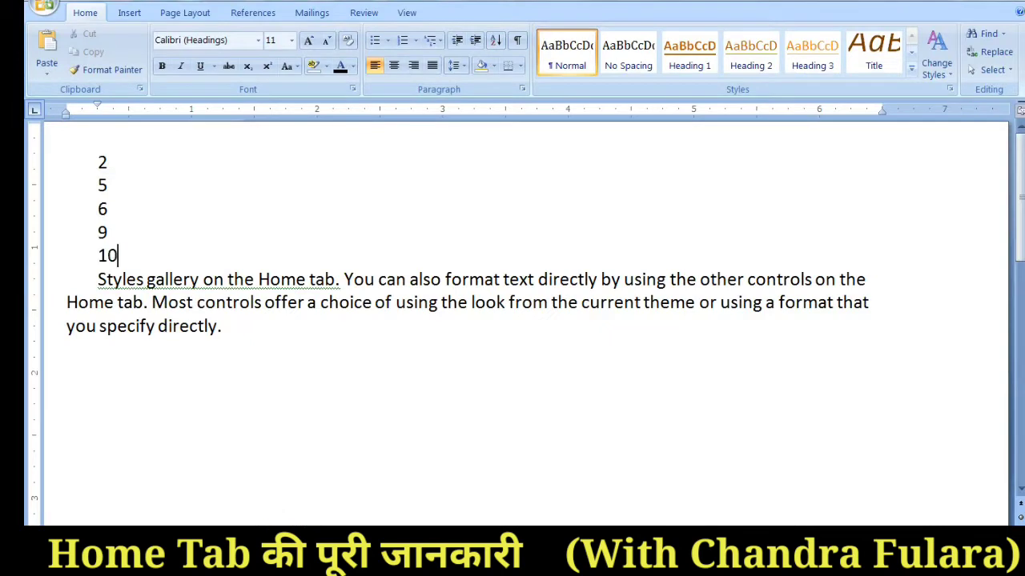
- Add the numbers 1, 3, 4 and 7 on separate lines below the 10 in the number list
key(Return)
text(1)
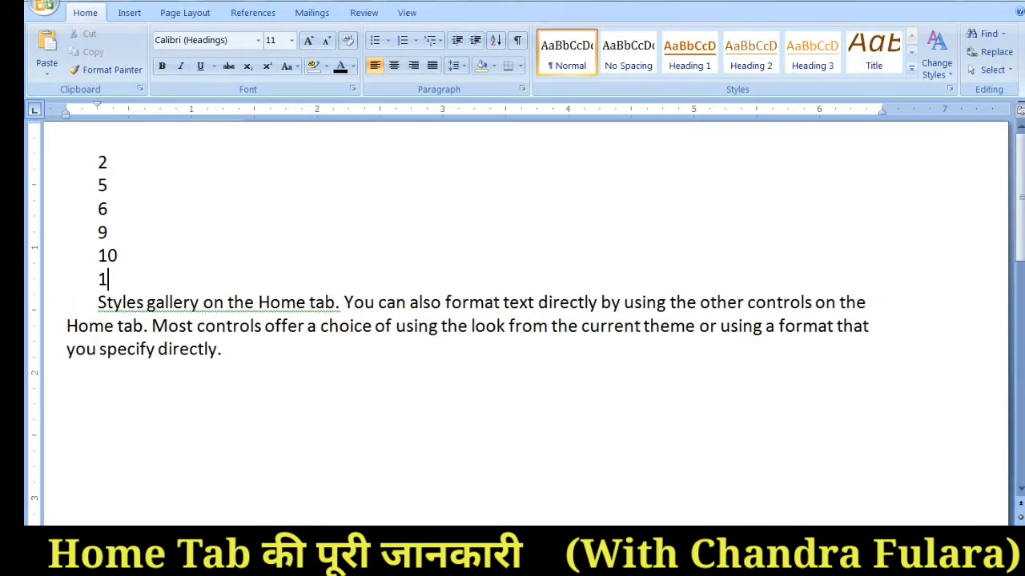
key(Return)
text(3)
key(Return)
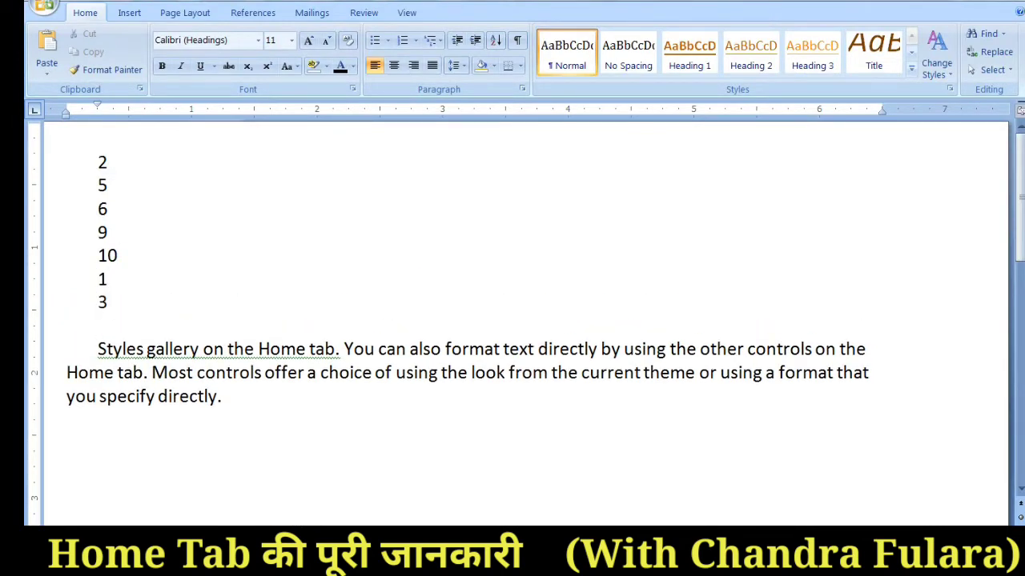
text(4)
key(Return)
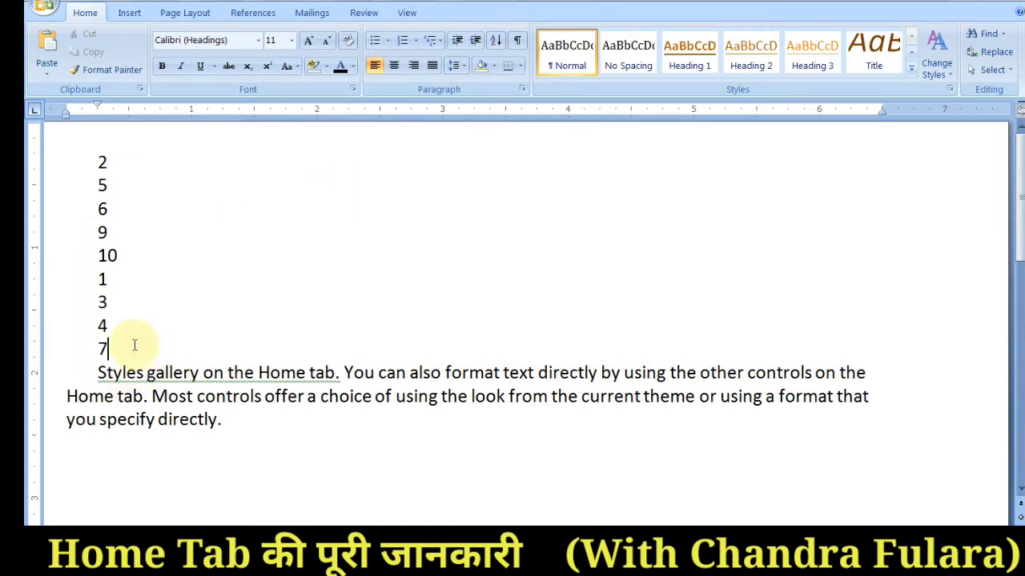
- Sort the whole list of numbers by paragraph as Number type in ascending order
drag(135, 345, 73, 164)
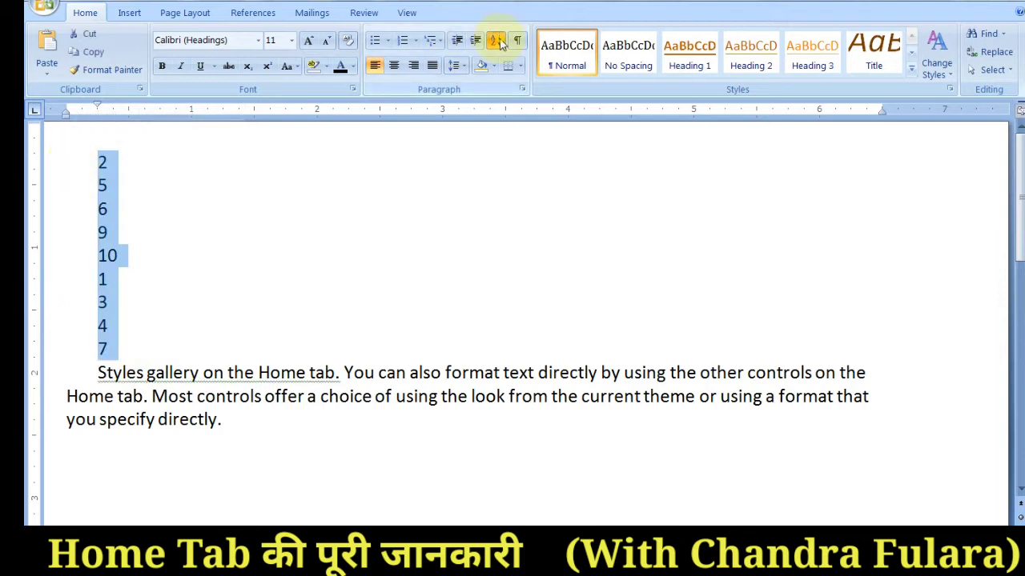
click(497, 41)
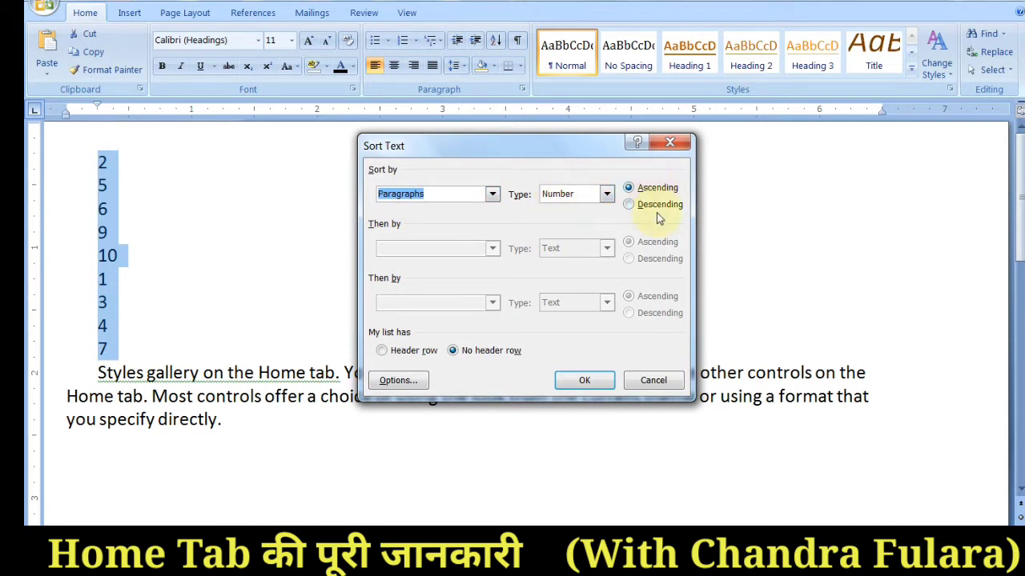
click(585, 381)
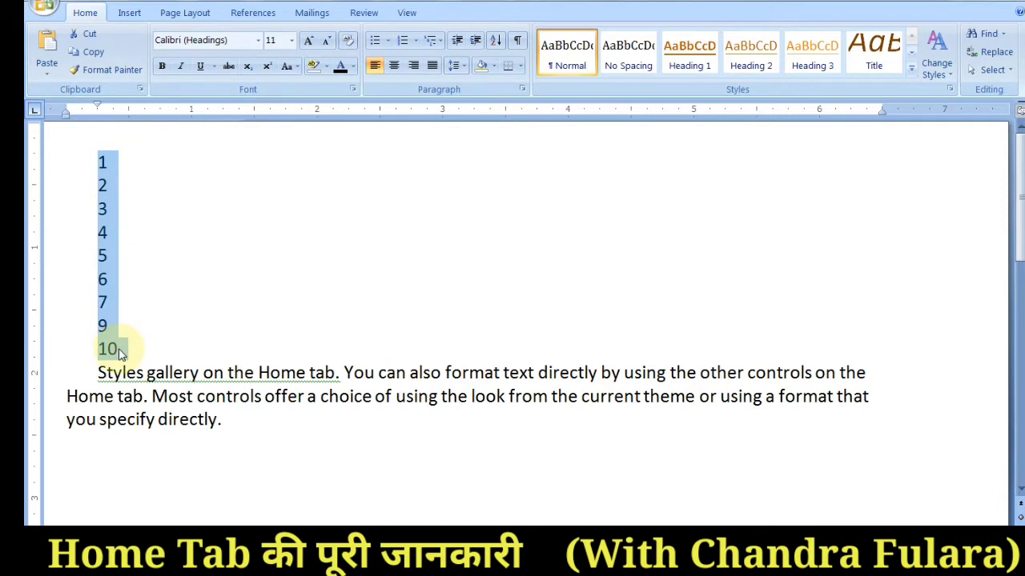
- Sort the selected list of numbers in descending order
click(495, 40)
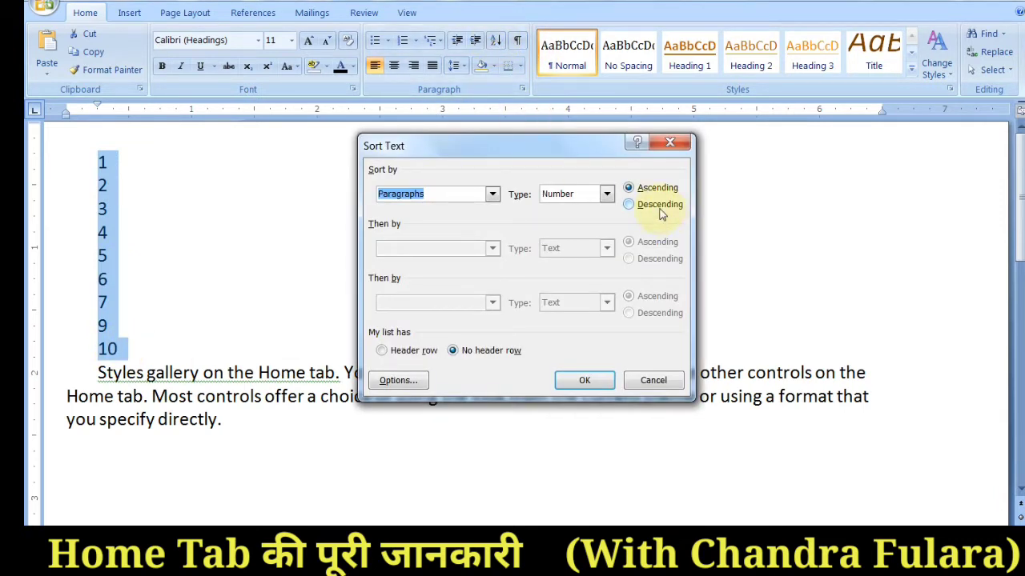
click(628, 204)
click(584, 381)
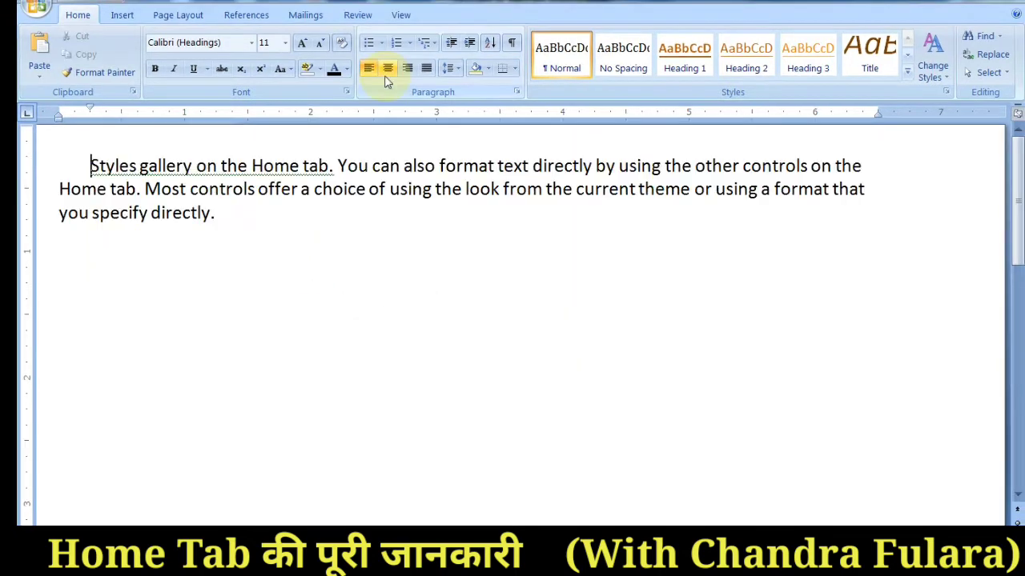
click(238, 215)
key(Return)
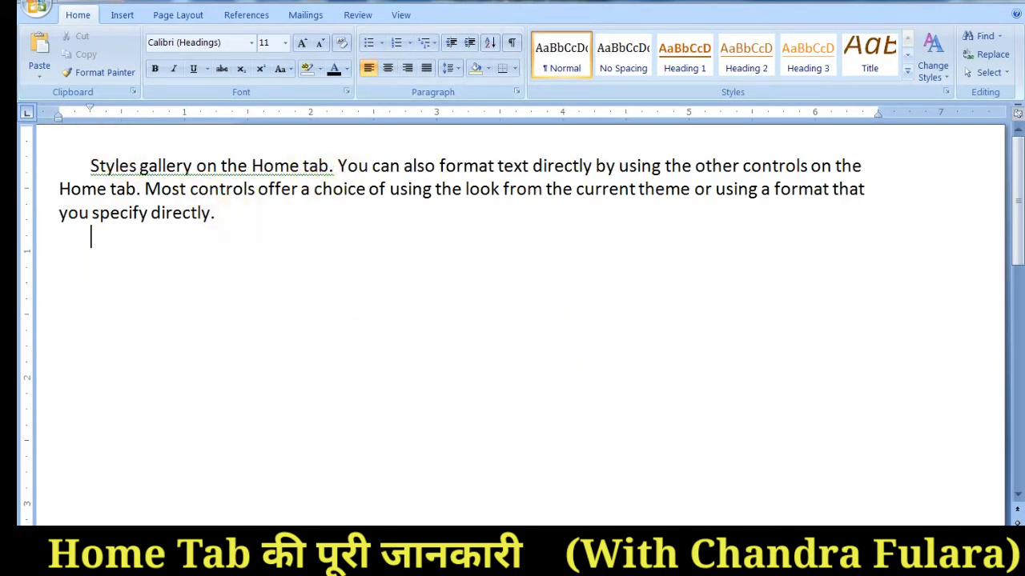
text(text directly by using the other)
key(ctrl+z)
- Copy the whole "Styles gallery" paragraph and paste the duplicate on a new line directly below it
drag(224, 217, 99, 167)
key(ctrl+c)
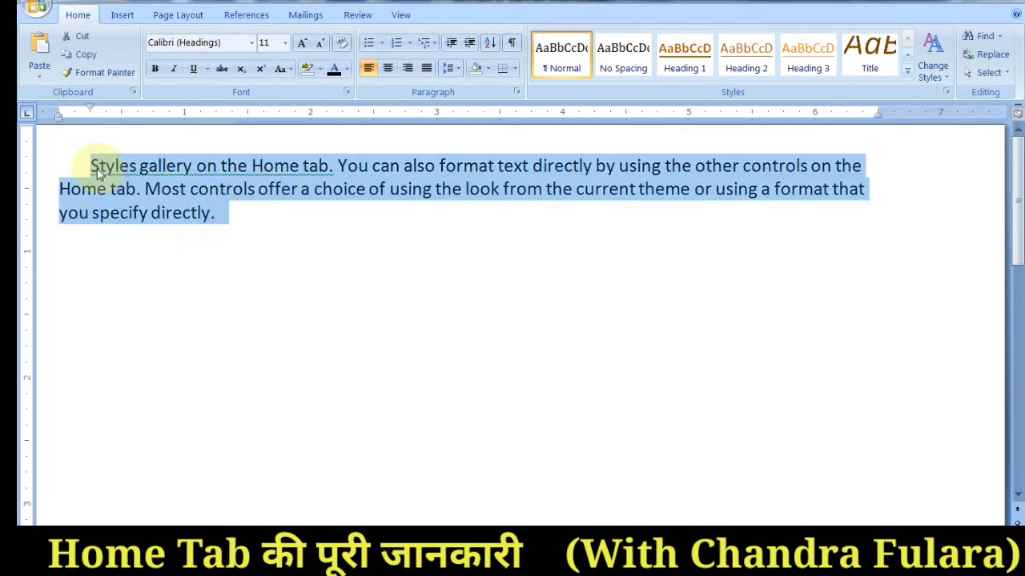
click(249, 217)
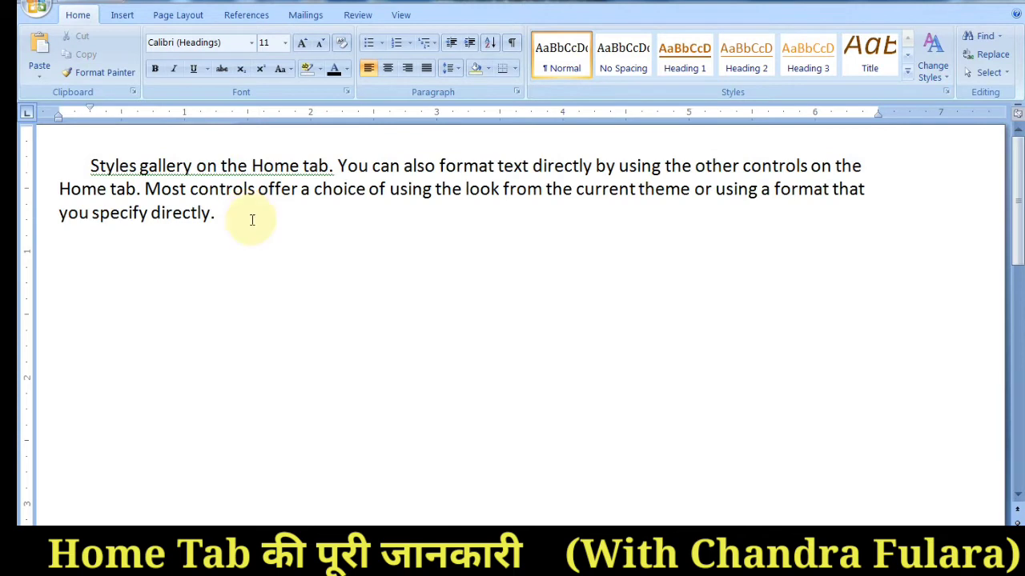
click(267, 251)
click(84, 72)
drag(224, 238, 88, 165)
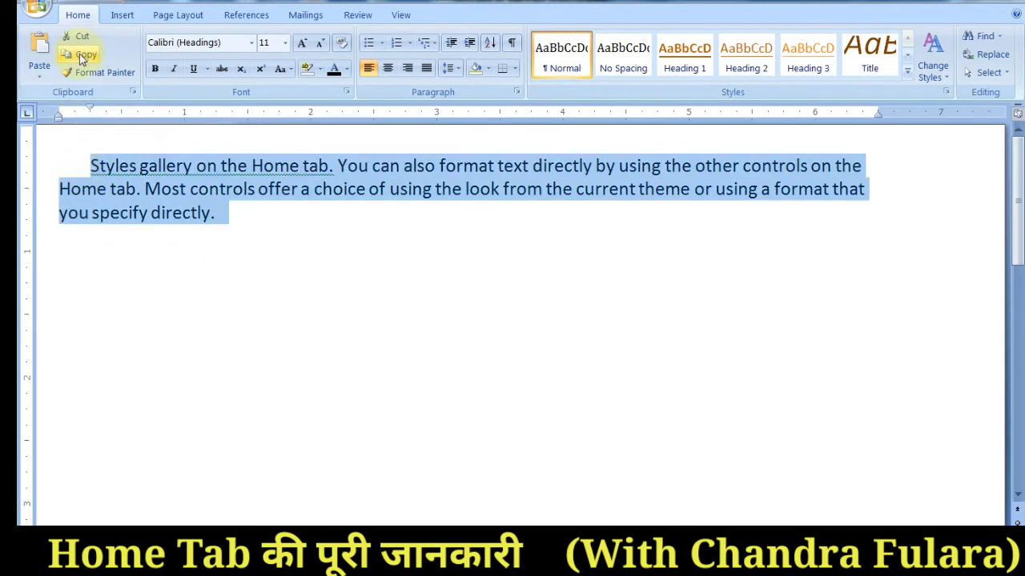
click(284, 221)
key(Return)
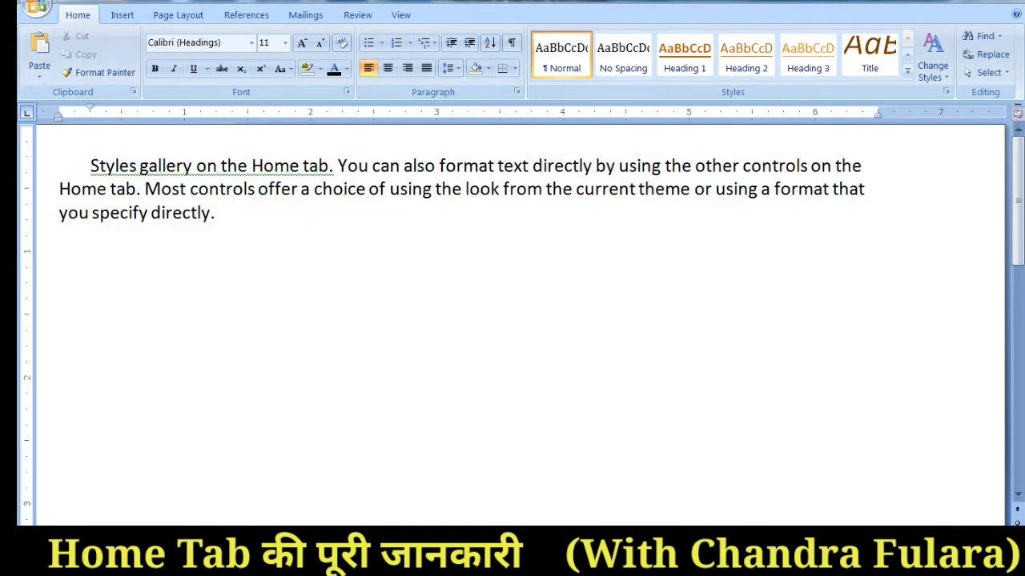
click(41, 52)
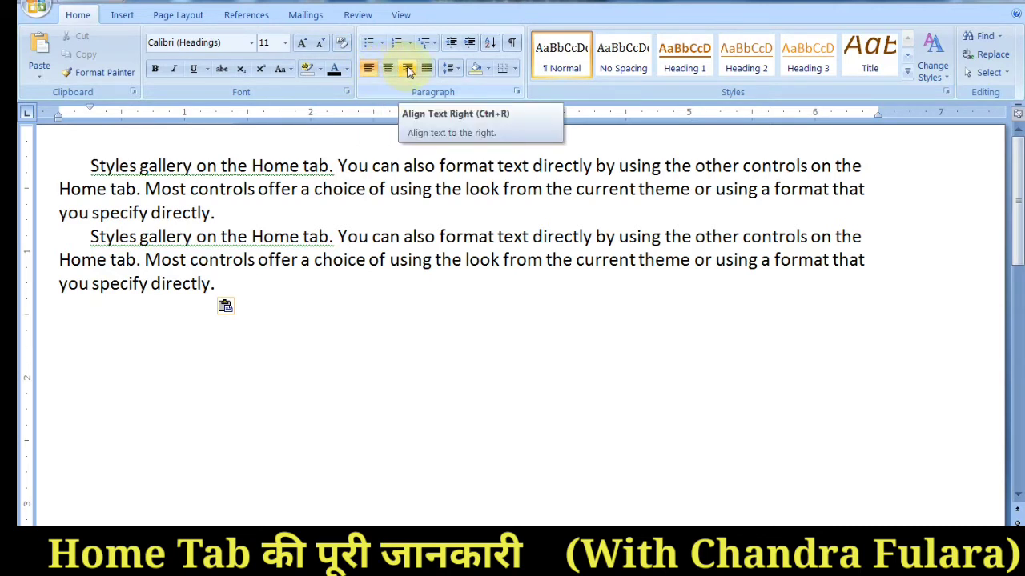
- Split the first paragraph into three by starting a new paragraph after each "Home tab." sentence
click(333, 165)
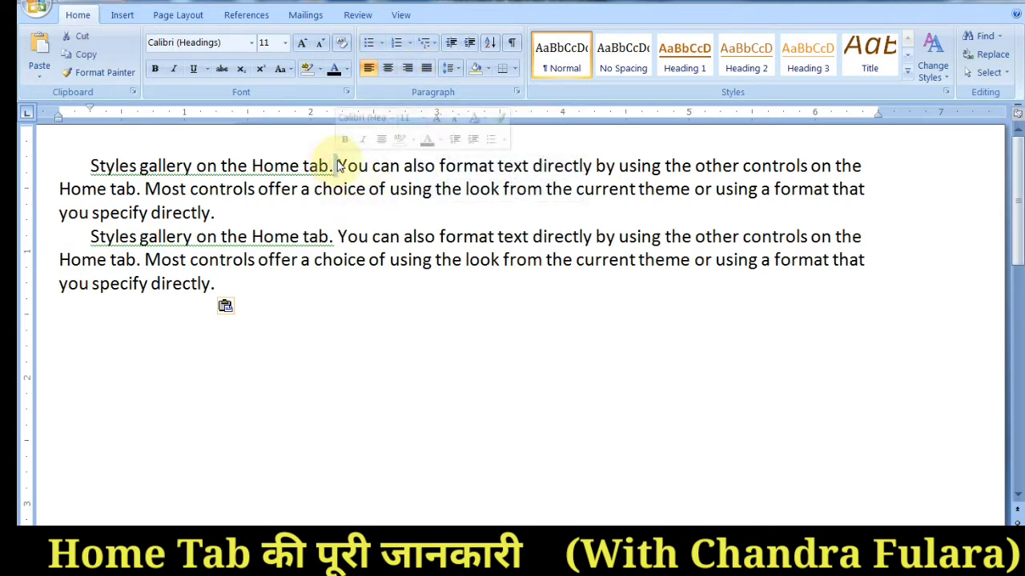
key(Return)
click(698, 189)
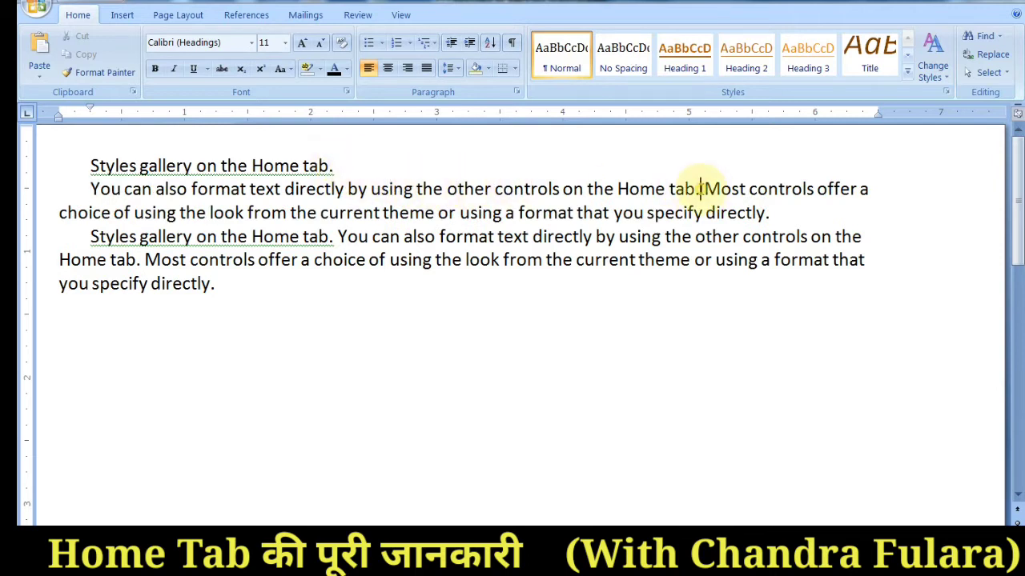
key(Return)
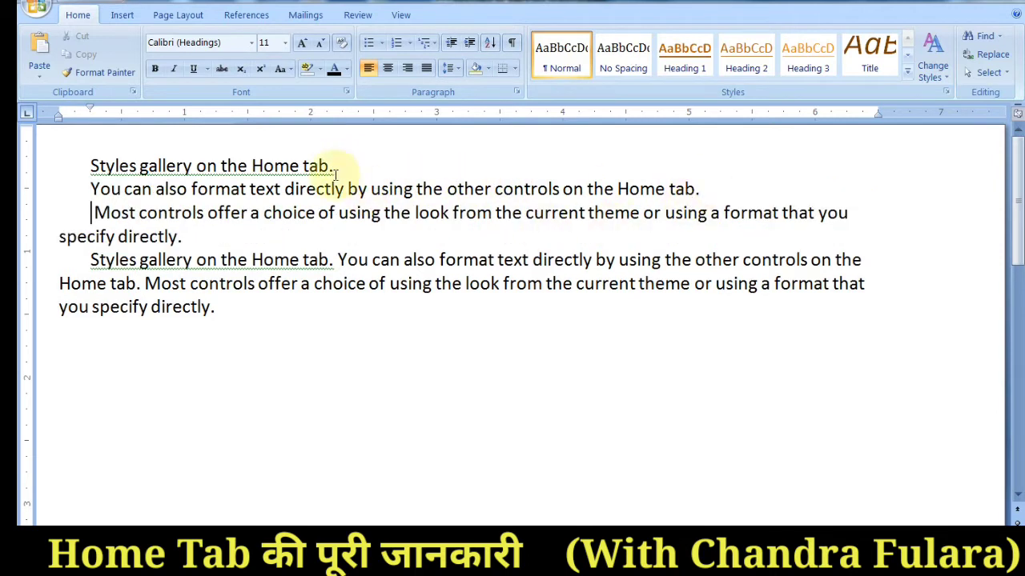
- Try centre and right alignment on the first line, "Styles gallery on the Home tab", and return it to left alignment
drag(331, 166, 90, 166)
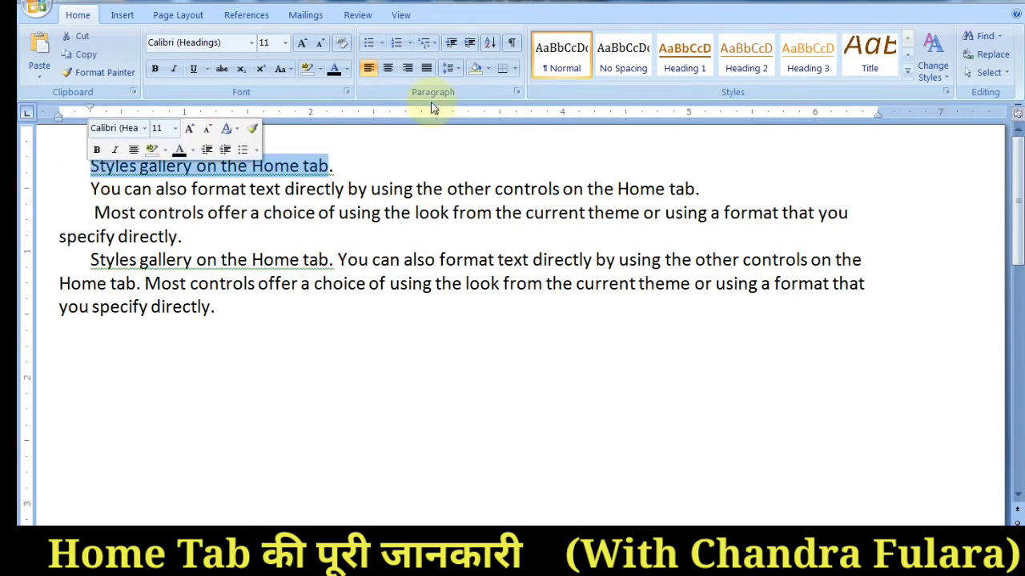
click(389, 71)
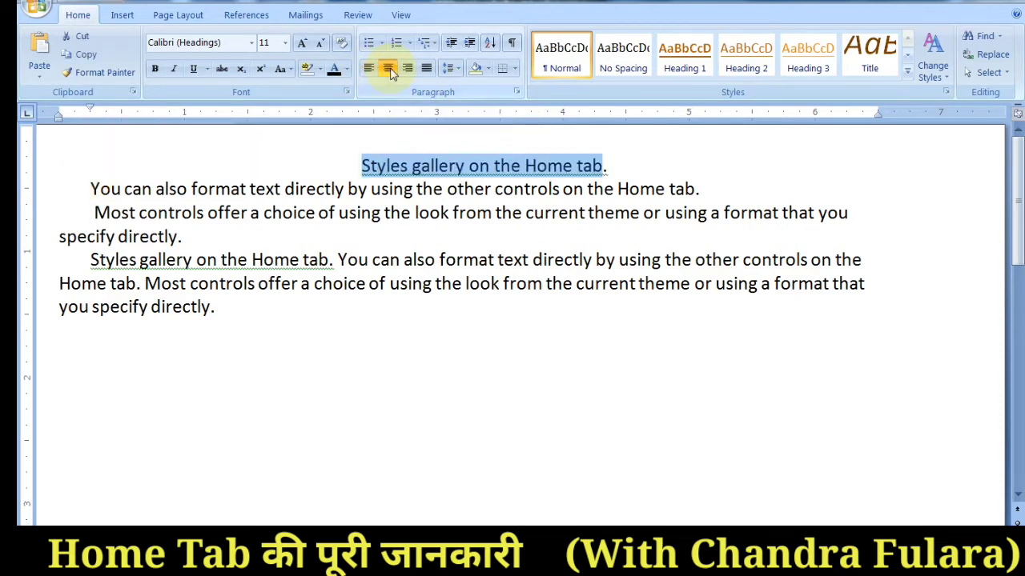
click(409, 69)
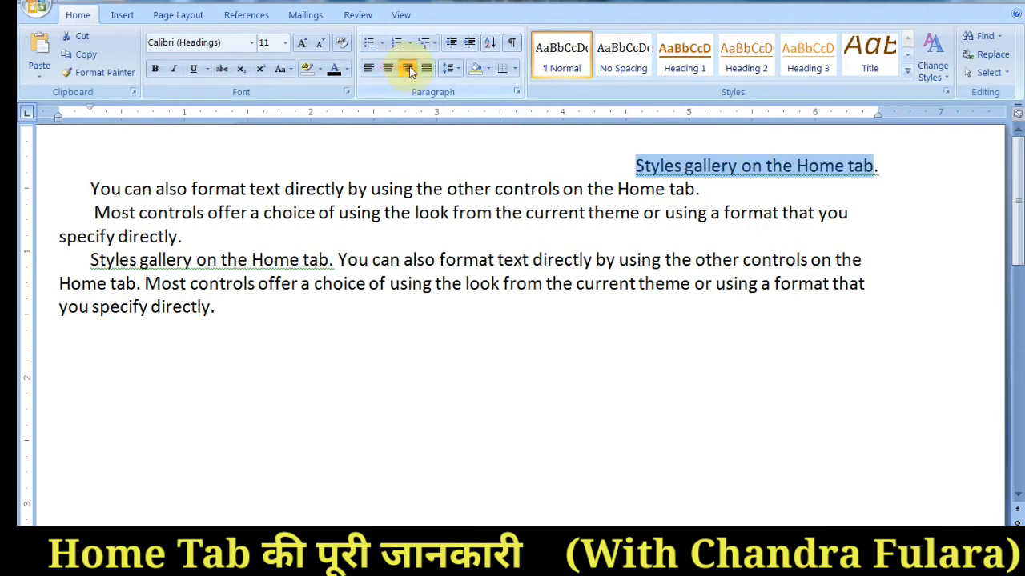
click(388, 69)
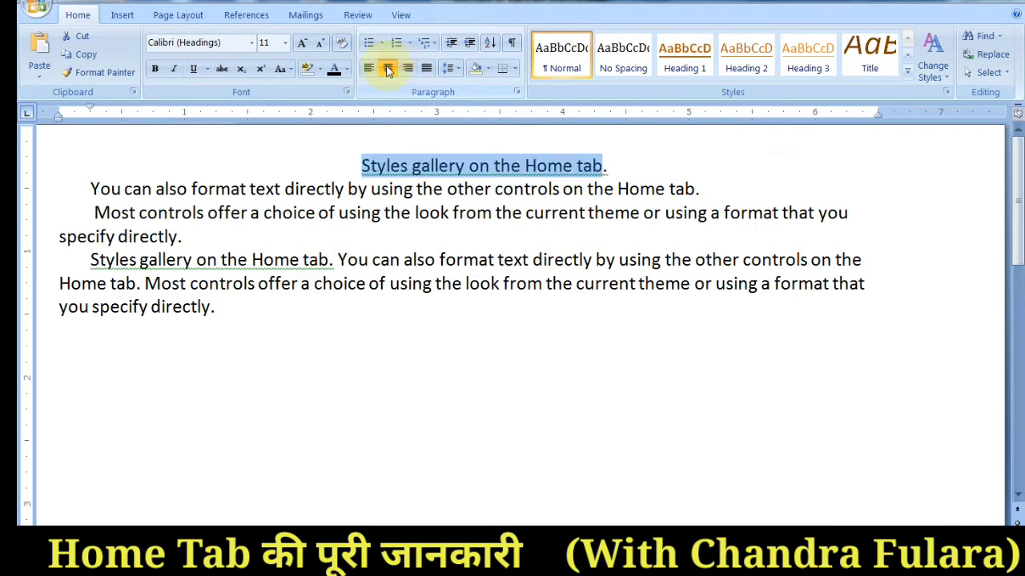
click(369, 70)
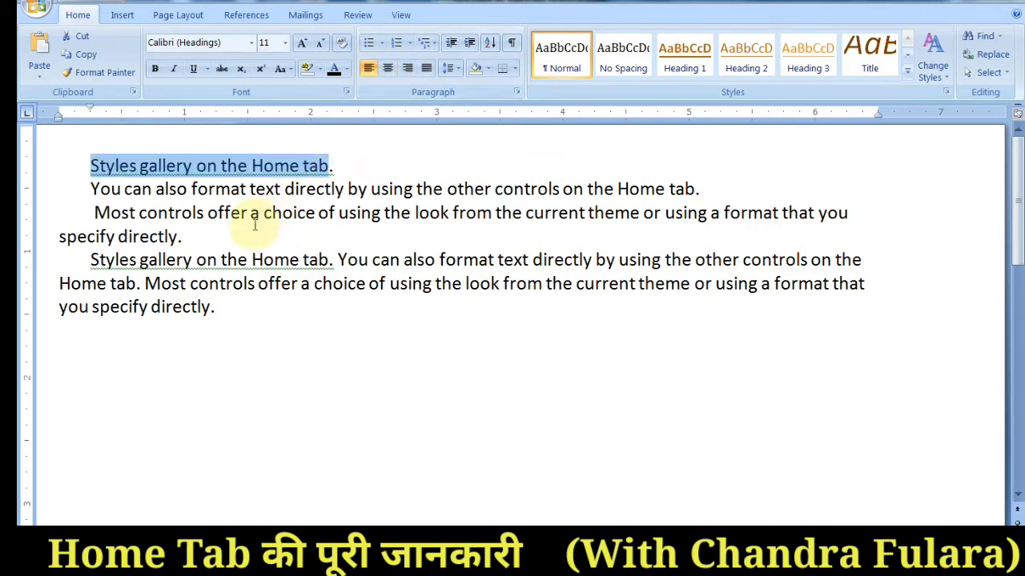
- Merge the "Most controls offer" paragraph with the paragraph below it and justify the merged paragraph
click(304, 226)
key(Delete)
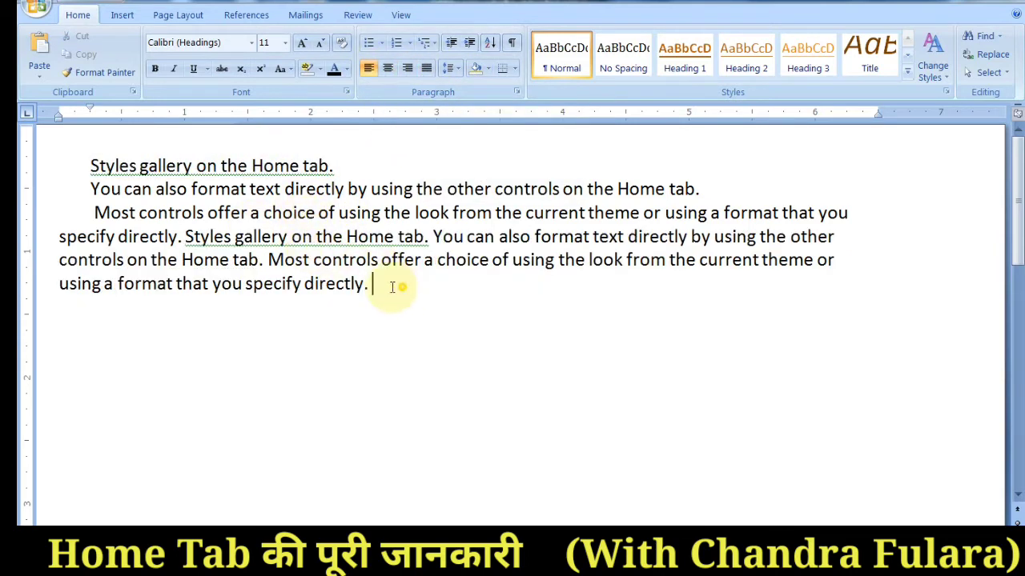
drag(382, 284, 91, 211)
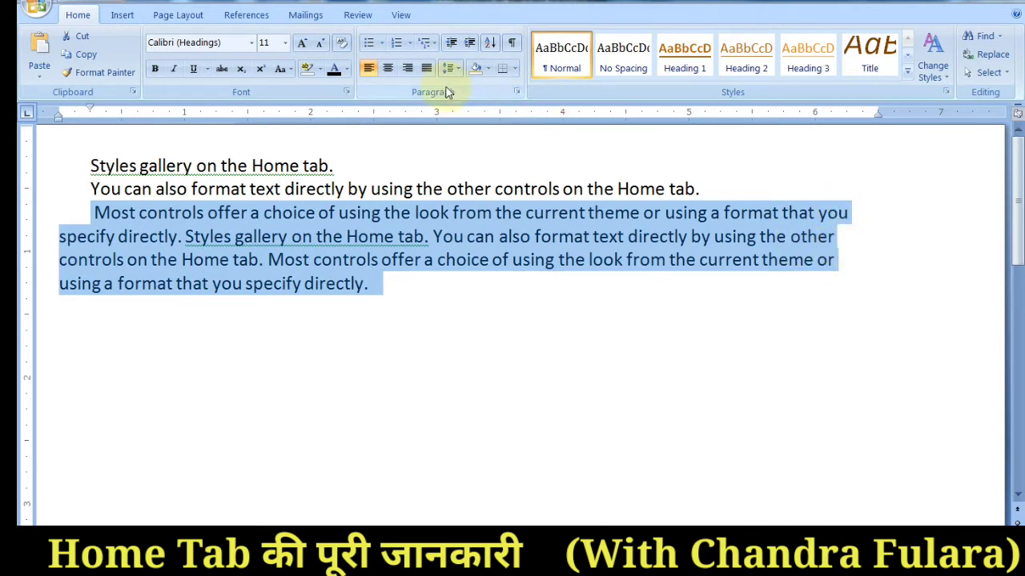
click(426, 71)
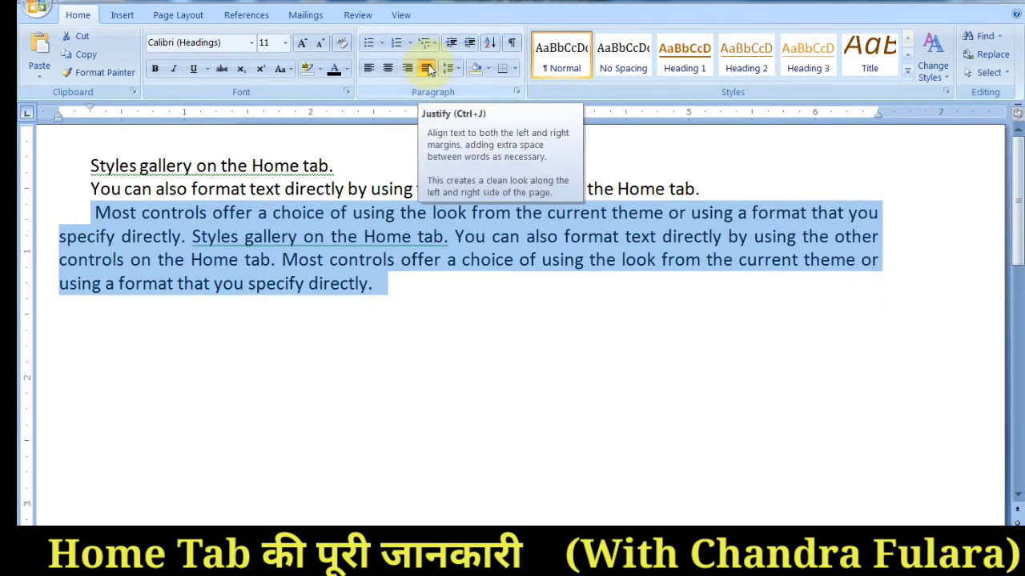
click(763, 161)
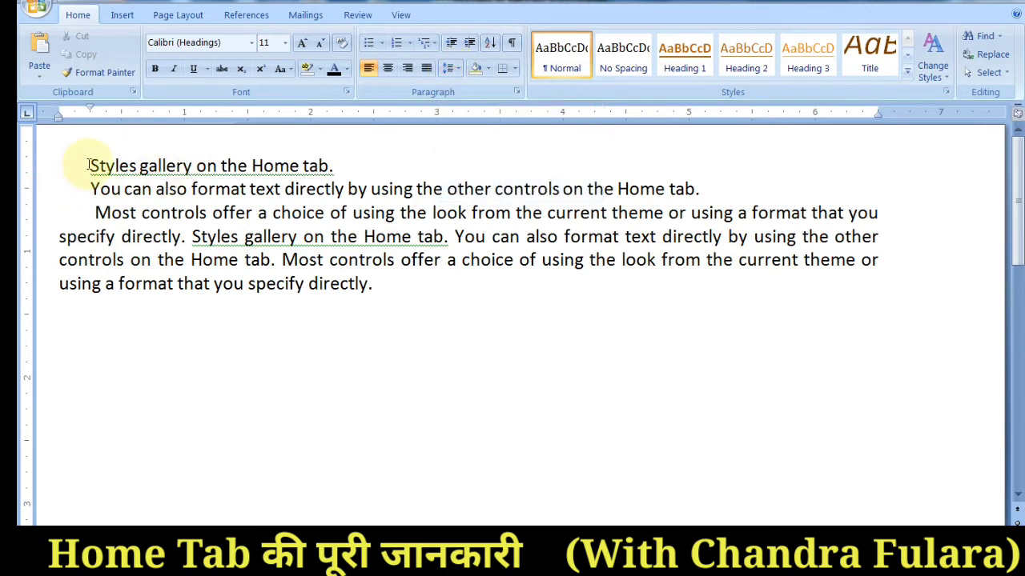
- Try line spacings of 1.15, 1.5 and 2.5 on all three paragraphs and return them to 1.0
drag(89, 166, 405, 304)
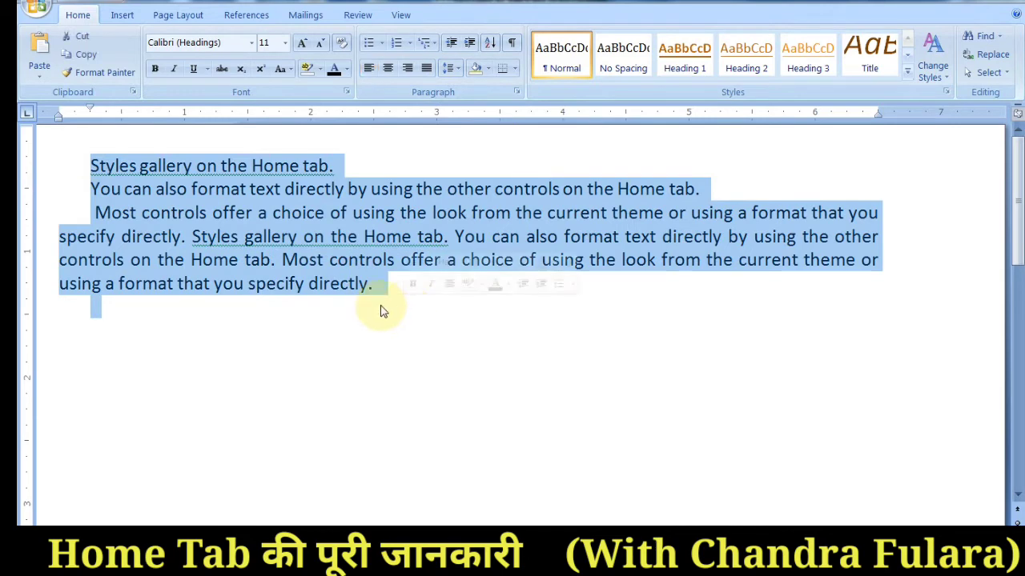
click(451, 69)
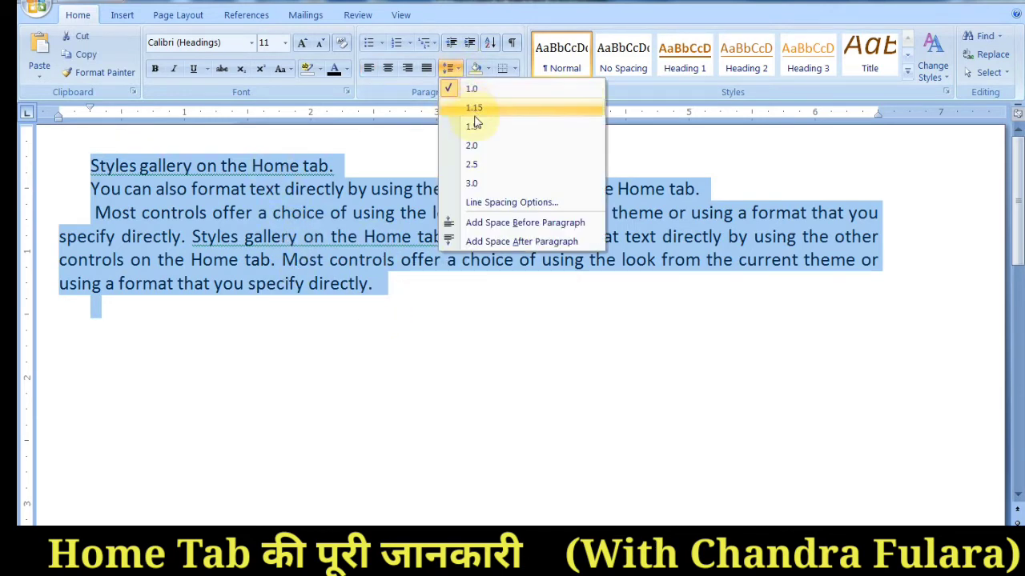
click(473, 116)
click(450, 68)
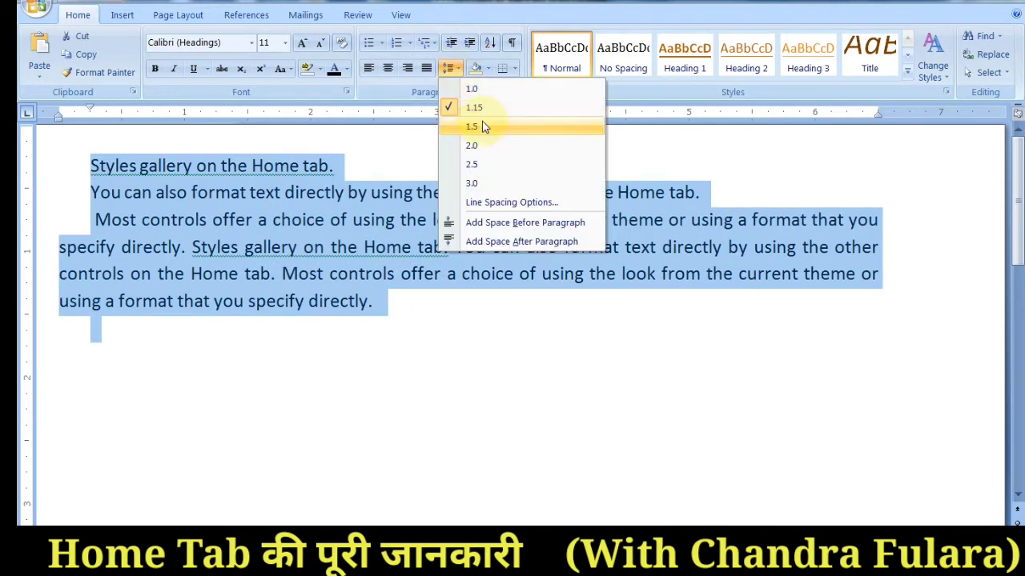
click(481, 126)
click(450, 69)
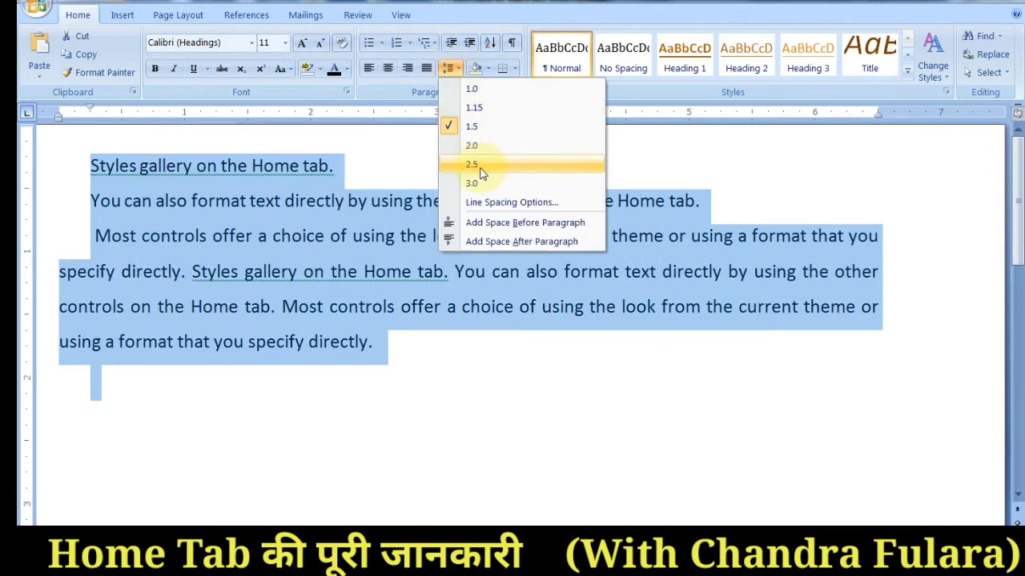
click(479, 165)
click(450, 68)
click(473, 87)
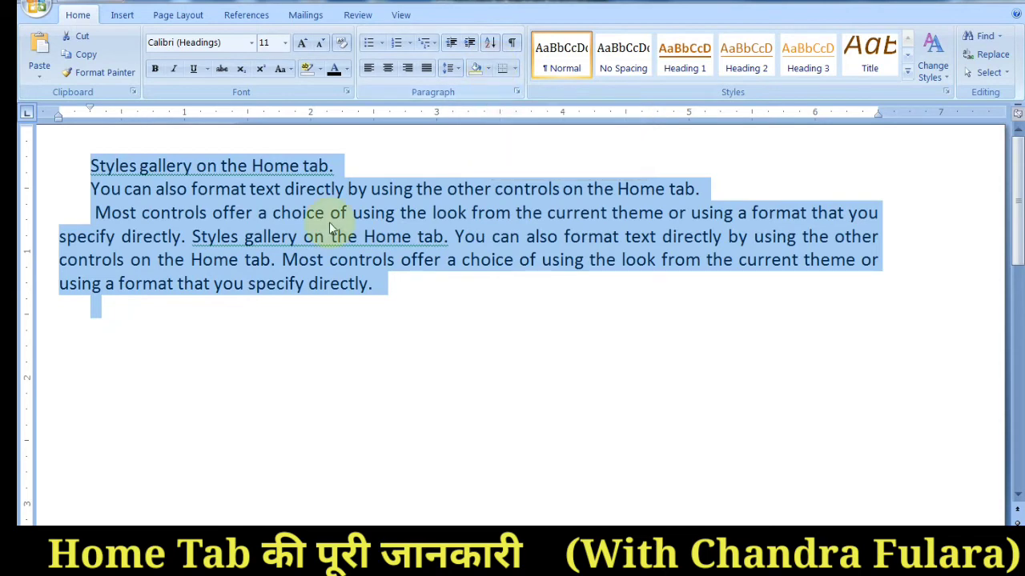
click(337, 165)
drag(338, 165, 18, 166)
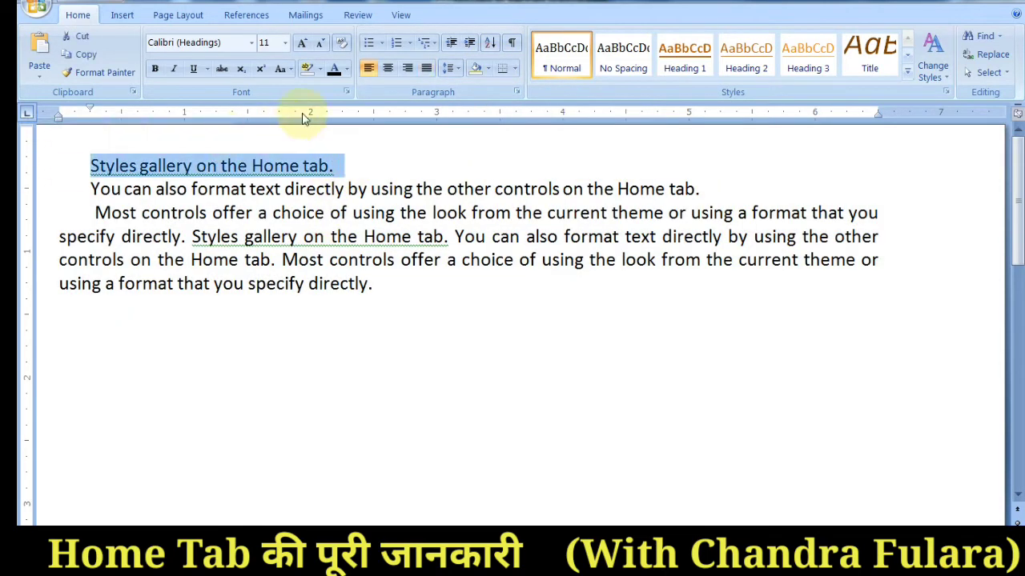
click(384, 164)
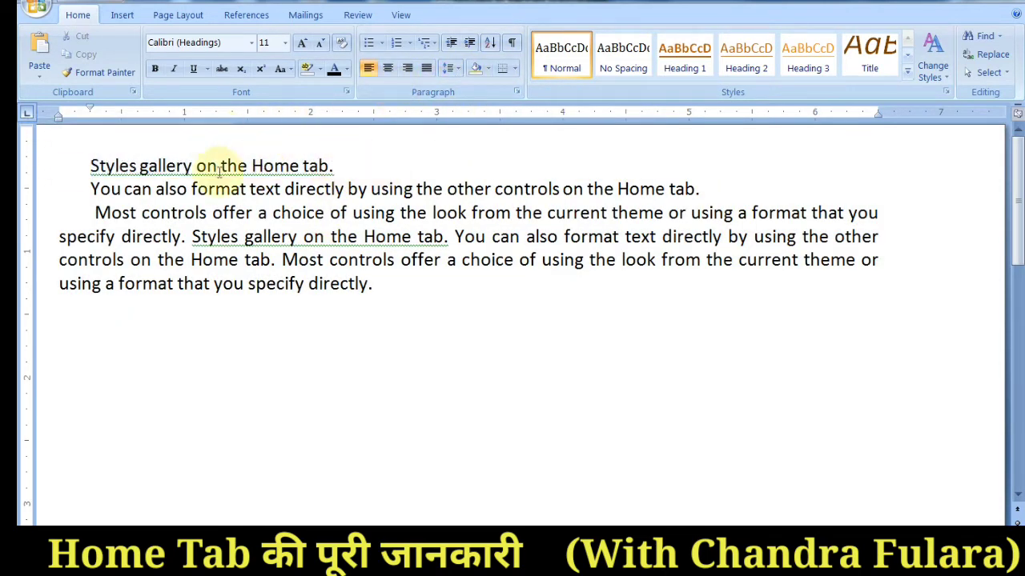
- Preview red and dark red shading behind all three paragraphs without applying a colour
drag(90, 165, 436, 296)
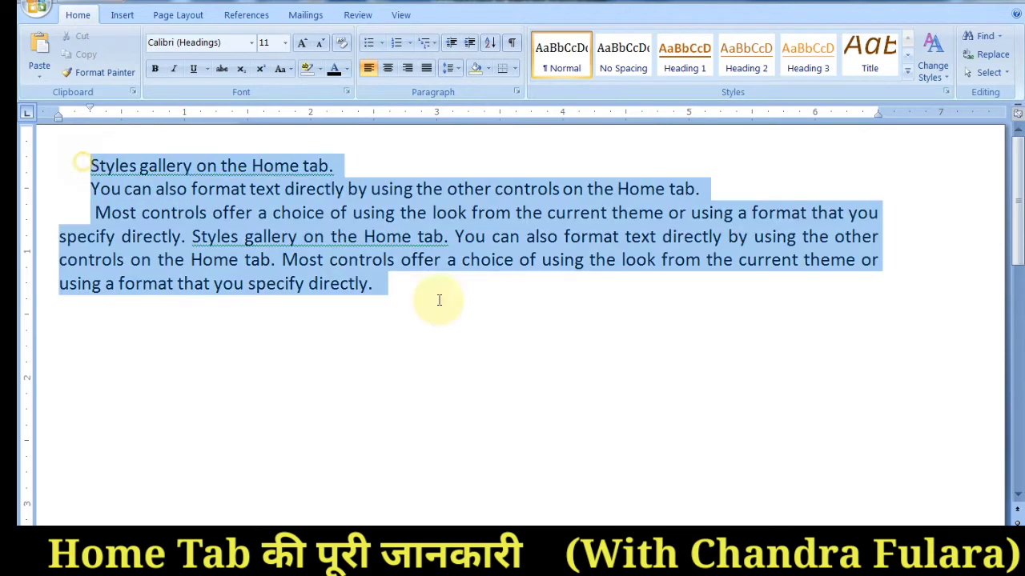
click(488, 68)
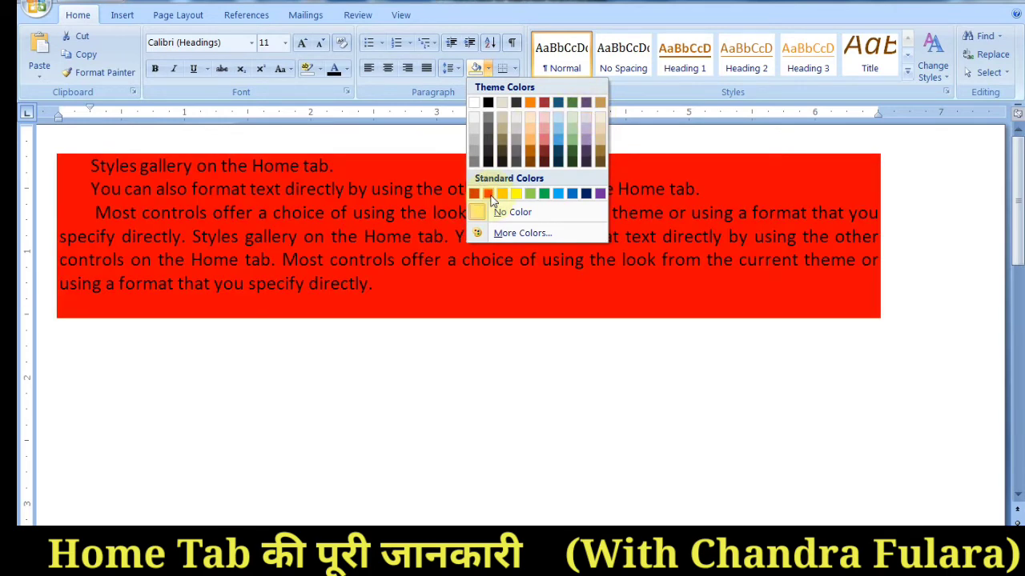
key(Escape)
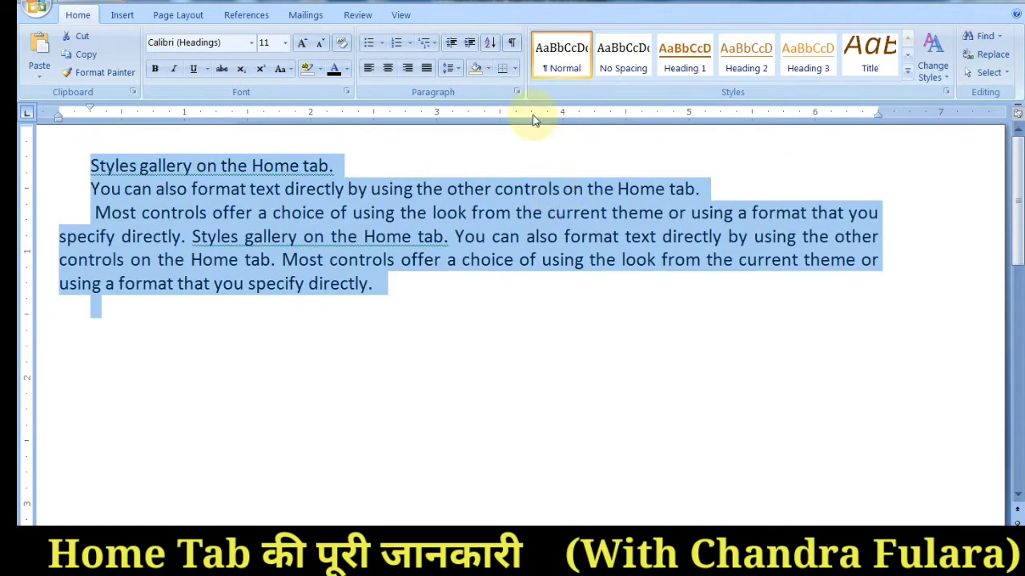
click(487, 68)
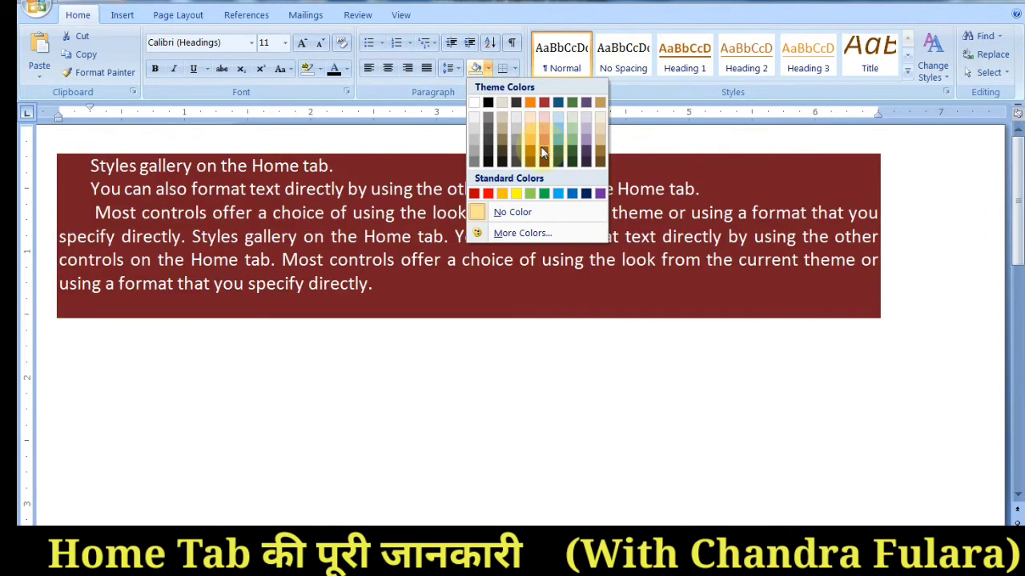
click(412, 222)
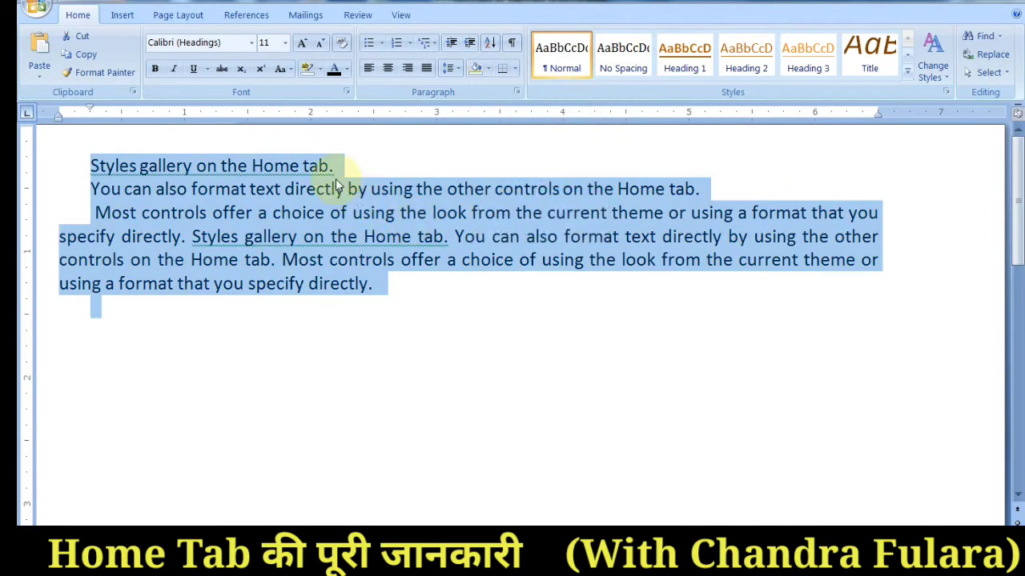
- Shade the "Styles gallery" line light orange and the "You can also format text" line light blue
click(331, 176)
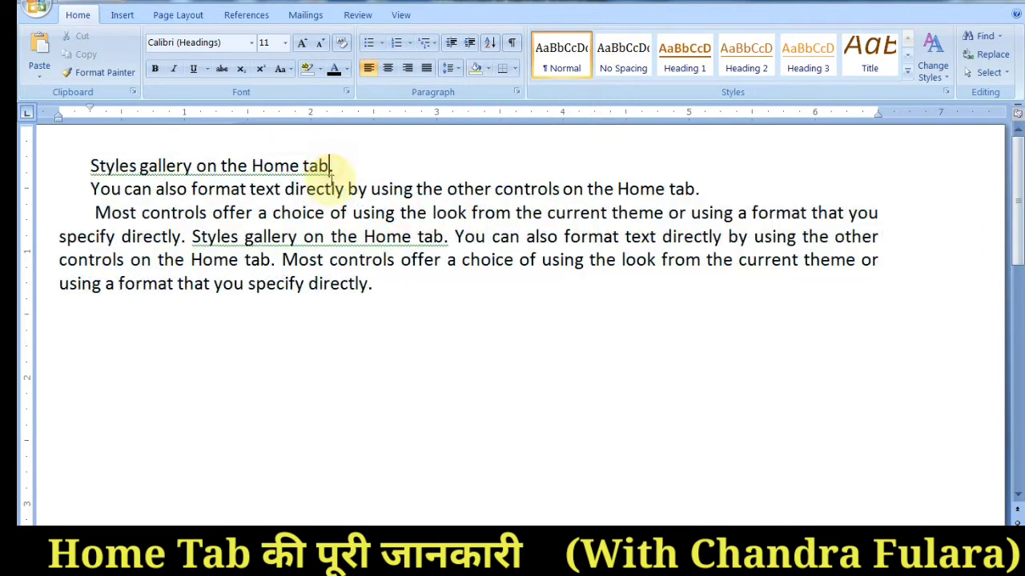
click(488, 68)
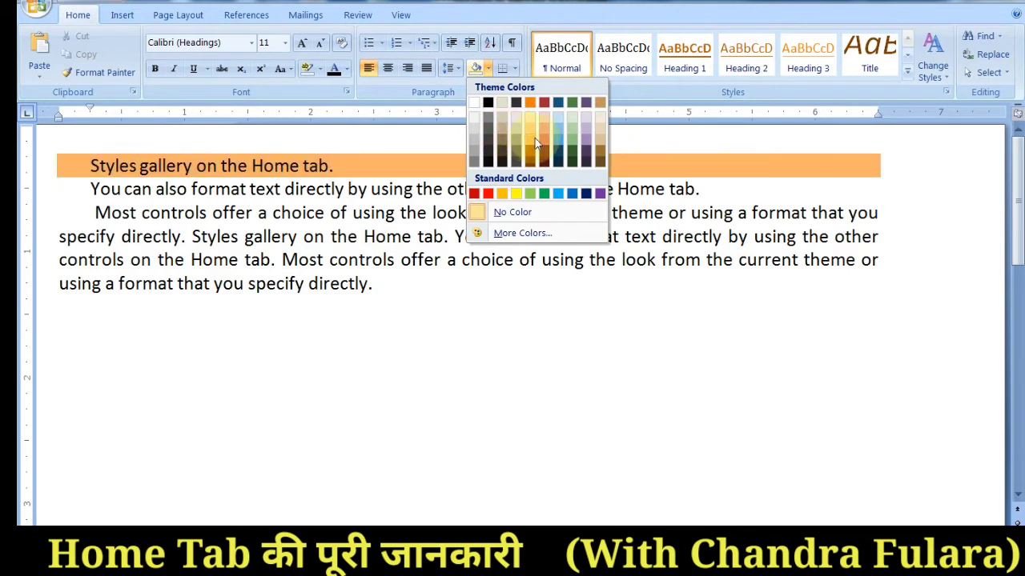
click(535, 141)
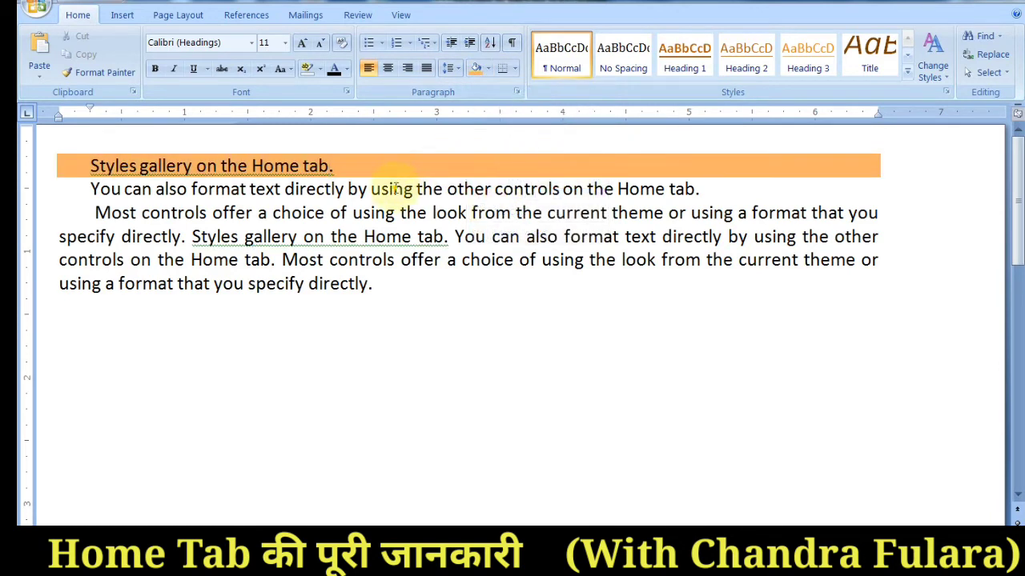
click(487, 68)
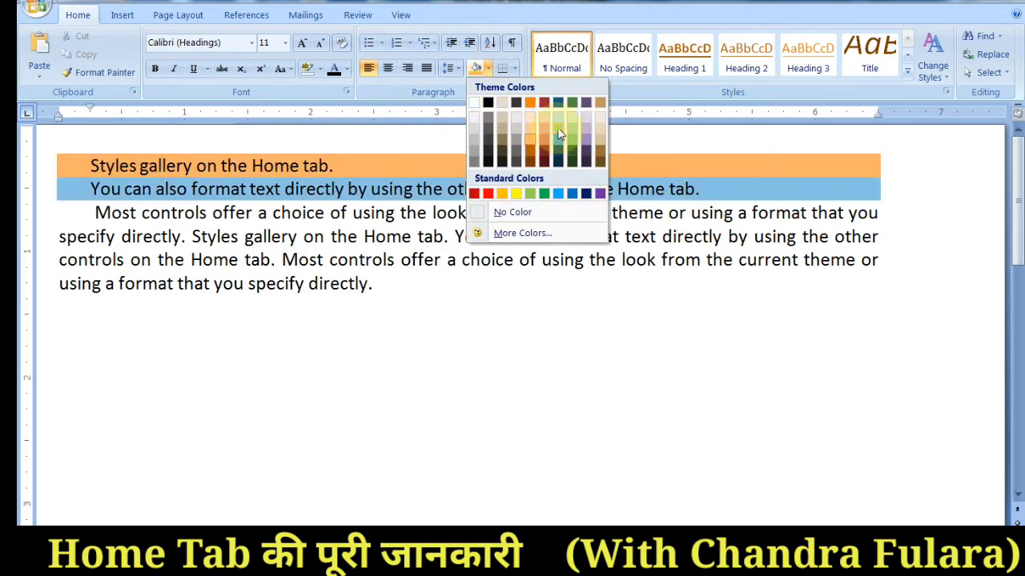
click(560, 135)
- Shade the "Most controls offer" paragraph light green
click(94, 211)
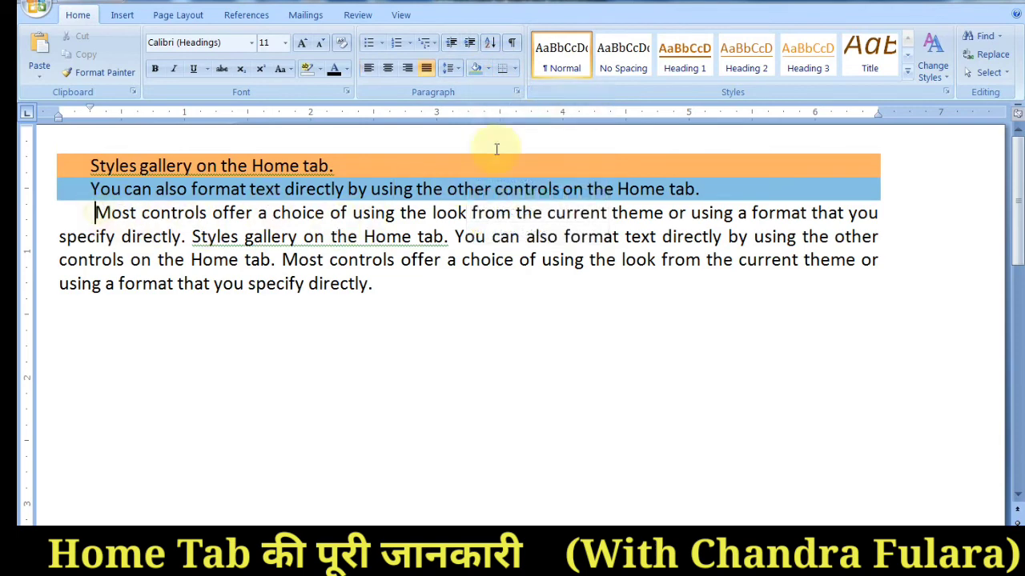
click(488, 68)
click(566, 136)
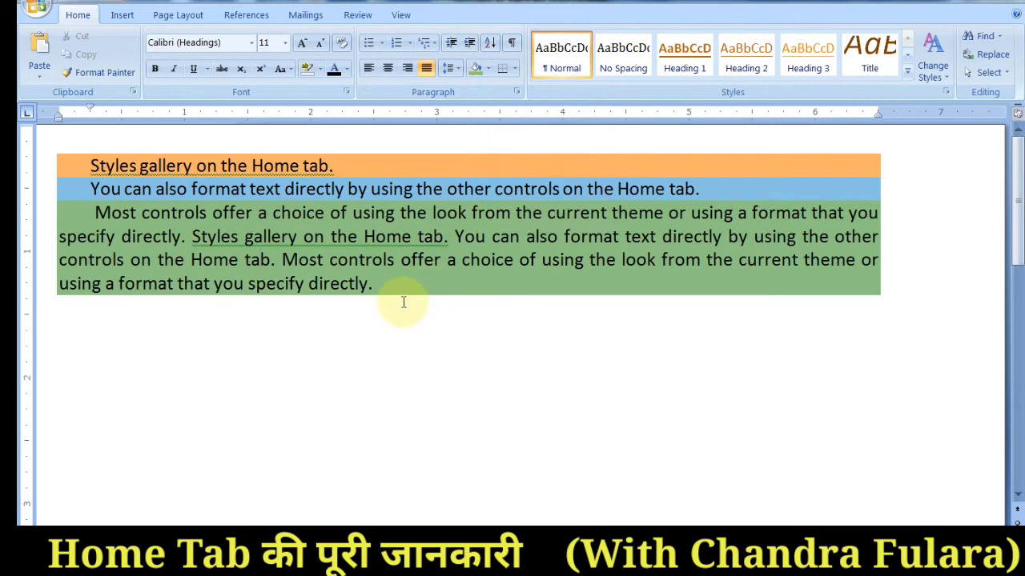
- Remove the shading from all three paragraphs by setting it to No Color
drag(393, 288, 90, 164)
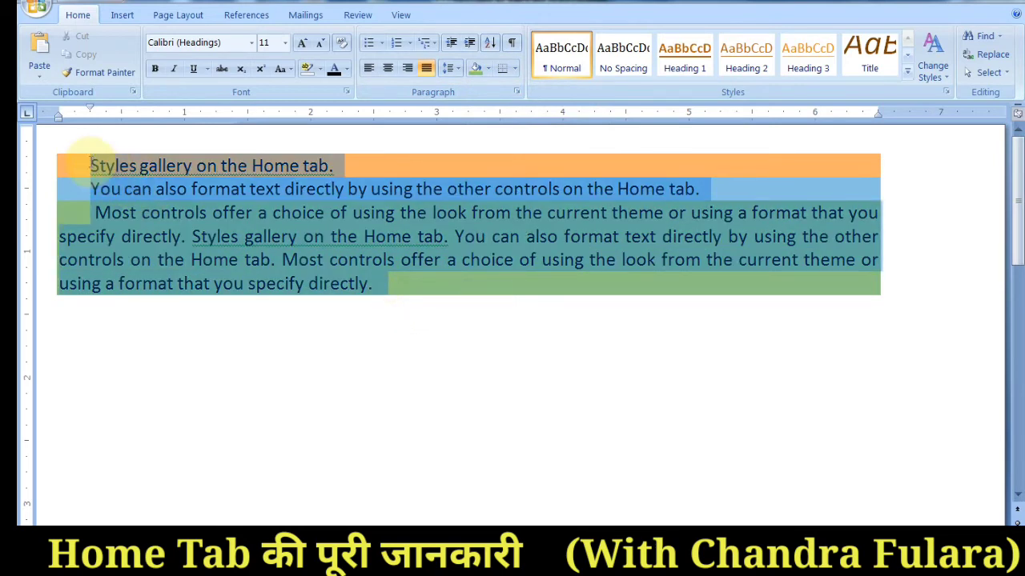
click(489, 70)
click(502, 210)
- Add a bottom border and a top border around the block of three paragraphs
click(514, 69)
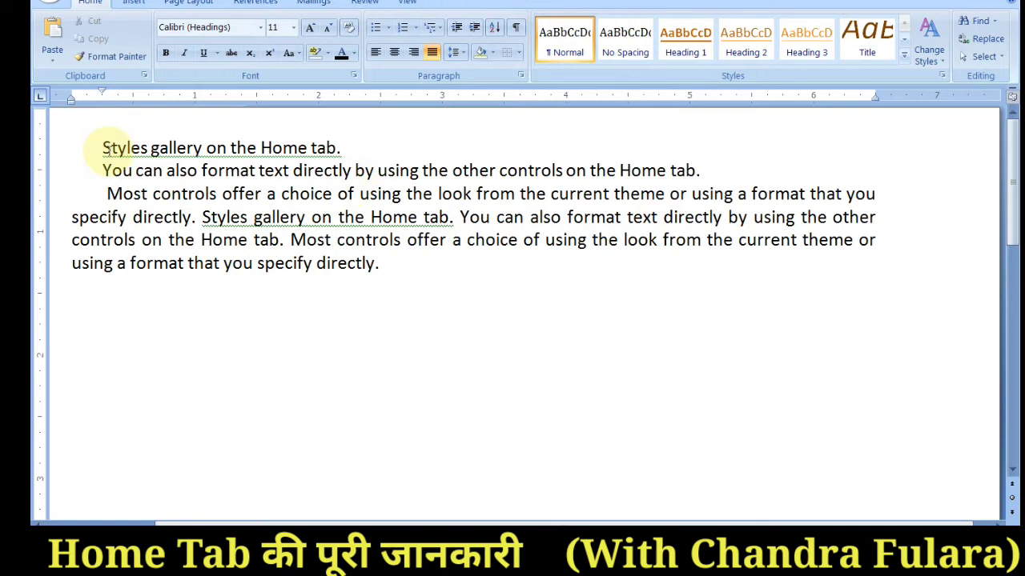
drag(103, 147, 419, 272)
click(519, 52)
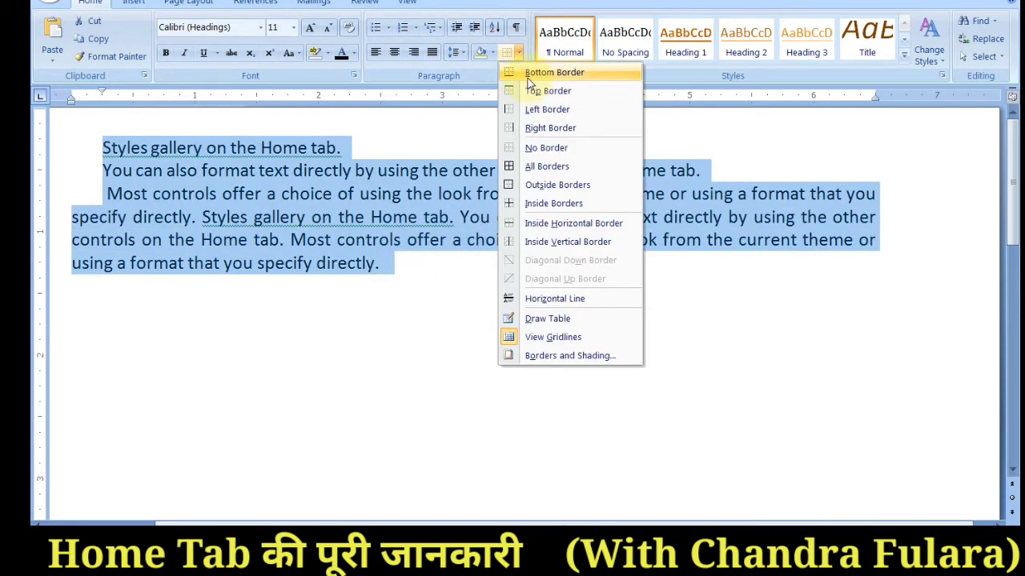
click(529, 72)
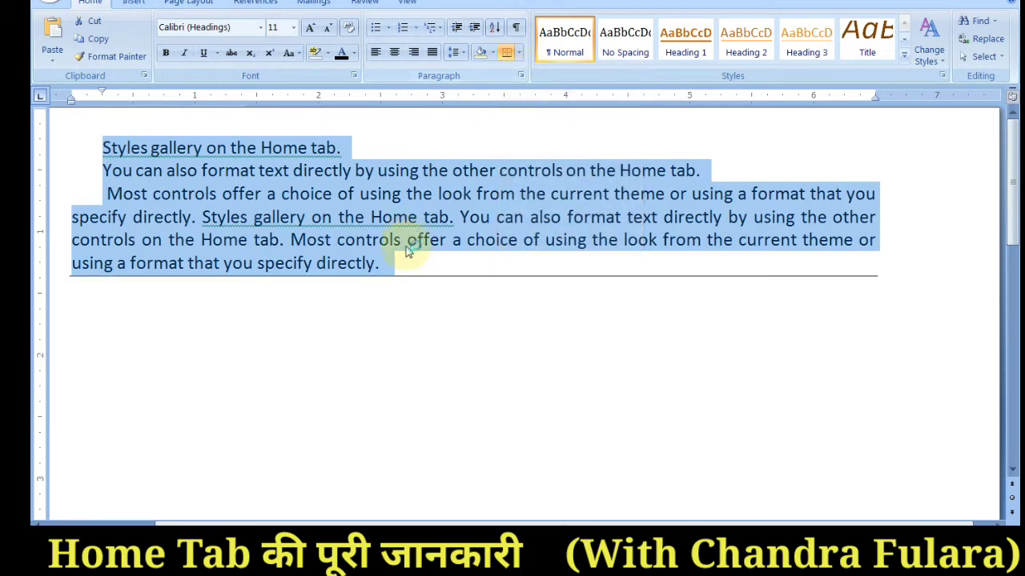
click(419, 286)
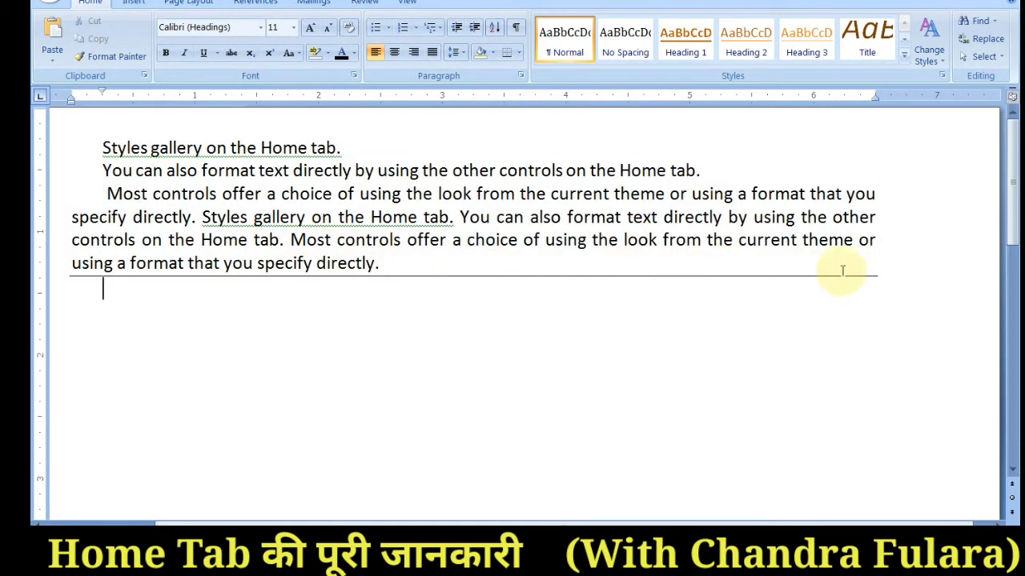
drag(412, 263, 102, 142)
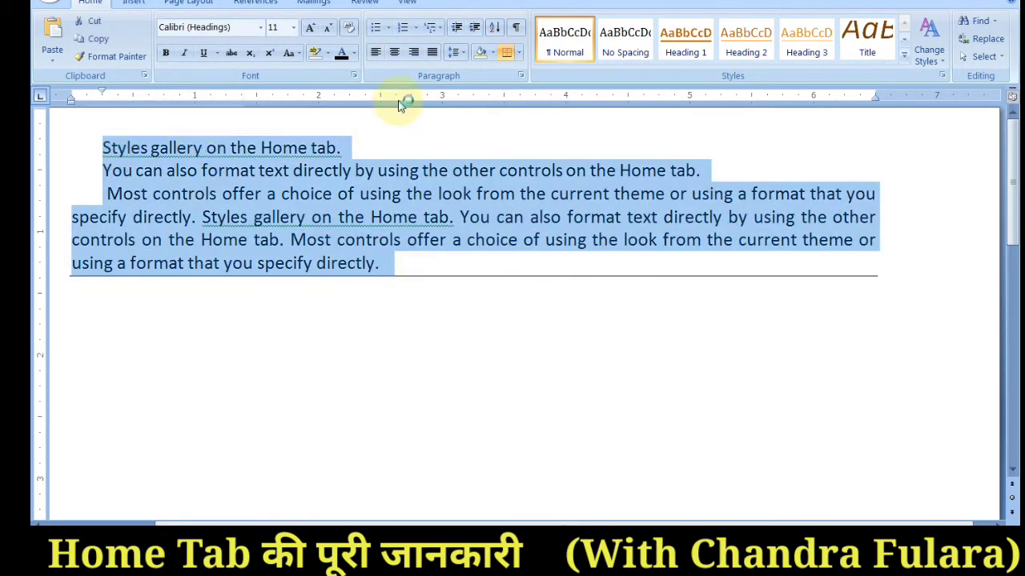
click(517, 53)
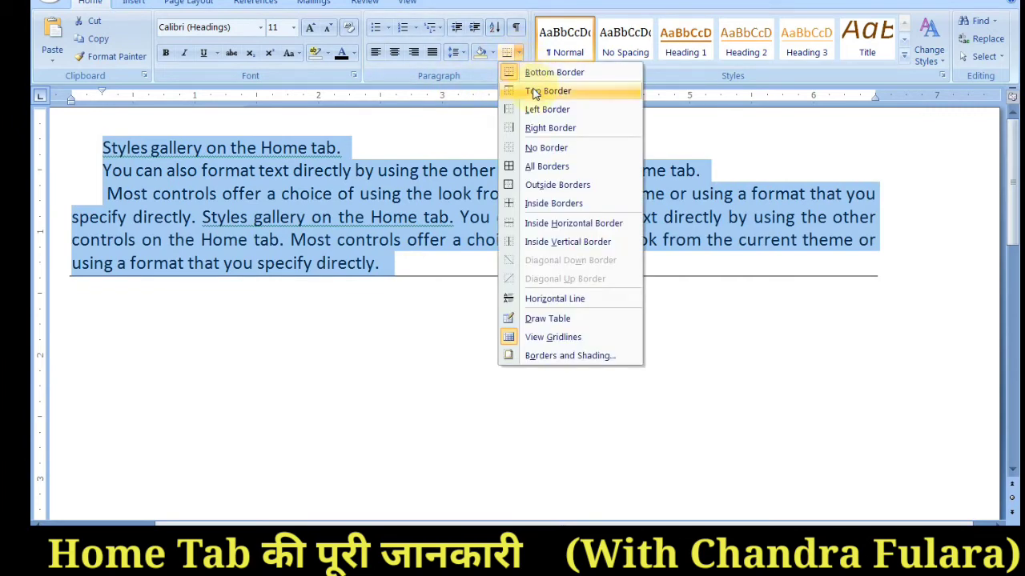
click(536, 91)
click(465, 169)
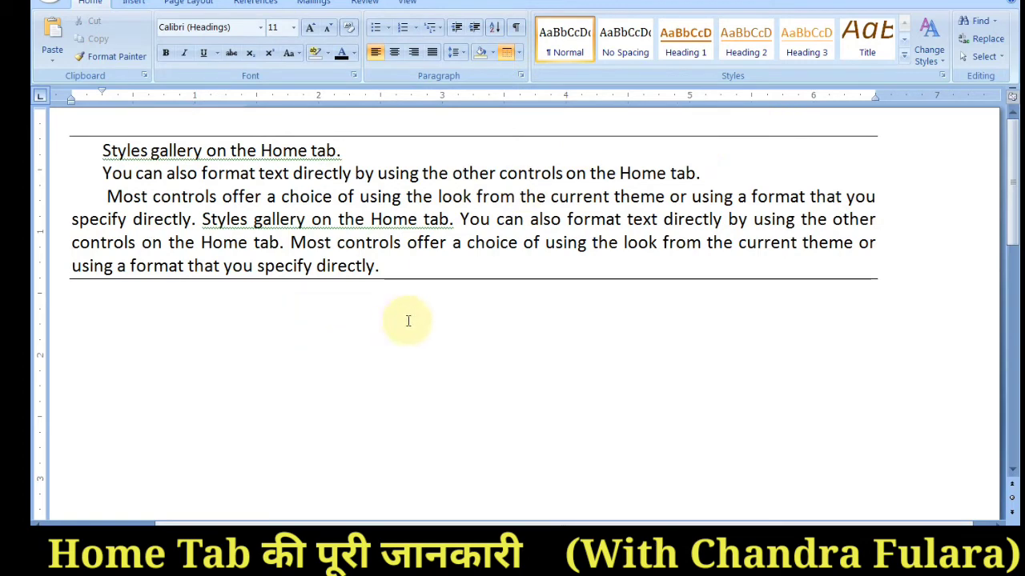
- Add a left border and a right border to the block of three paragraphs
drag(403, 268, 360, 153)
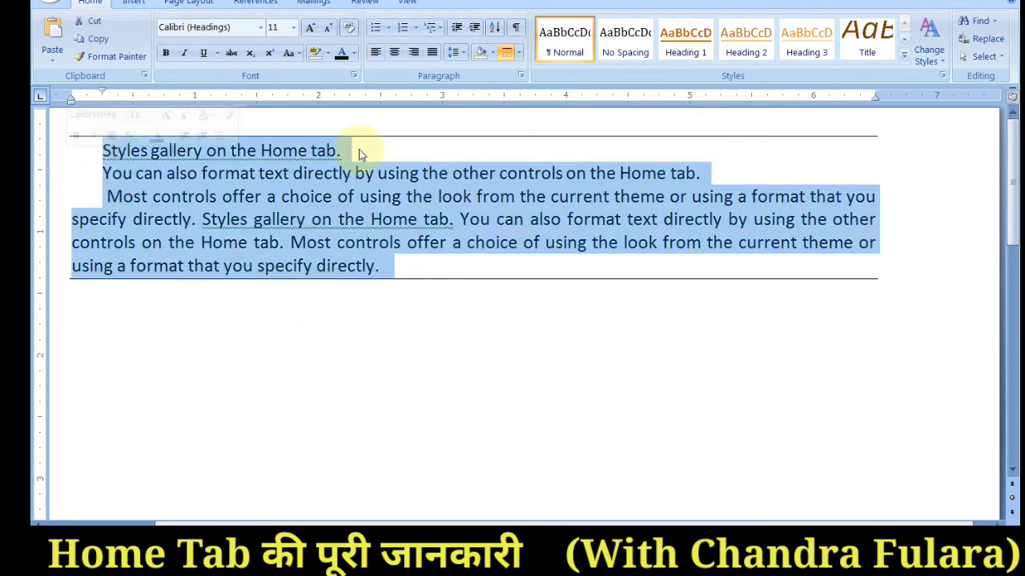
click(519, 53)
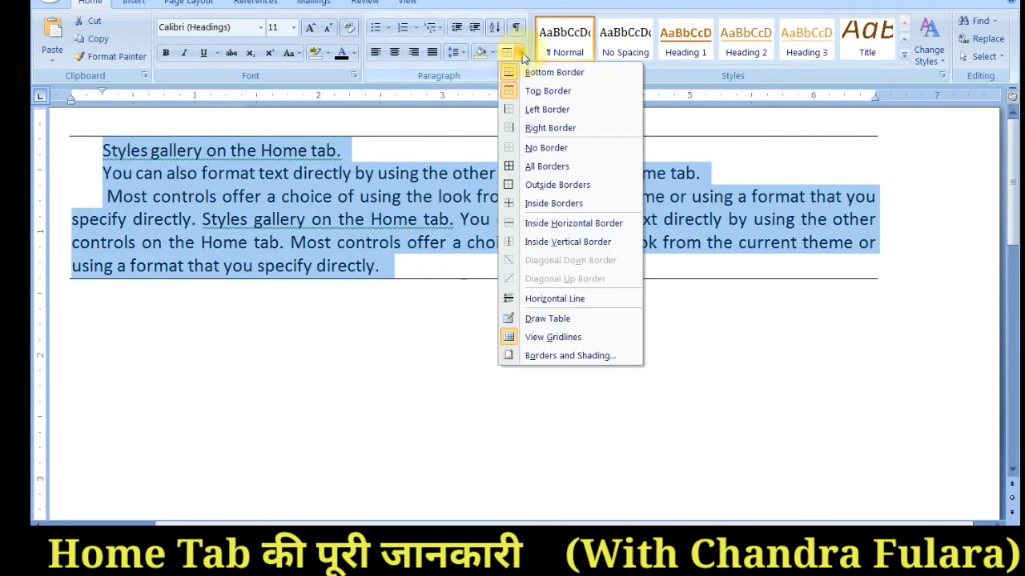
click(551, 110)
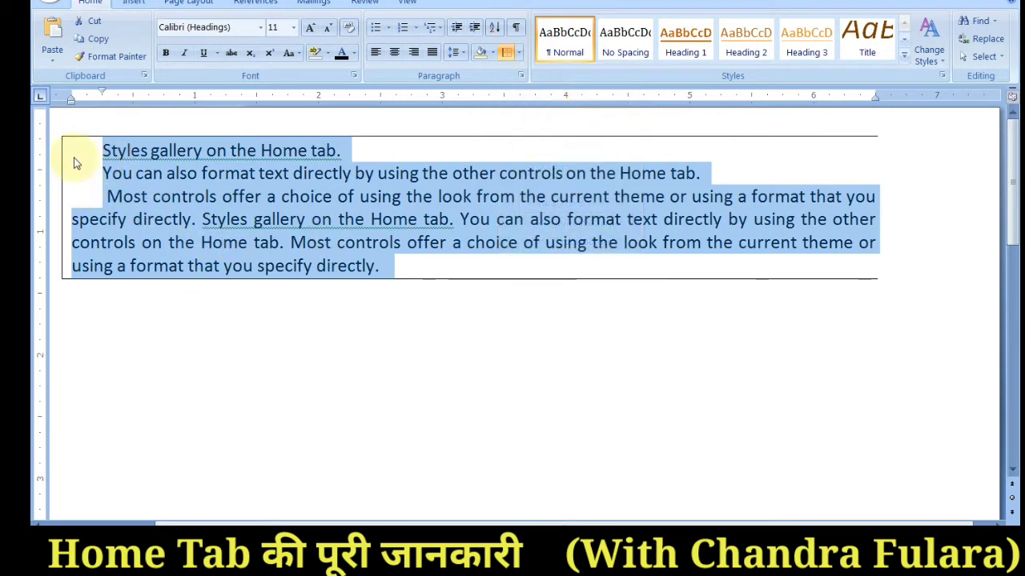
click(75, 227)
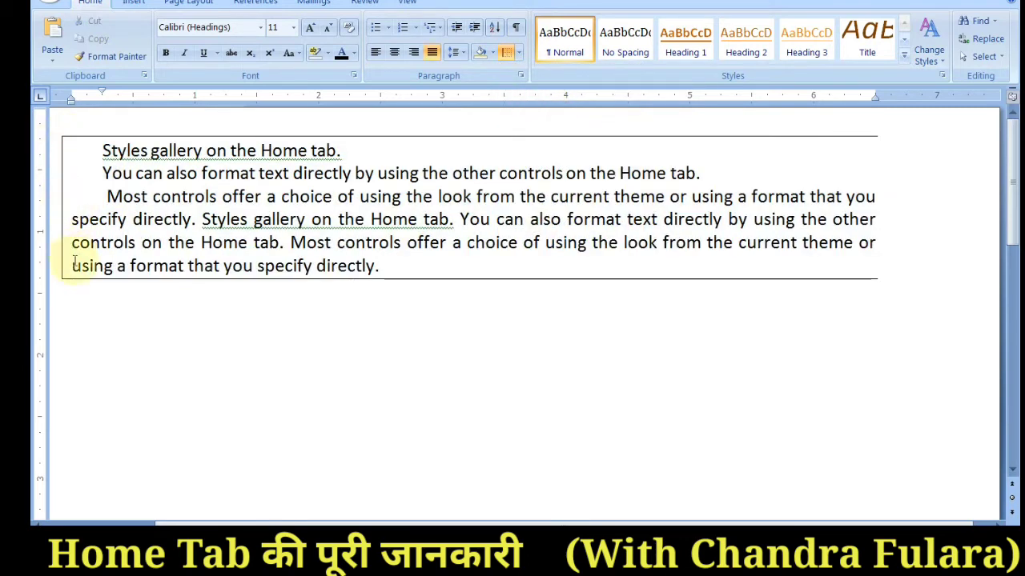
drag(420, 268, 107, 153)
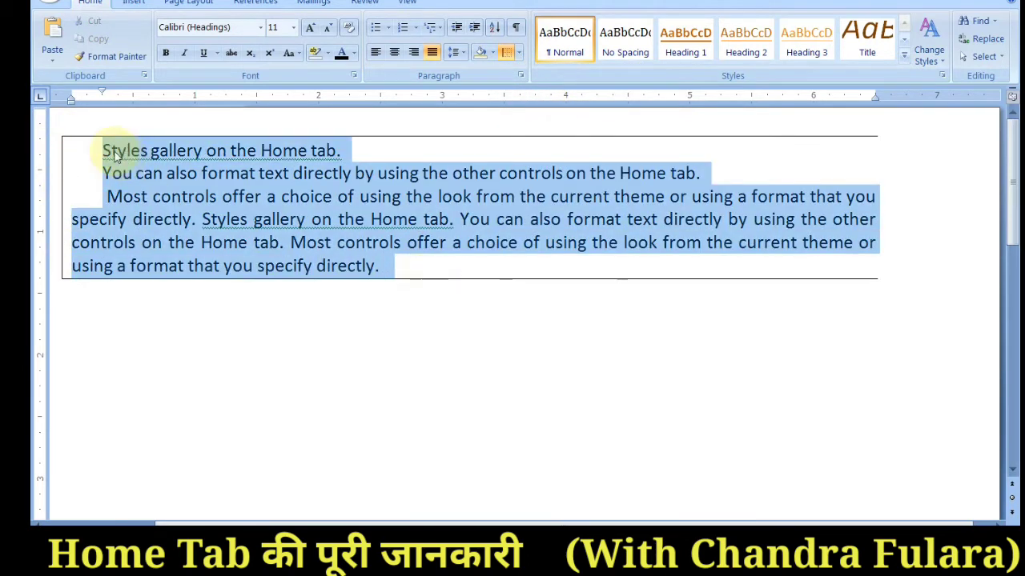
click(518, 52)
click(550, 128)
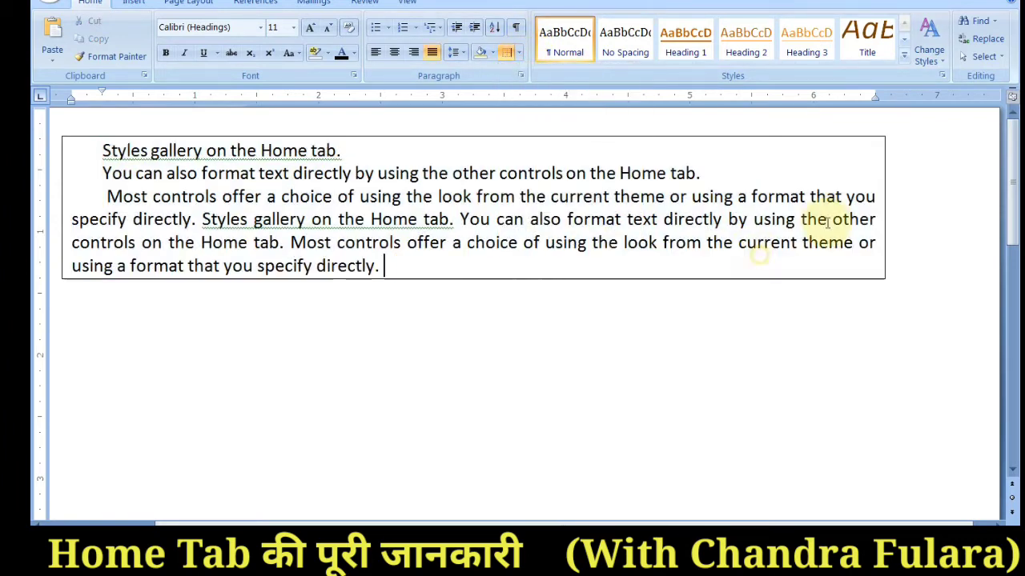
- Remove all borders from the three paragraphs with No Border
drag(402, 268, 112, 152)
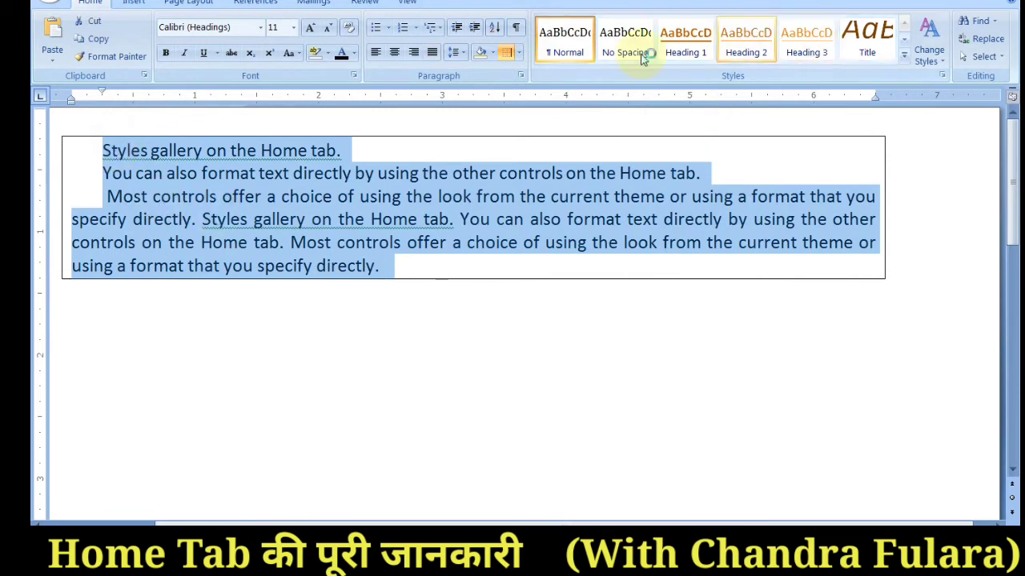
click(518, 58)
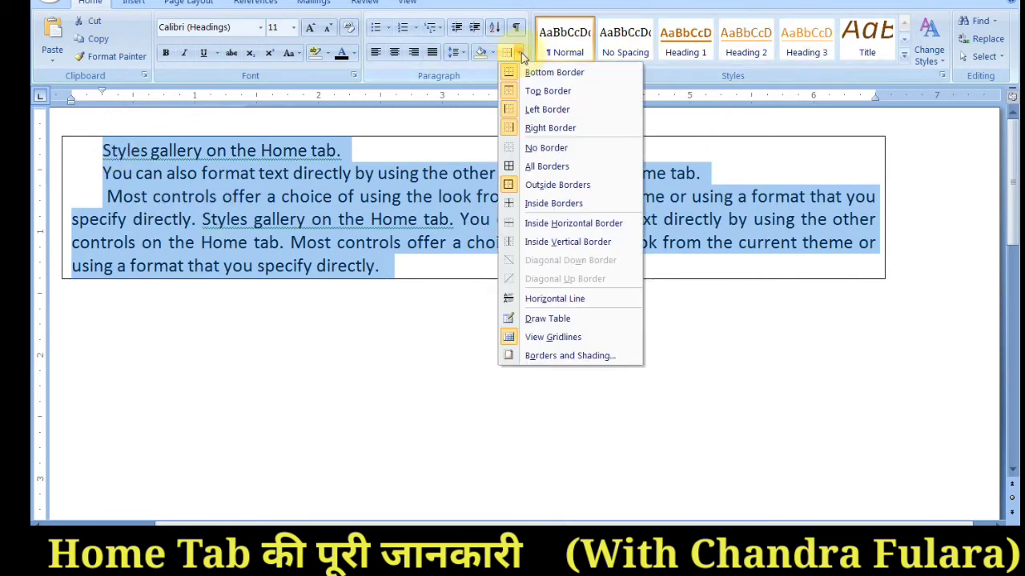
click(536, 149)
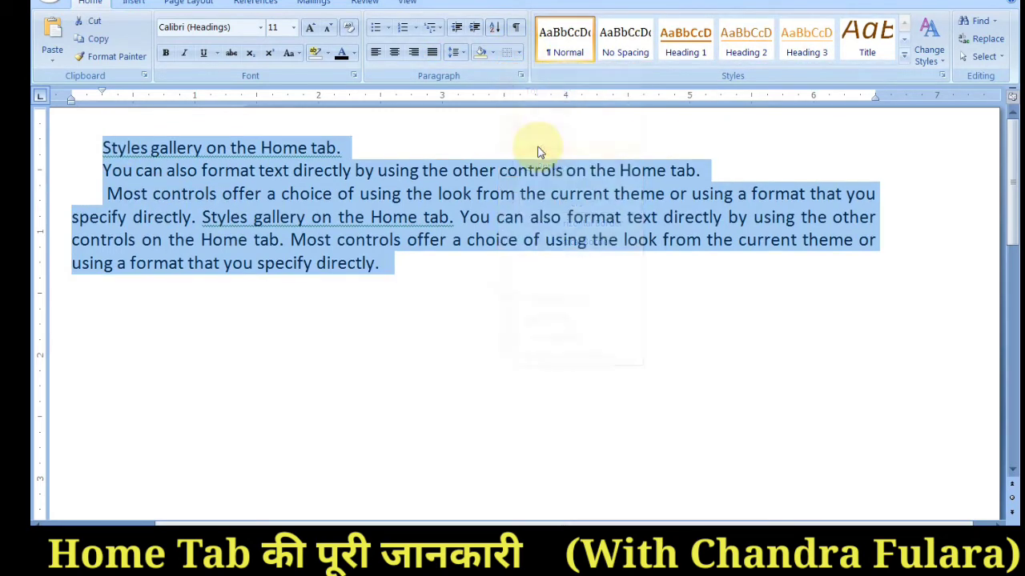
- Apply All Borders to the three paragraphs and remove them again with No Border
click(520, 52)
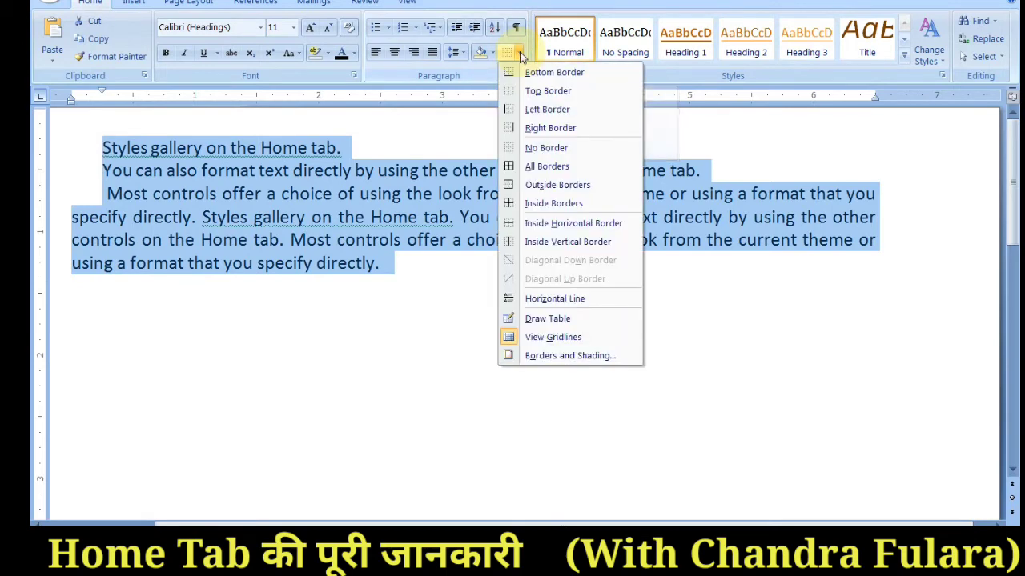
click(547, 167)
click(280, 253)
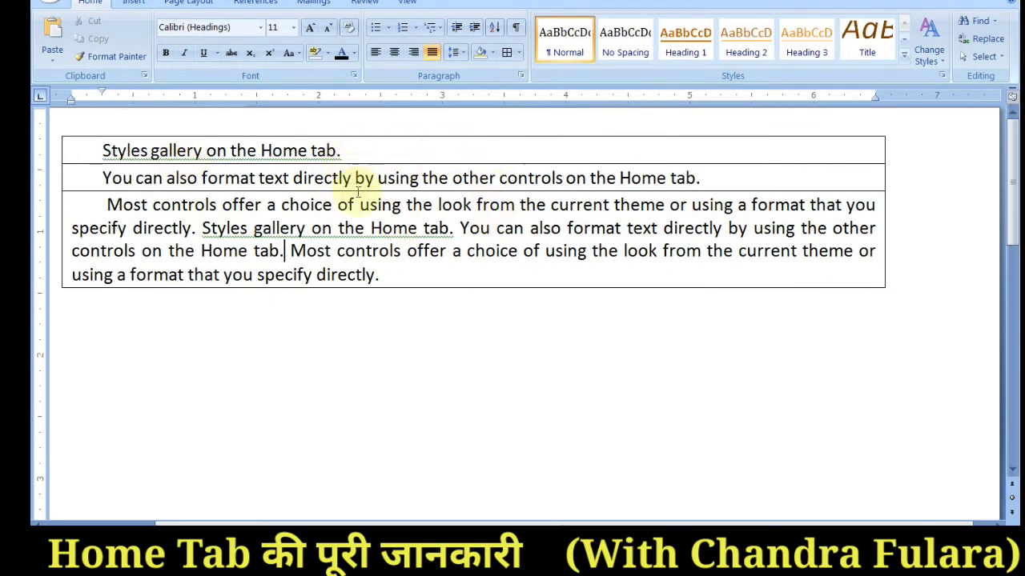
drag(391, 276, 119, 149)
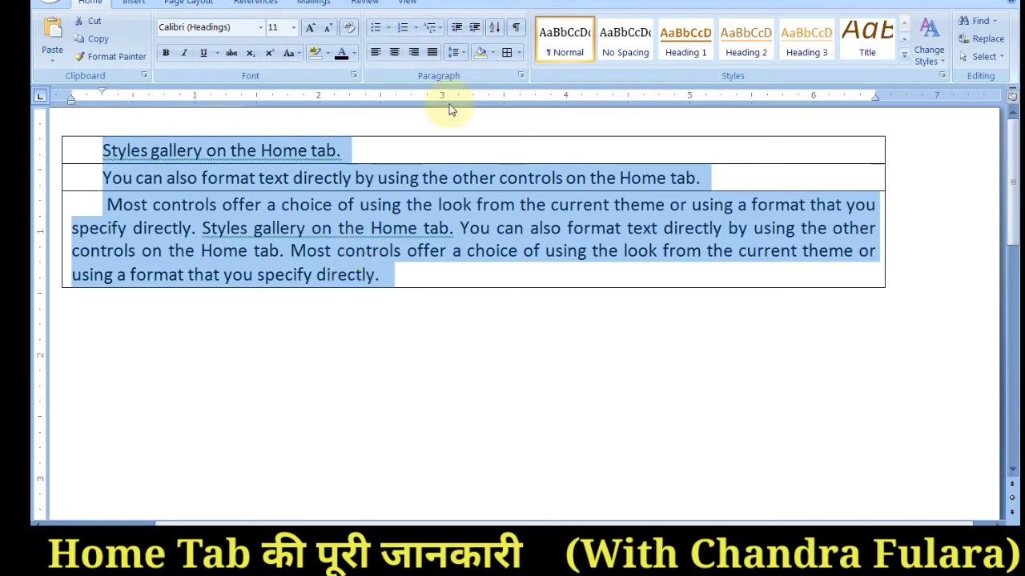
click(519, 52)
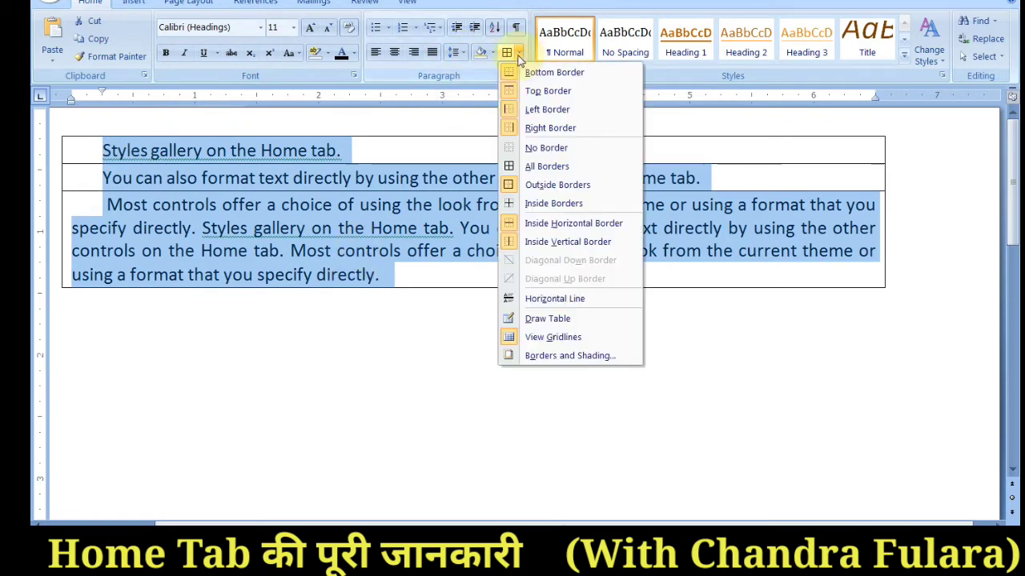
click(530, 149)
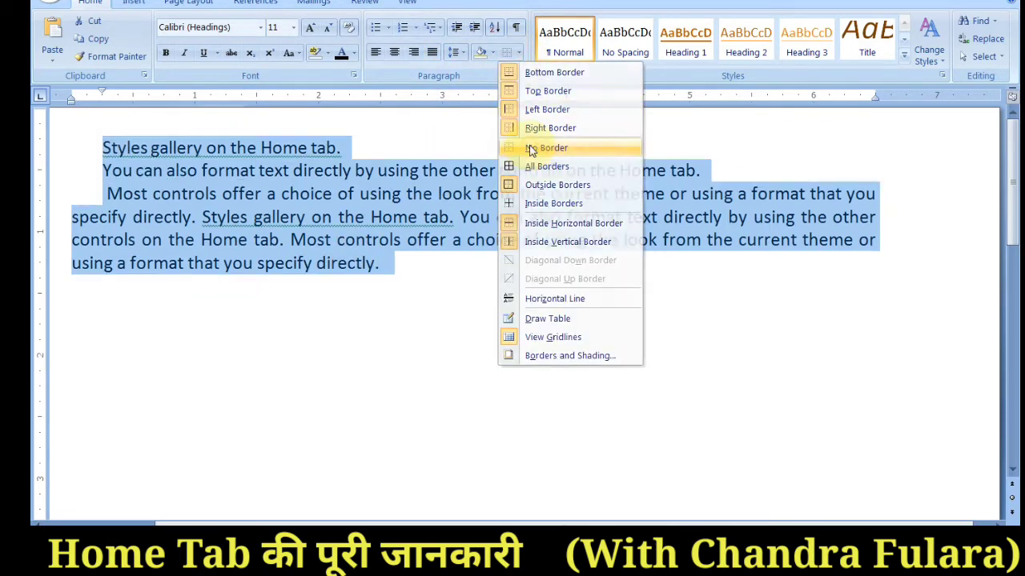
- Apply Outside Borders to the three paragraphs and add Inside Borders between them
click(519, 52)
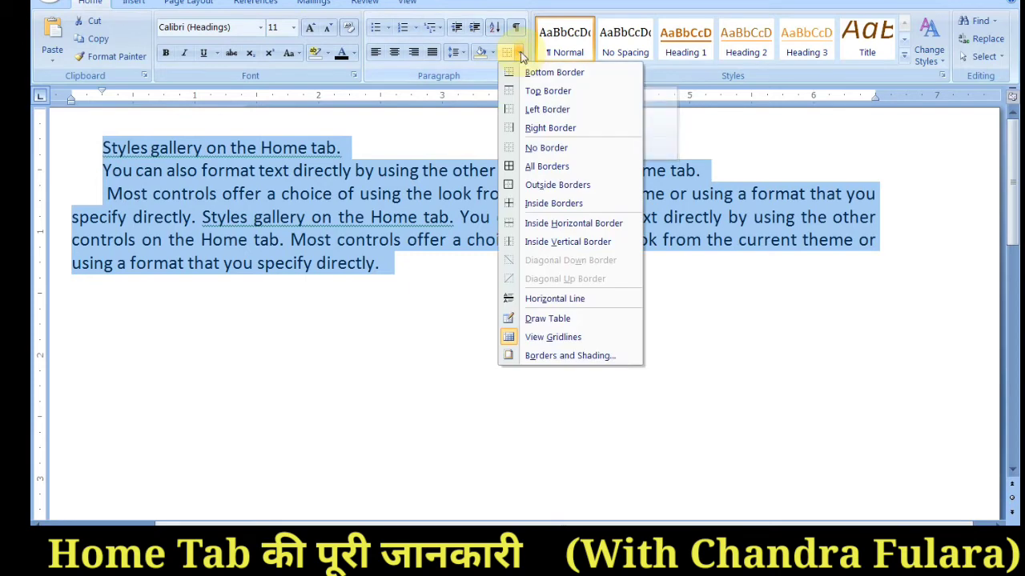
click(538, 191)
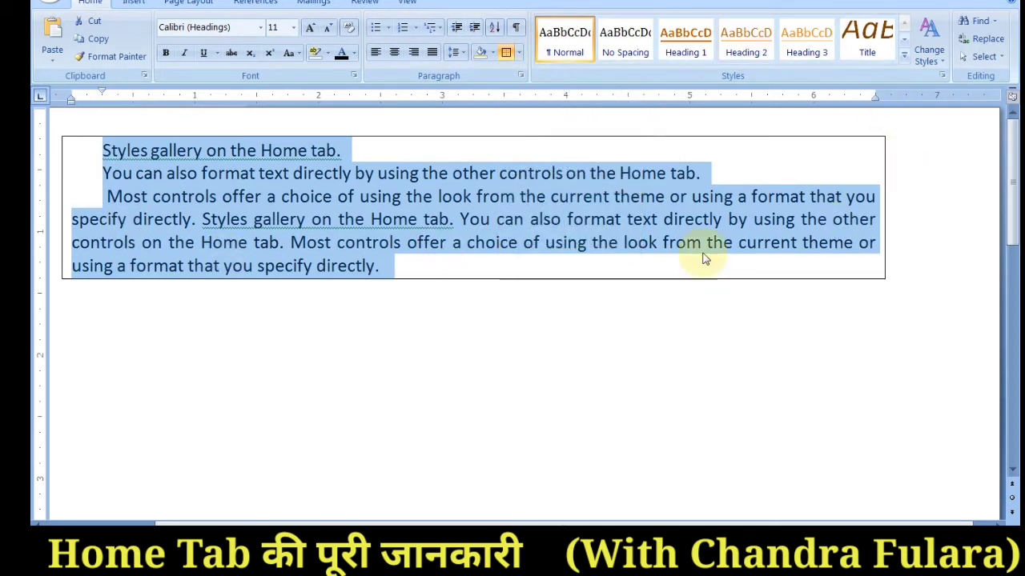
click(664, 243)
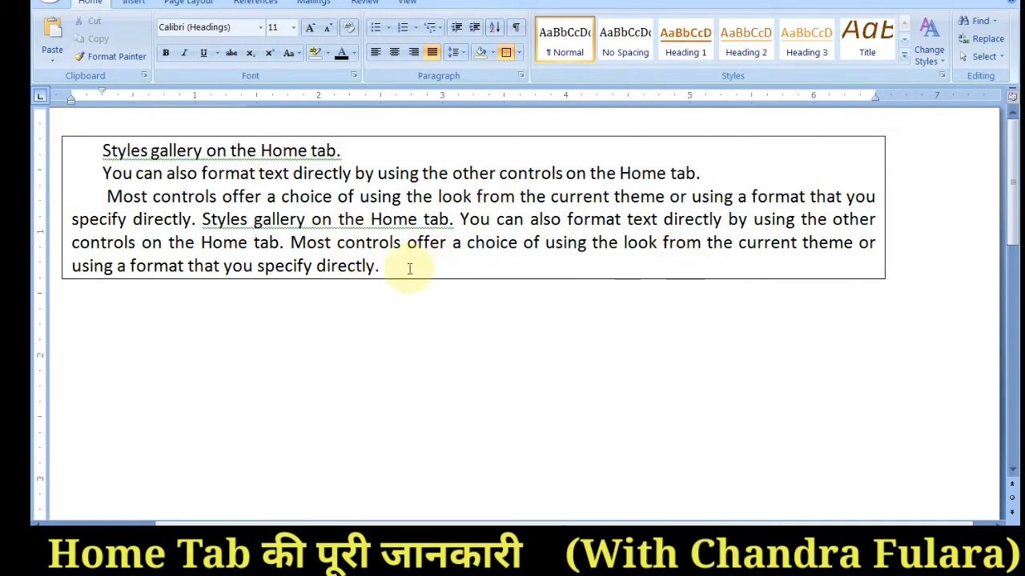
drag(395, 270, 104, 148)
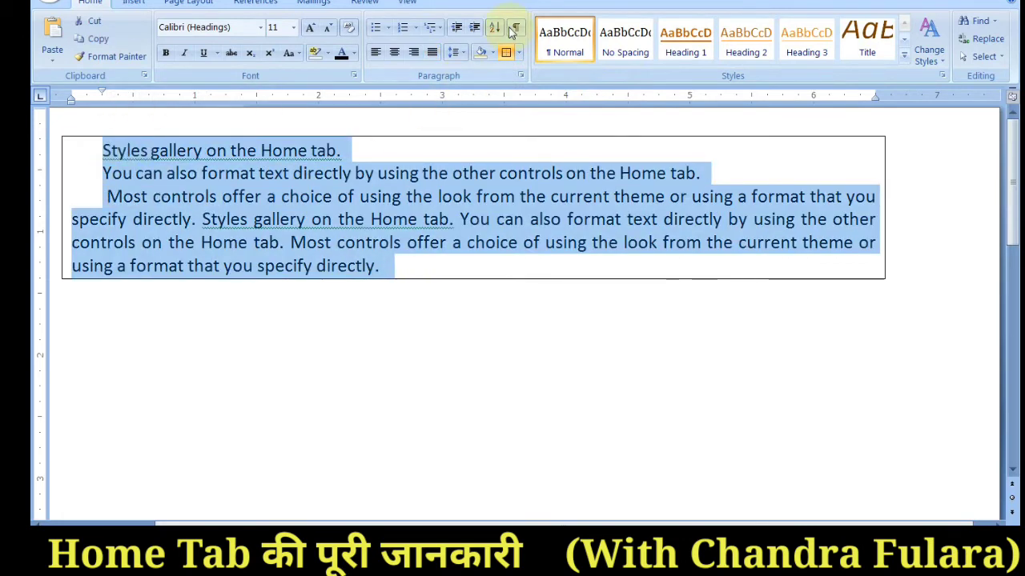
click(519, 52)
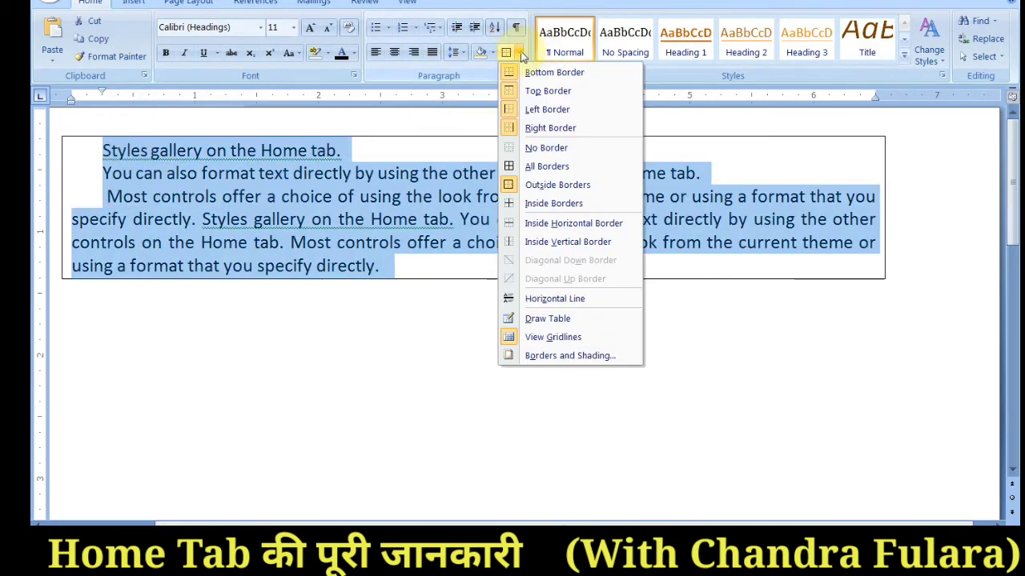
click(550, 207)
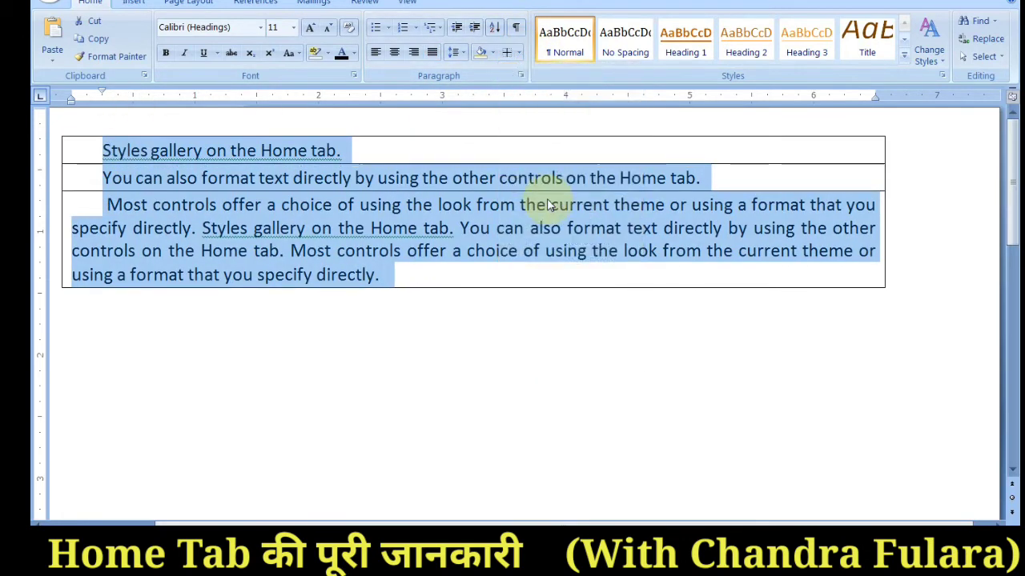
- Clear all borders with No Border and apply only Inside Borders to the three paragraphs
click(519, 54)
click(546, 147)
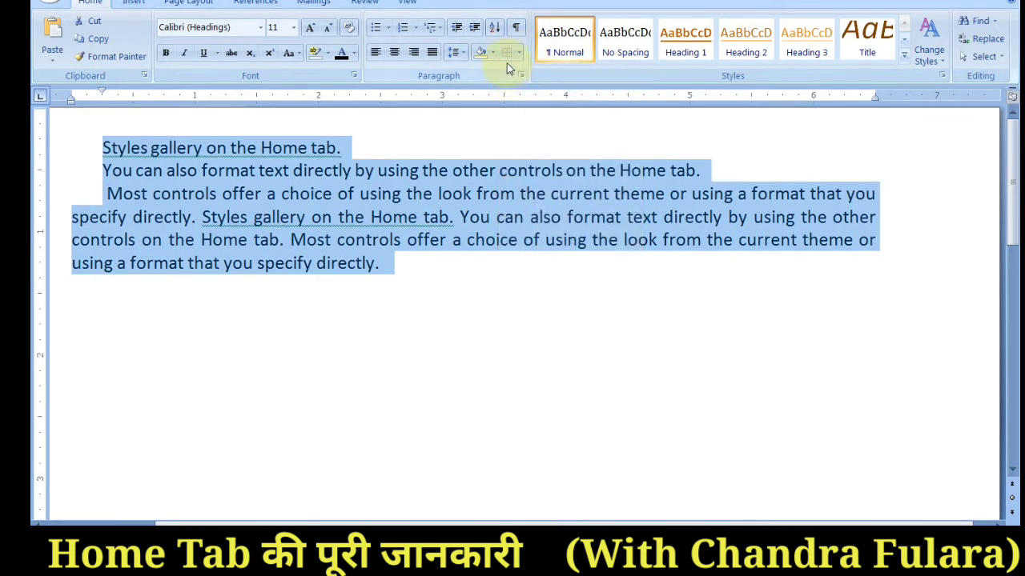
click(518, 54)
click(552, 203)
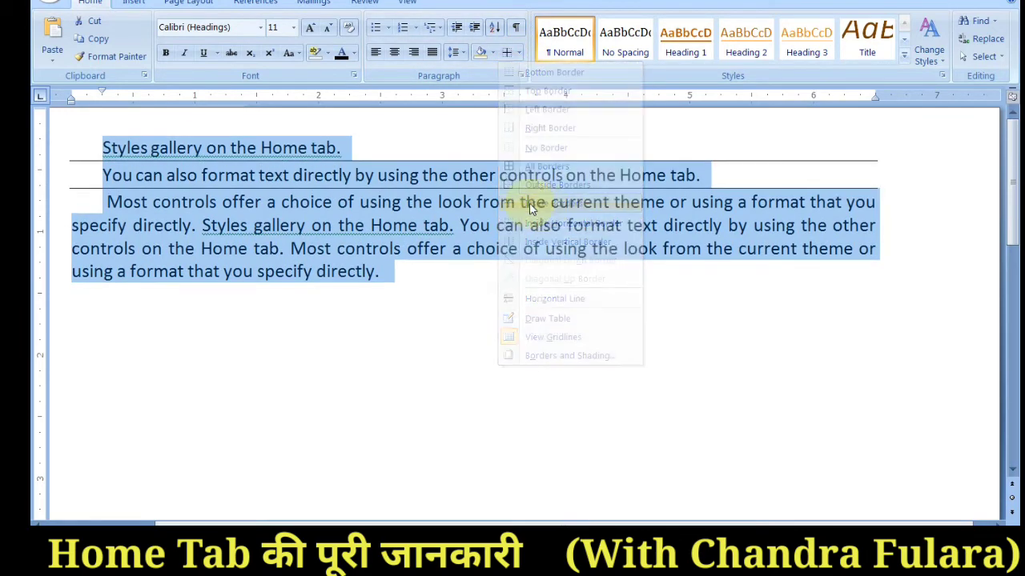
click(367, 296)
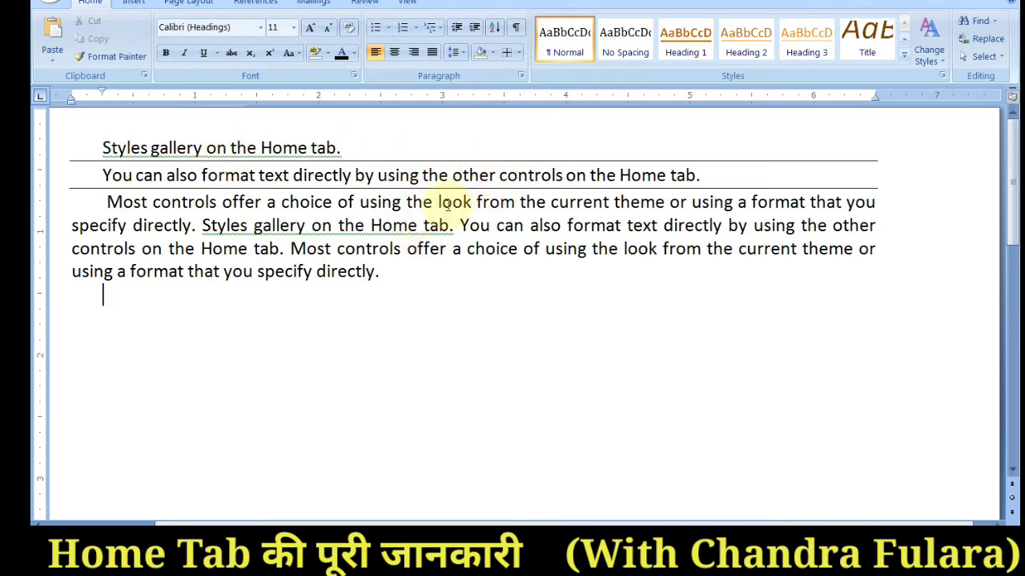
- Remove the inside borders from the three paragraphs with No Border and deselect the text
drag(400, 276, 55, 142)
click(516, 52)
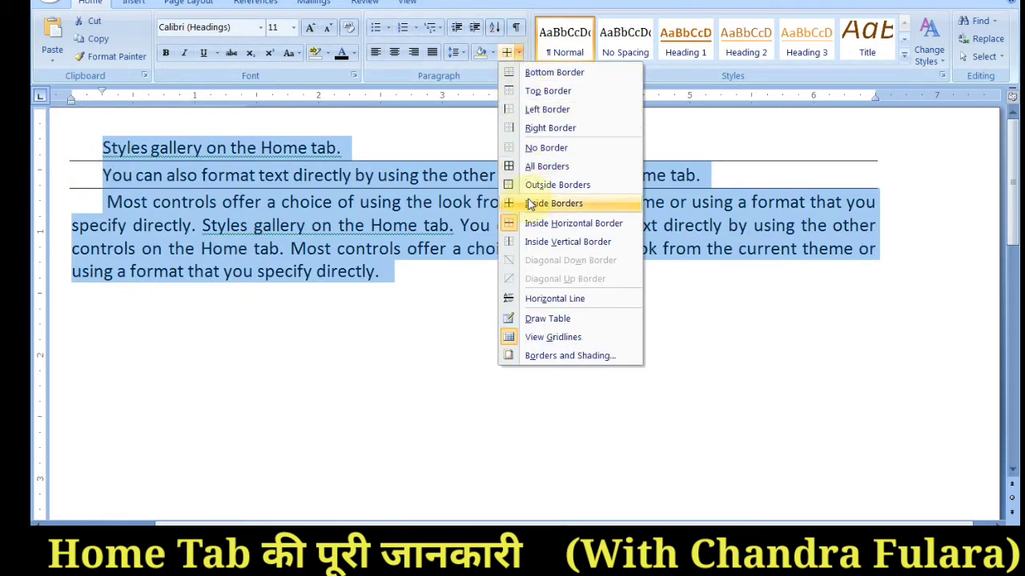
click(540, 153)
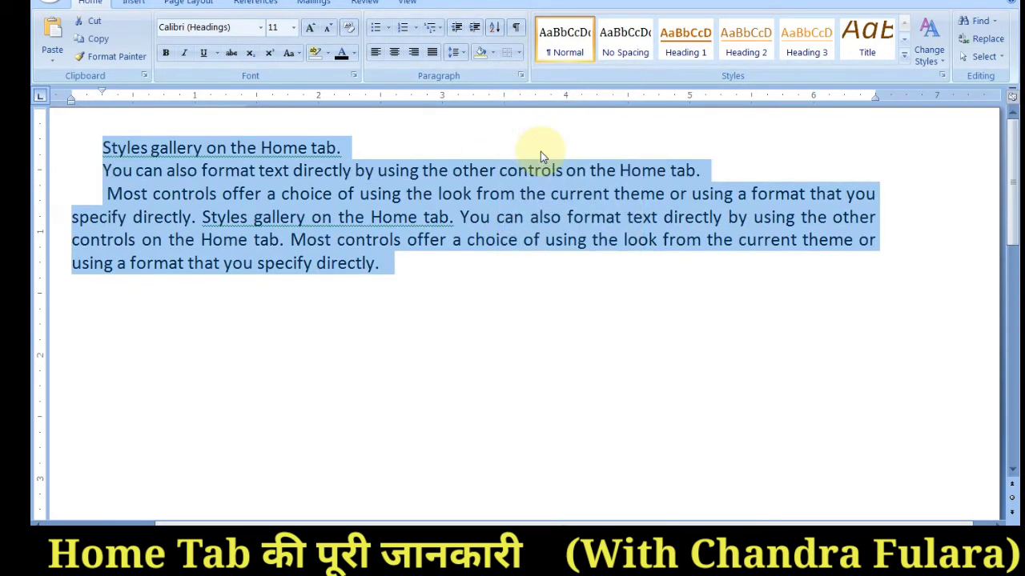
click(518, 52)
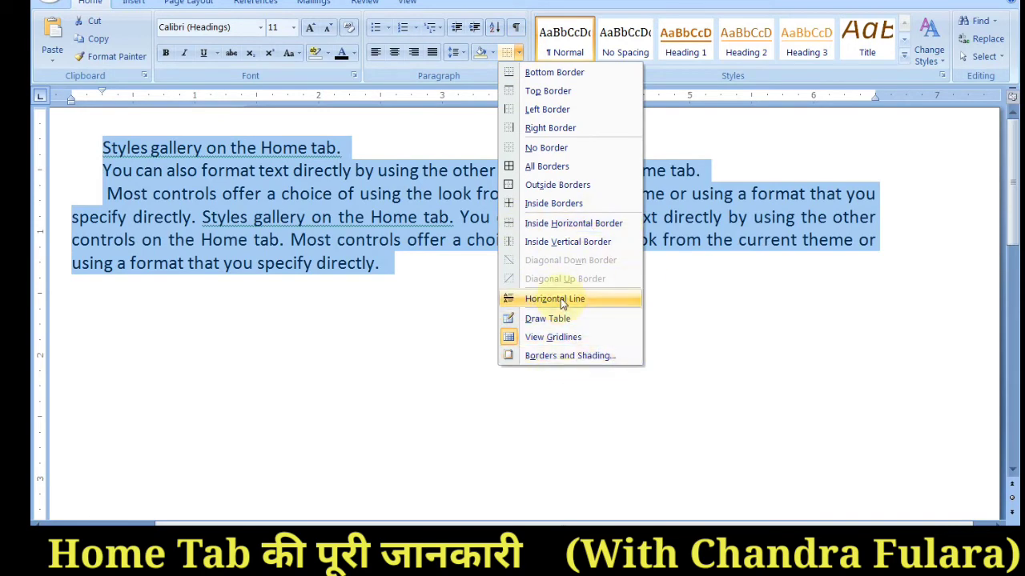
click(439, 299)
click(438, 299)
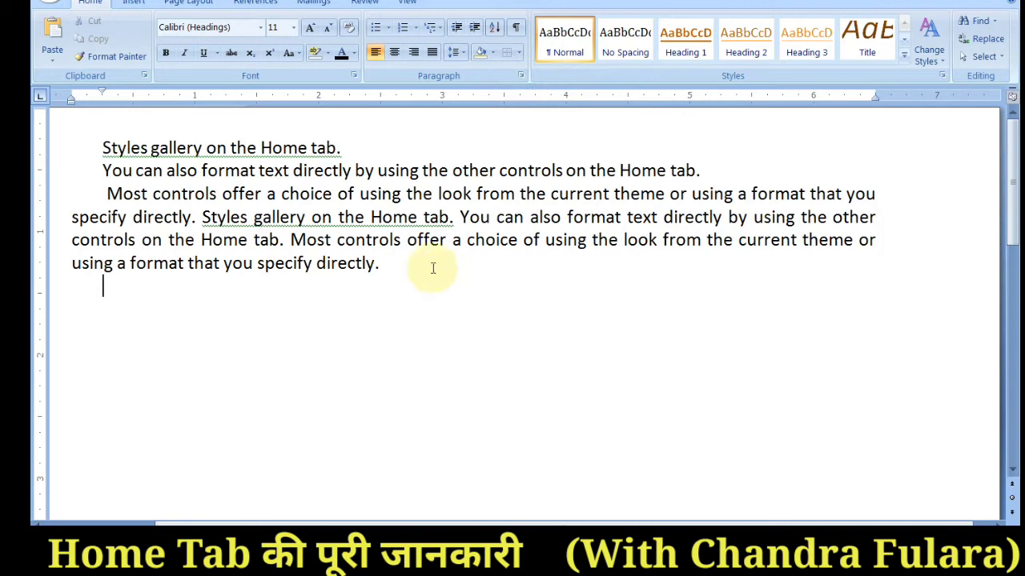
- Apply the Heading 3 style to the first line, "Styles gallery on the Home tab.", and return it to Normal
click(392, 217)
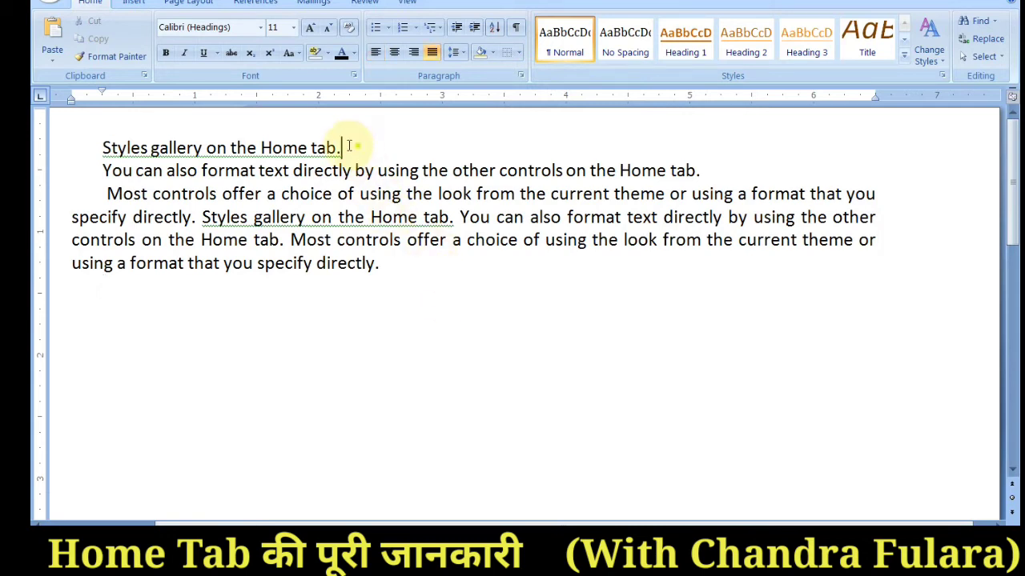
drag(347, 144, 45, 152)
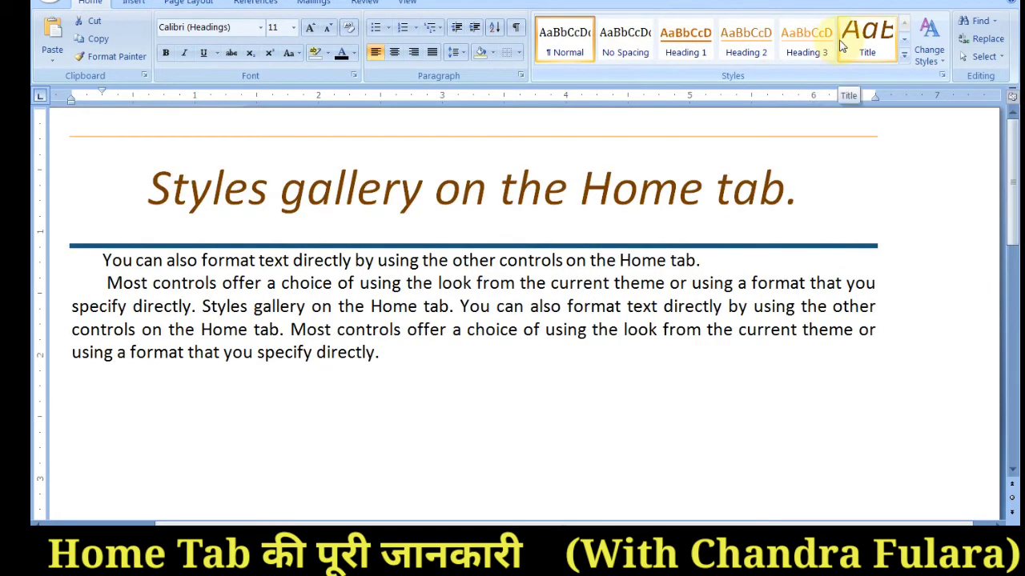
click(806, 44)
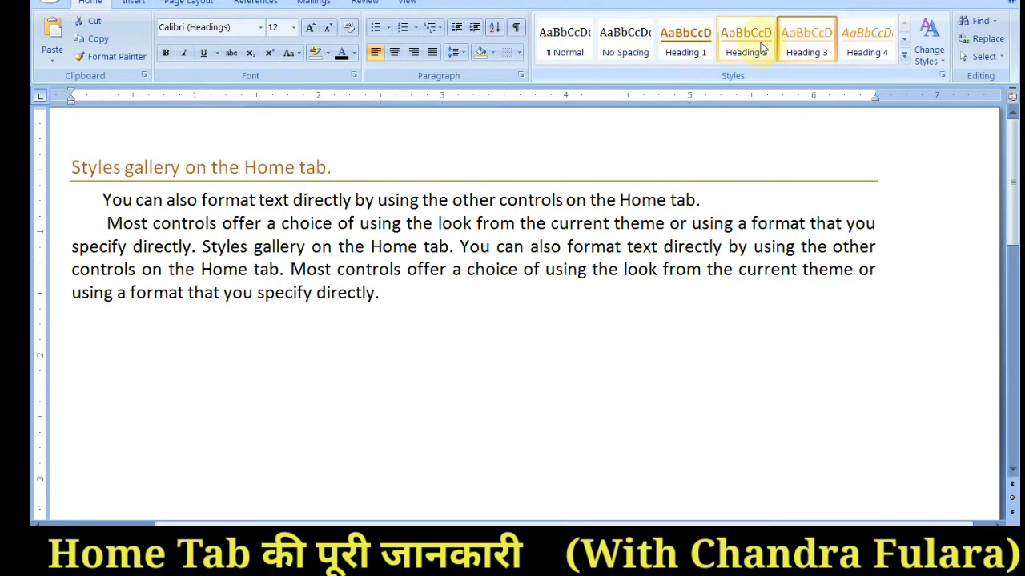
click(565, 44)
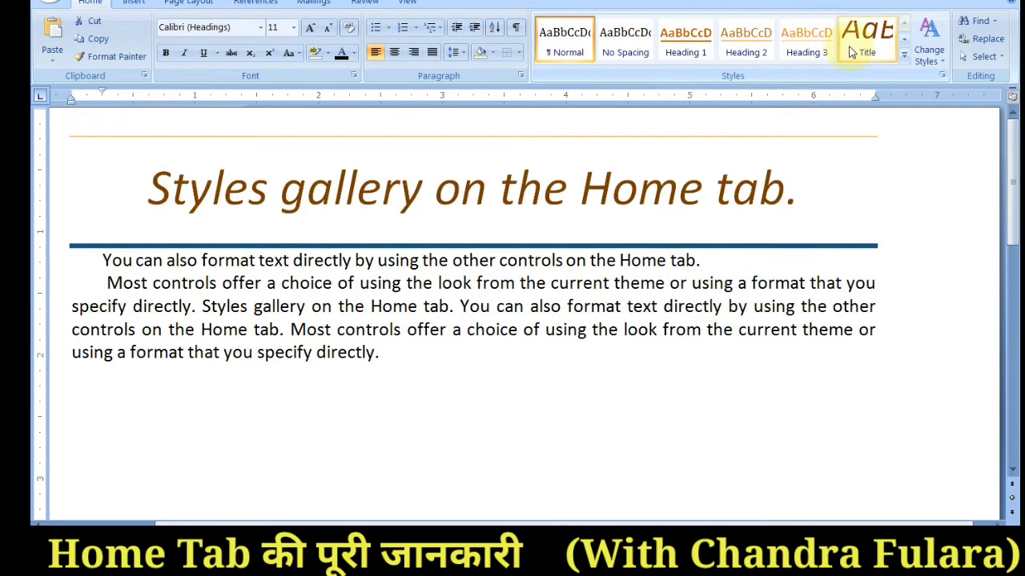
- Preview the full set of quick styles on the first line without applying one
click(905, 59)
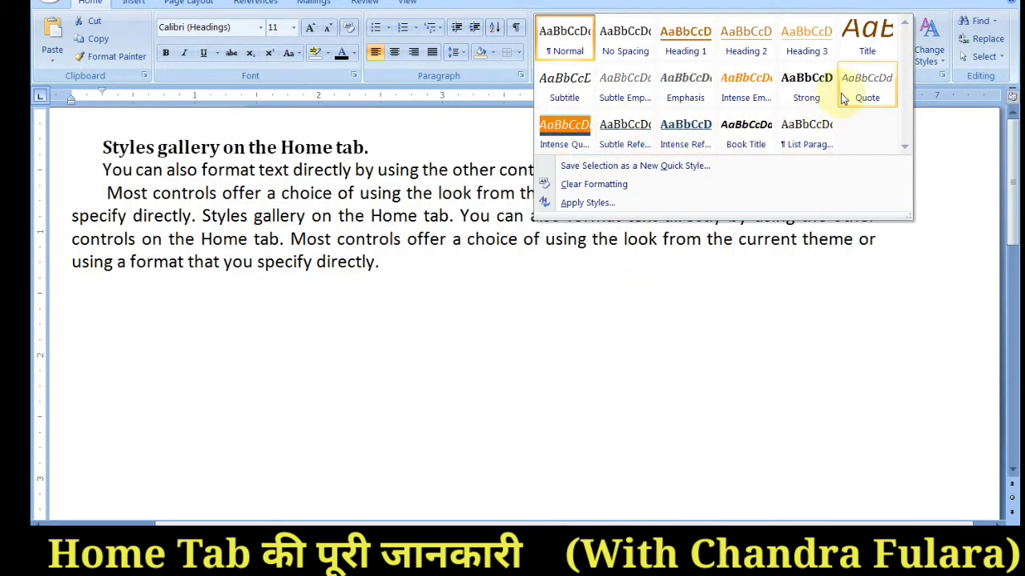
click(777, 259)
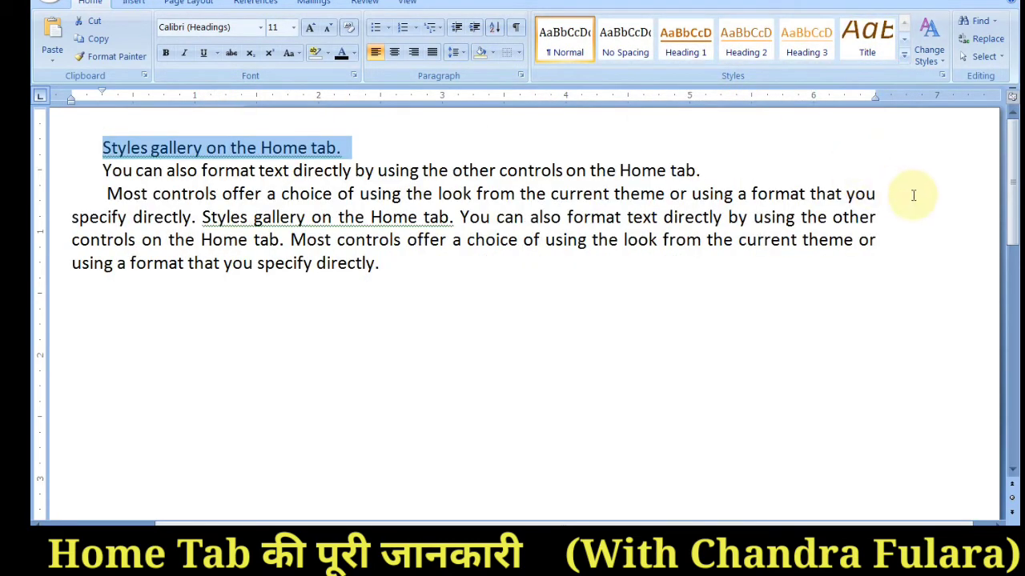
click(656, 194)
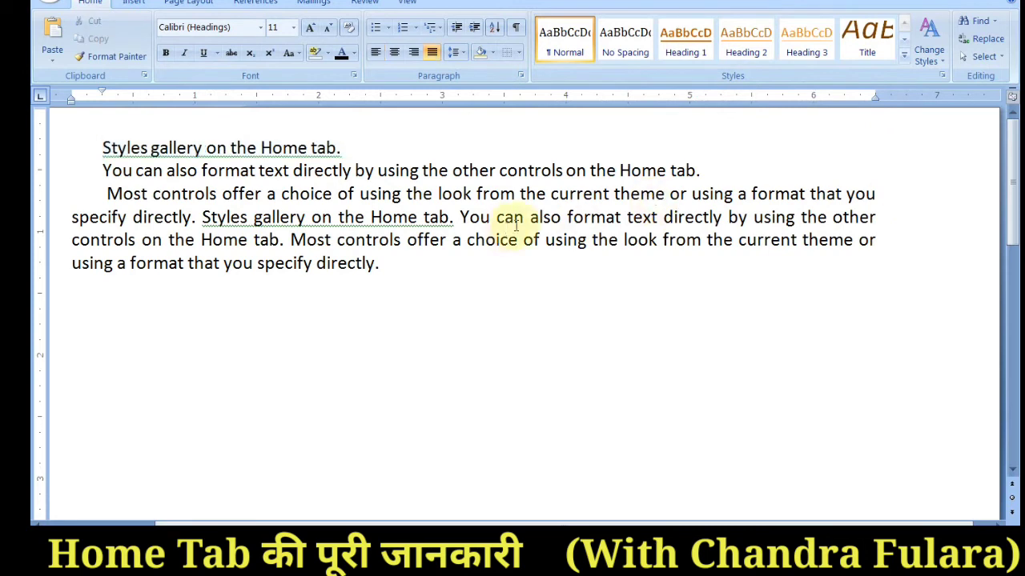
- Search the document for "gallery" and highlight all matches, keeping the Find and Replace dialog below the text
click(978, 24)
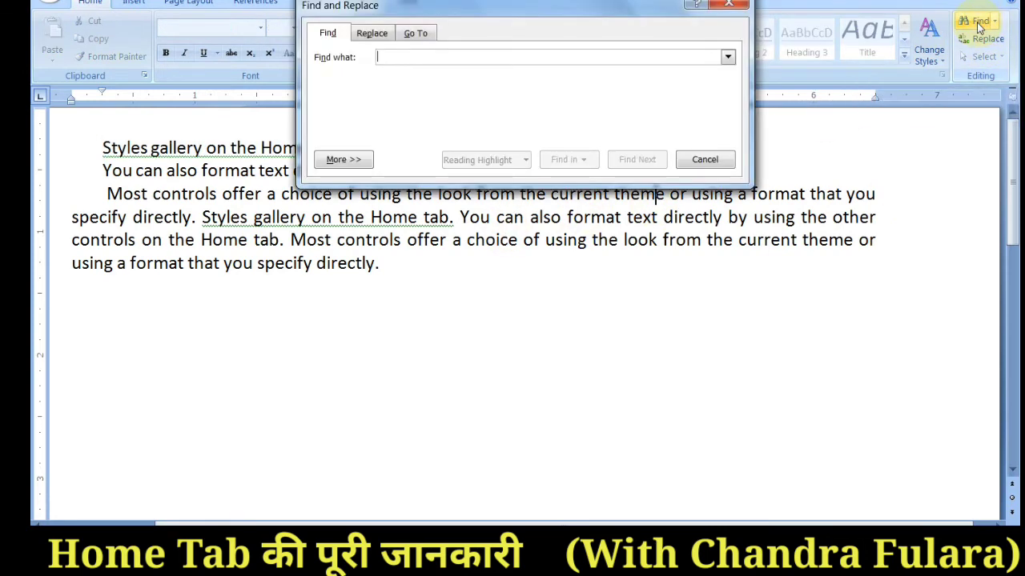
drag(574, 10, 600, 300)
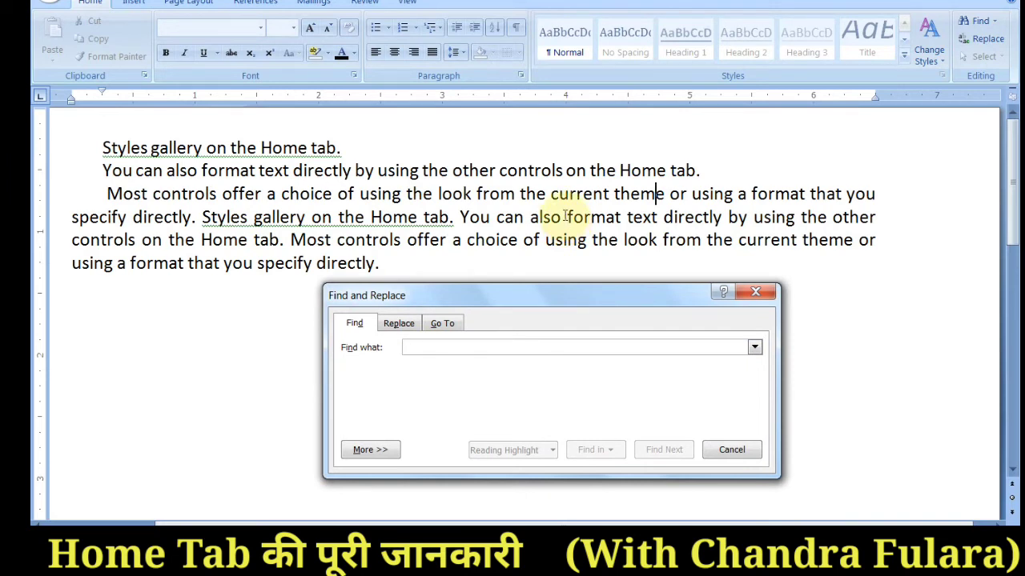
text(gallery)
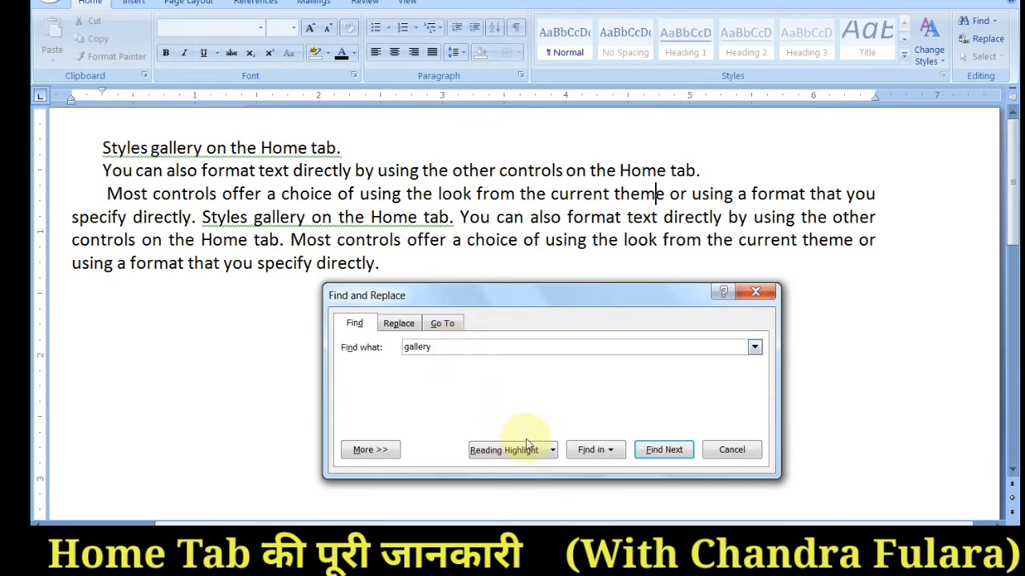
click(553, 451)
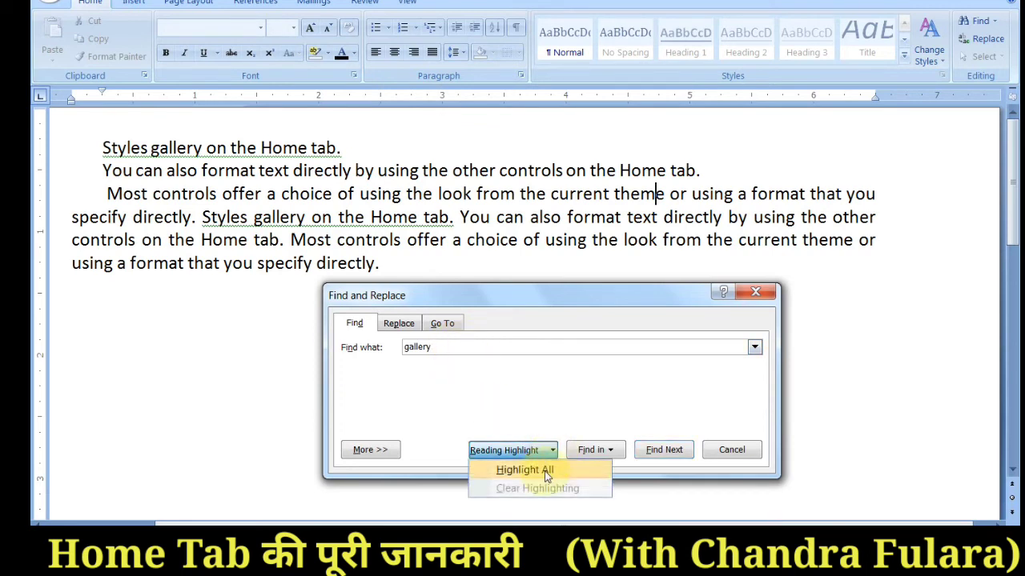
click(547, 472)
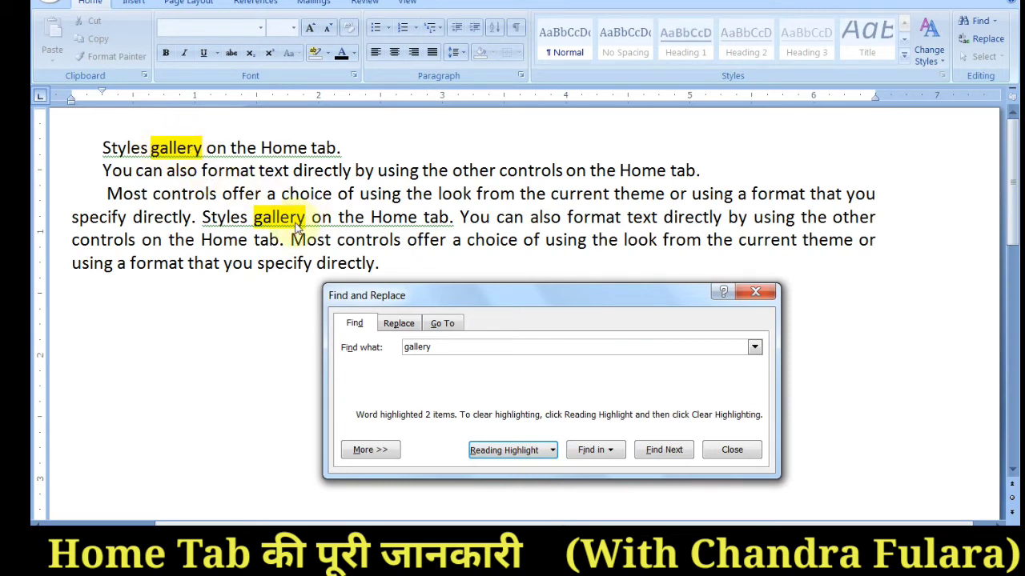
- Clear the reading highlight and select every match of "gallery" in the main document
click(550, 450)
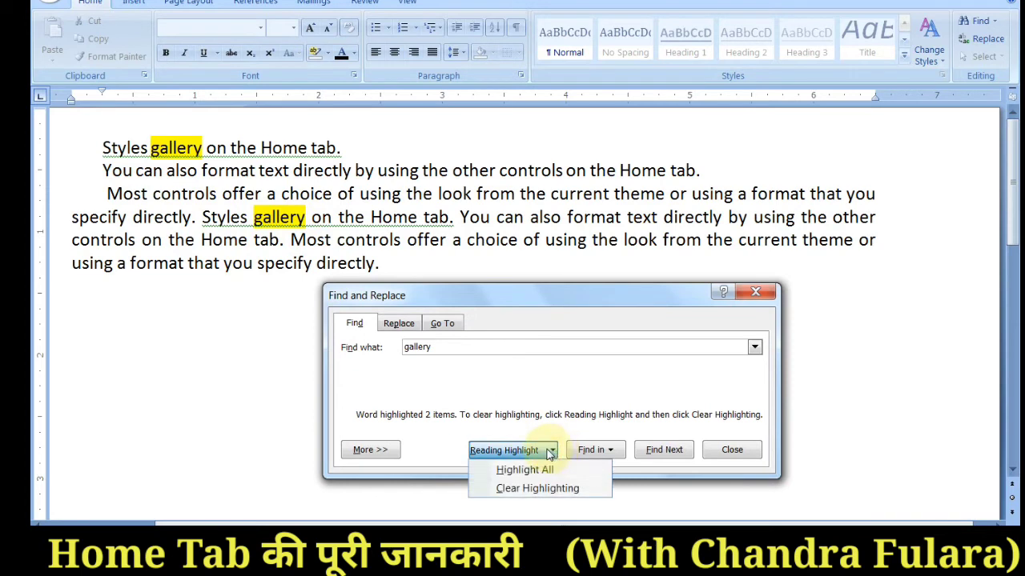
click(537, 489)
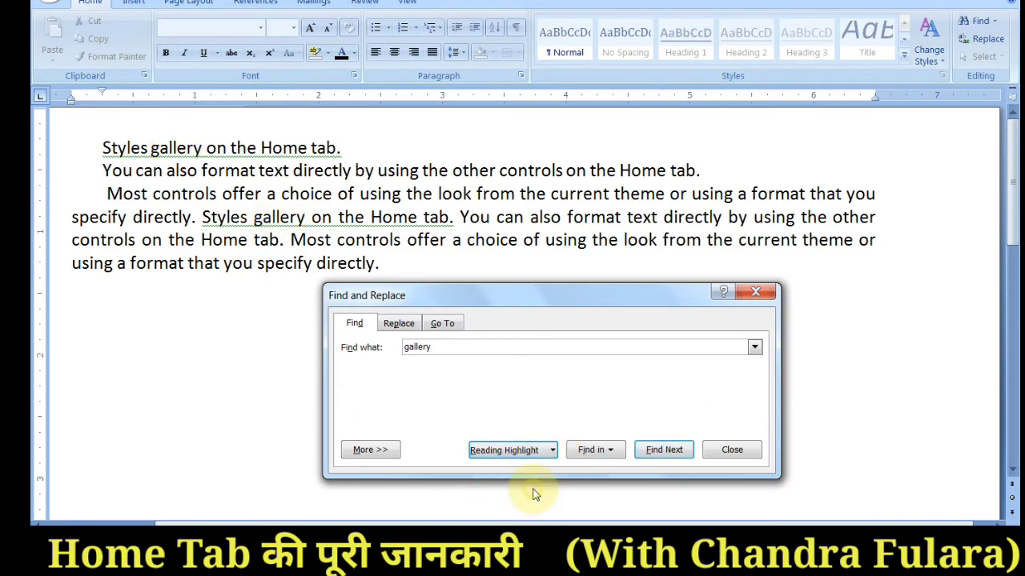
click(608, 452)
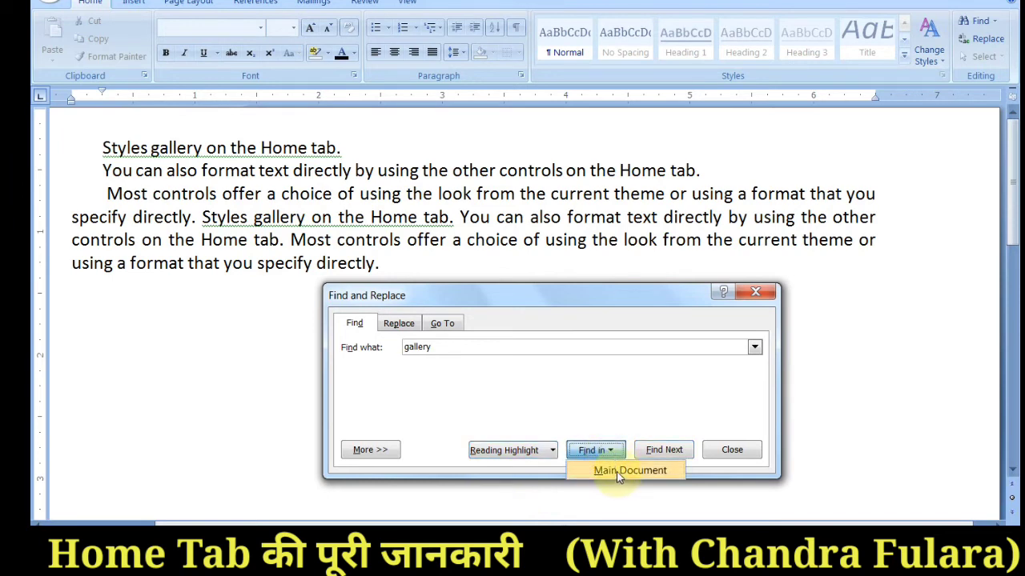
click(618, 473)
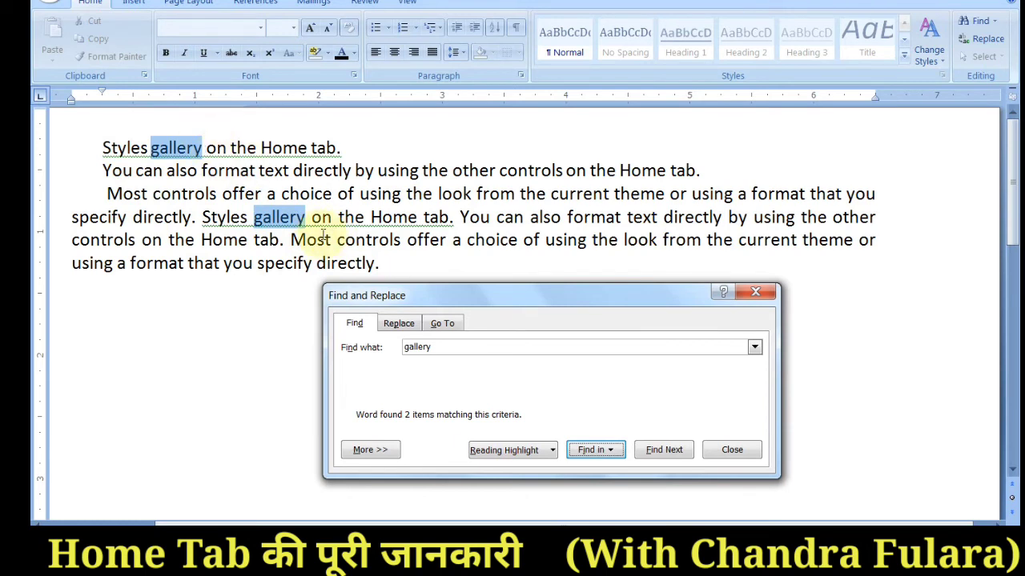
click(592, 450)
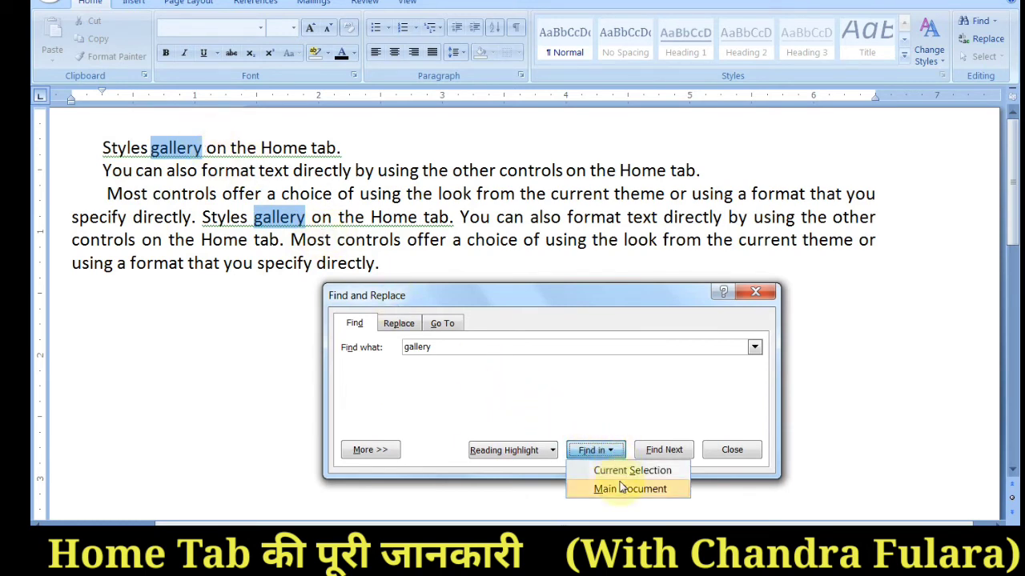
- Find all occurrences of "gallery" in the main document, and step through the matches individually from the start of the first line
click(621, 489)
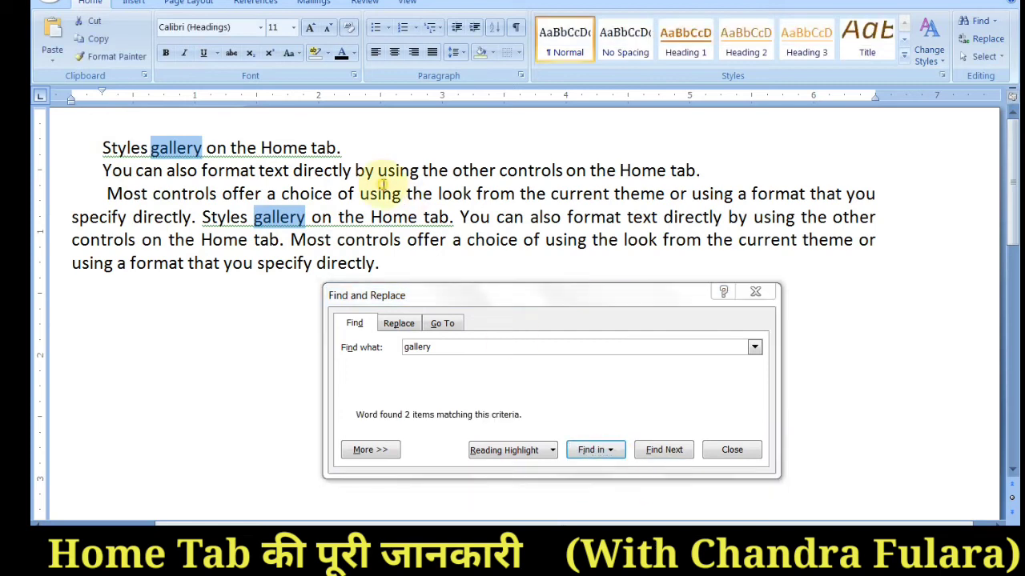
click(102, 148)
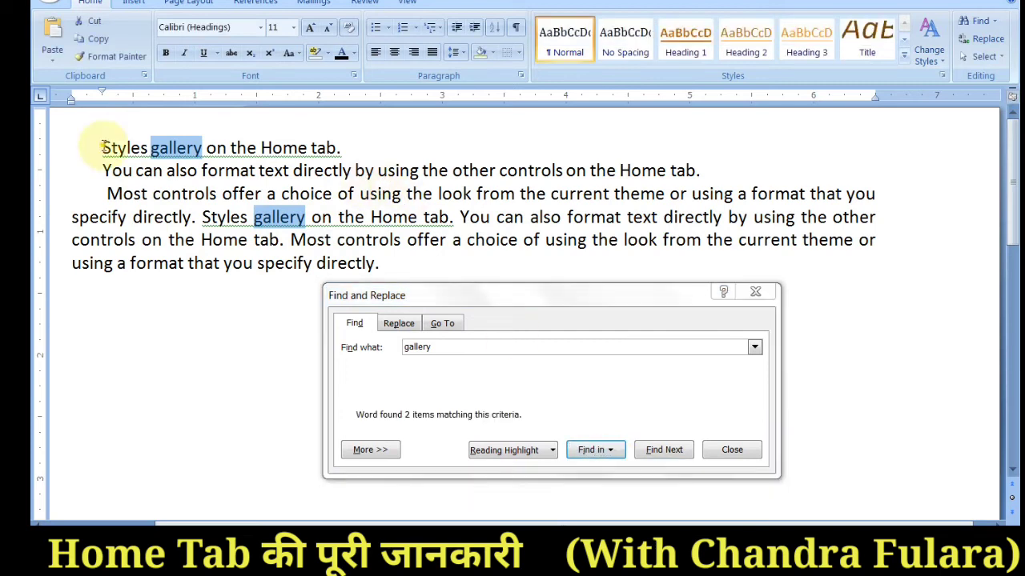
click(682, 455)
click(683, 454)
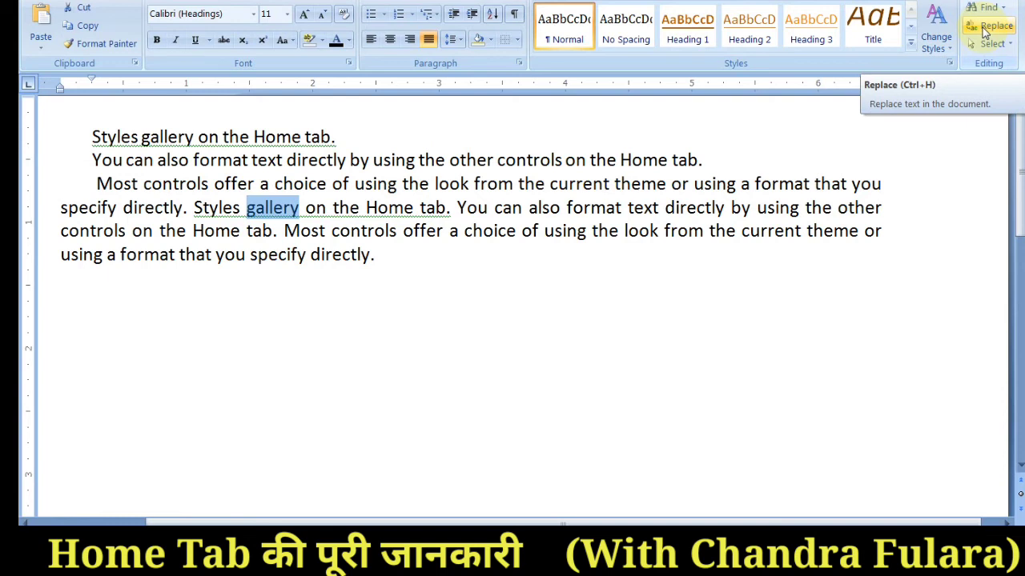
- Replace "gallery" with "prabhav computers" in the first line, and replace all remaining occurrences, keeping the Find and Replace dialog below the text
click(990, 26)
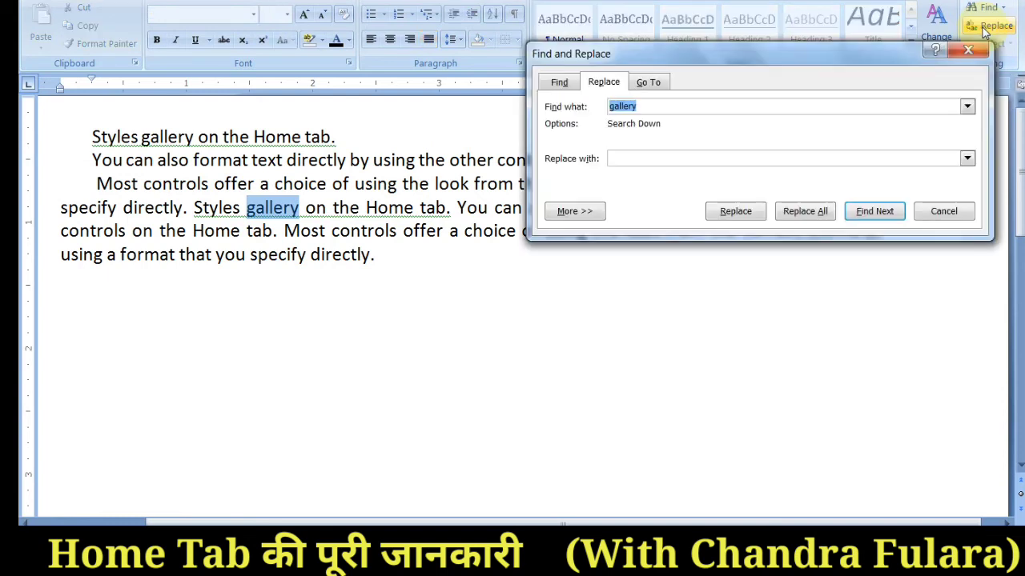
click(642, 159)
drag(674, 66, 393, 312)
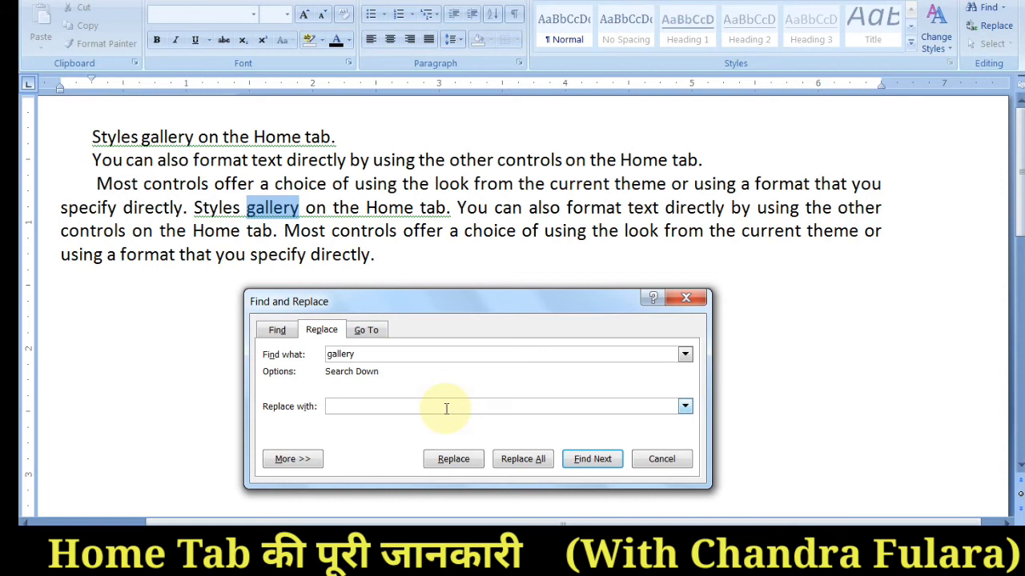
text(prabhav computers)
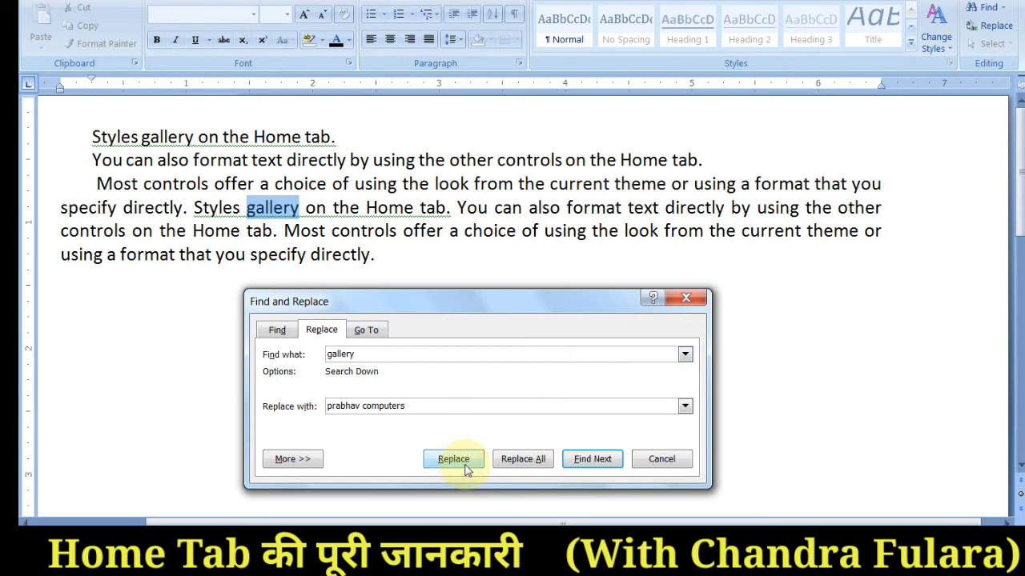
click(93, 137)
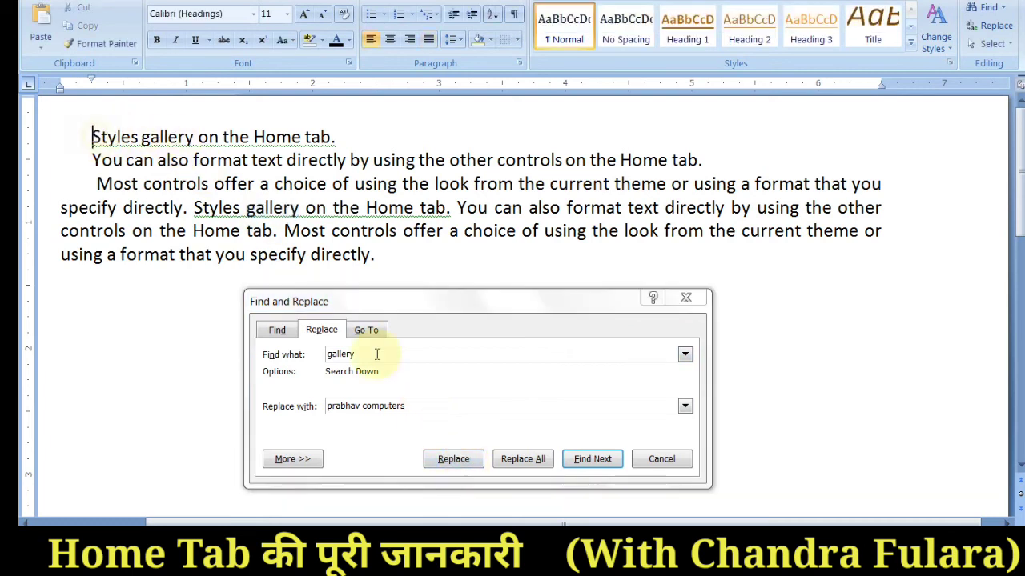
click(457, 459)
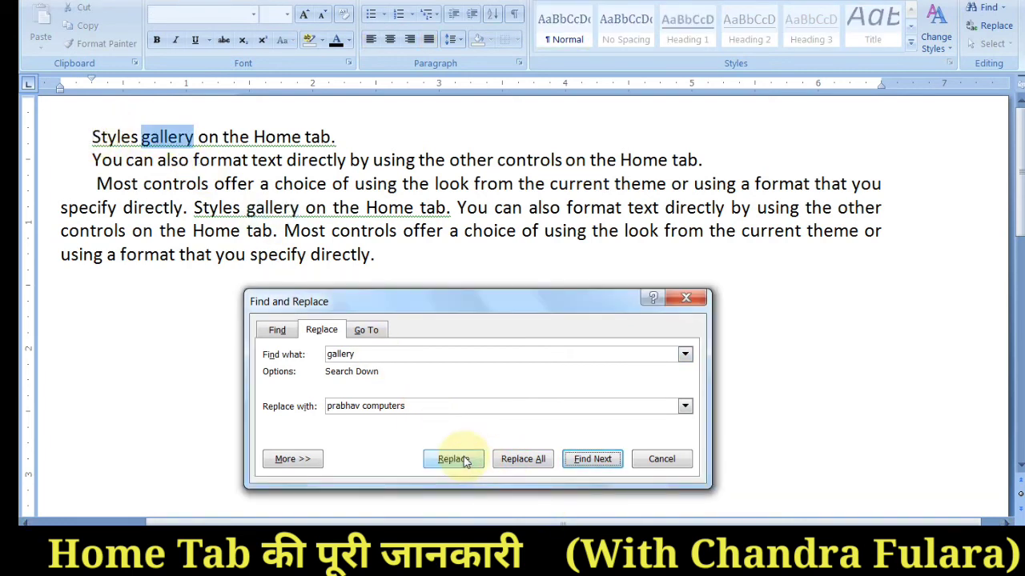
click(465, 460)
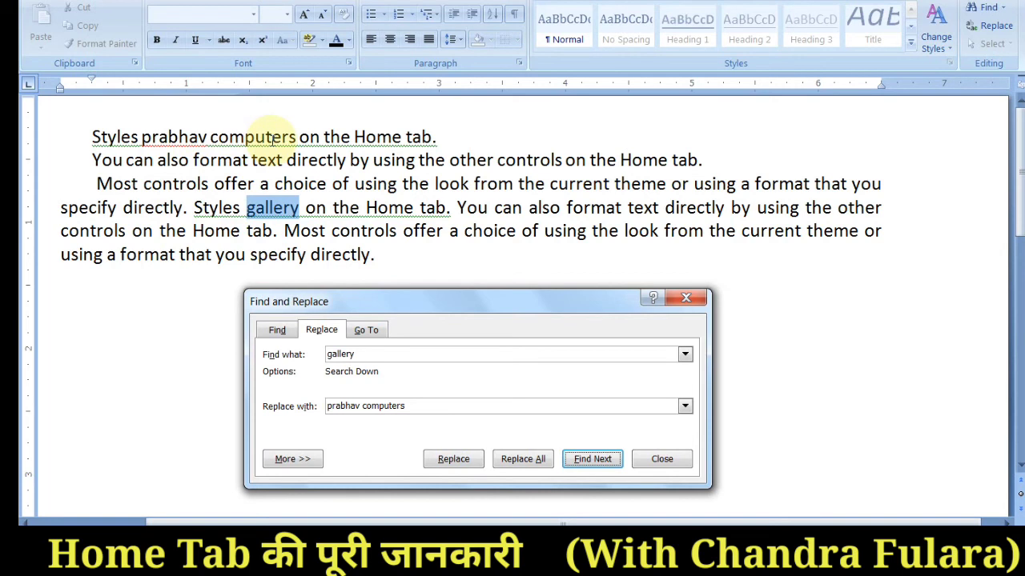
click(527, 460)
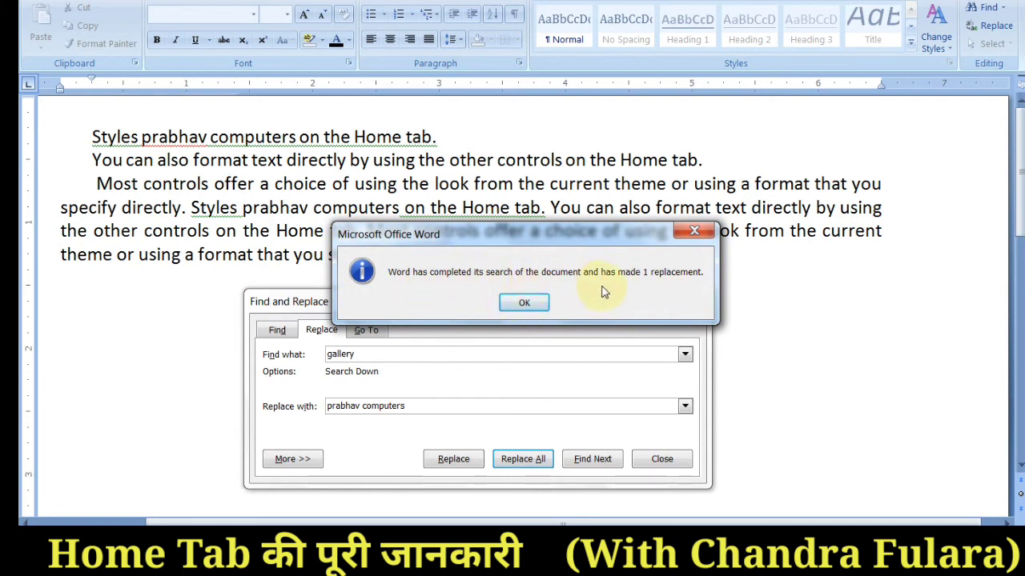
click(524, 303)
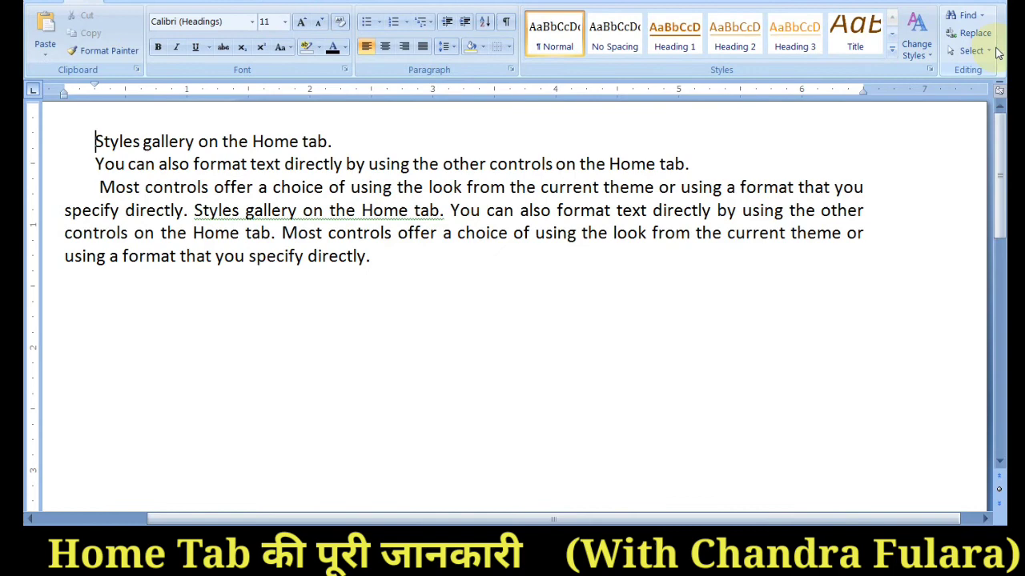
- Select all of the document's text and clear the selection again
click(968, 50)
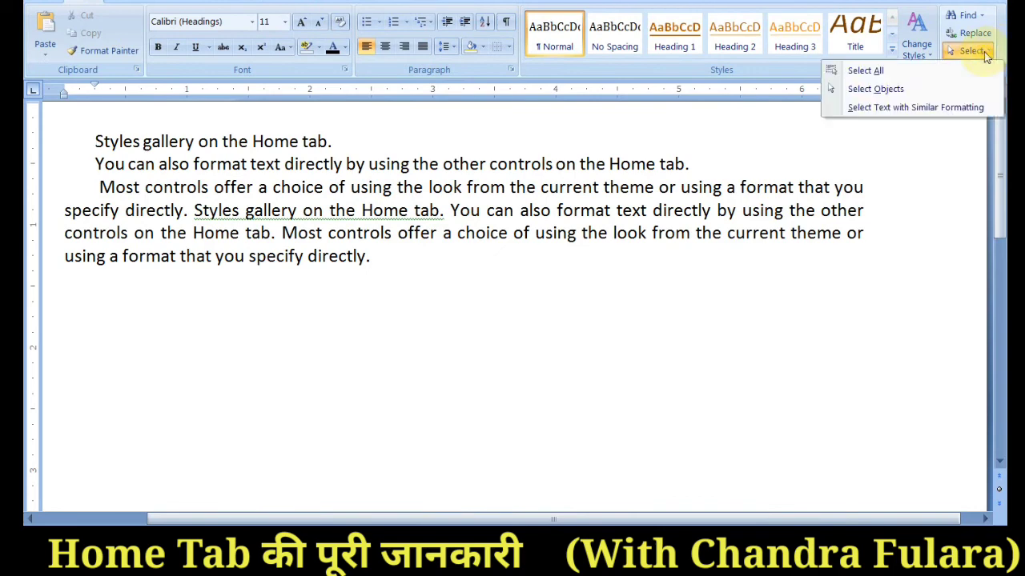
click(877, 71)
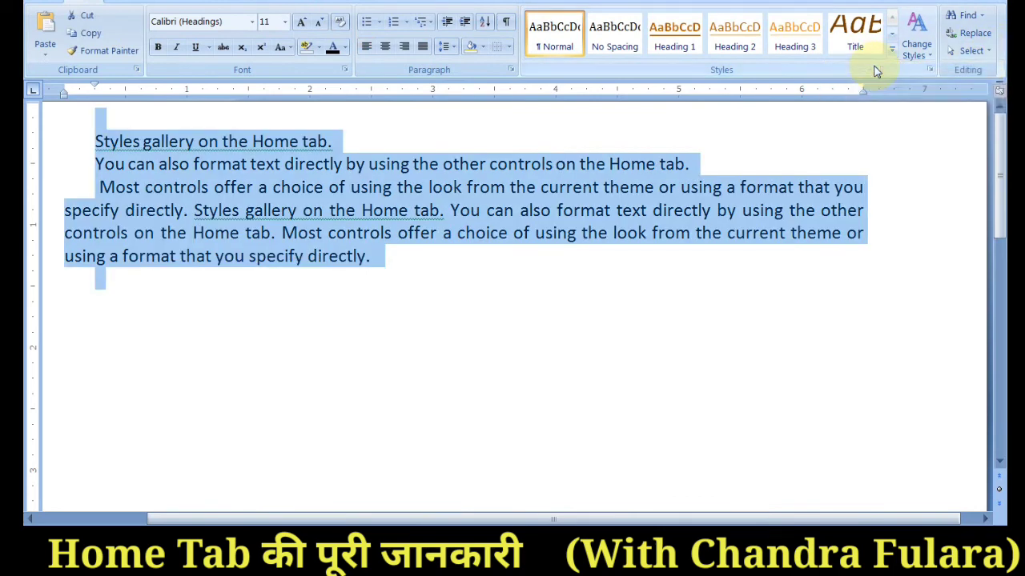
click(710, 213)
- Examine the Select Objects option and the kinds of objects that can be inserted, and return to the selection options
click(969, 51)
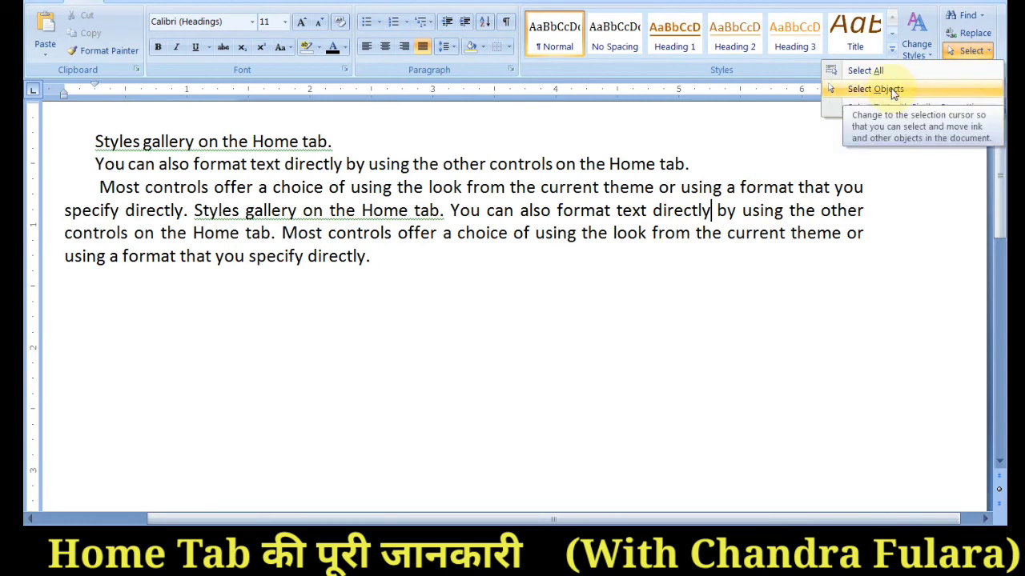
click(135, 8)
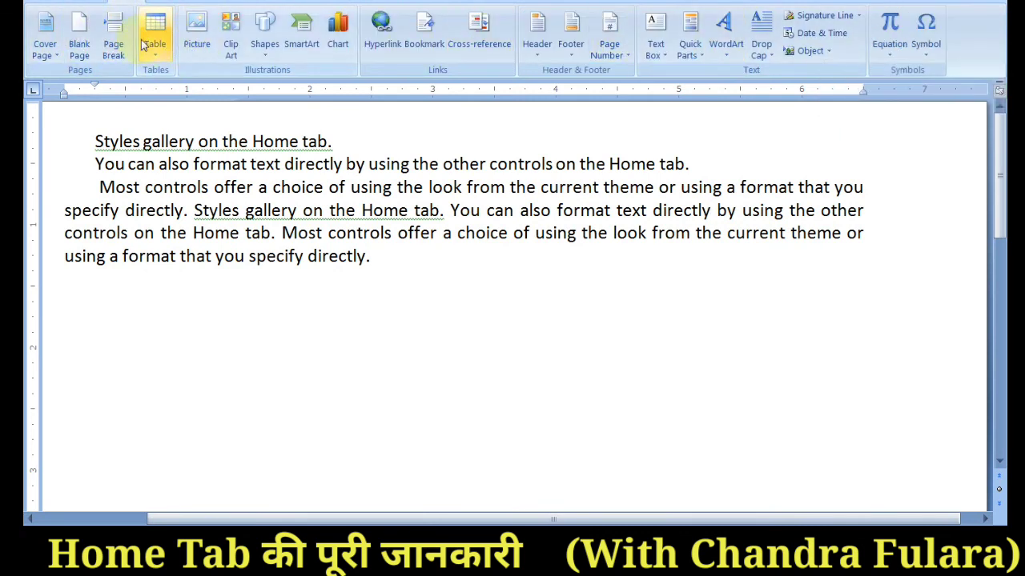
click(84, 6)
click(971, 50)
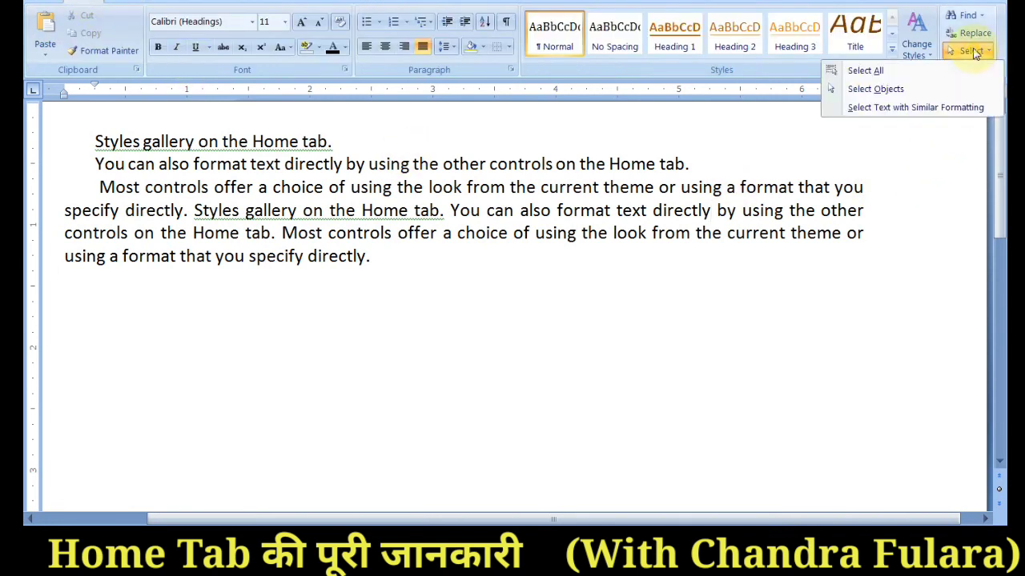